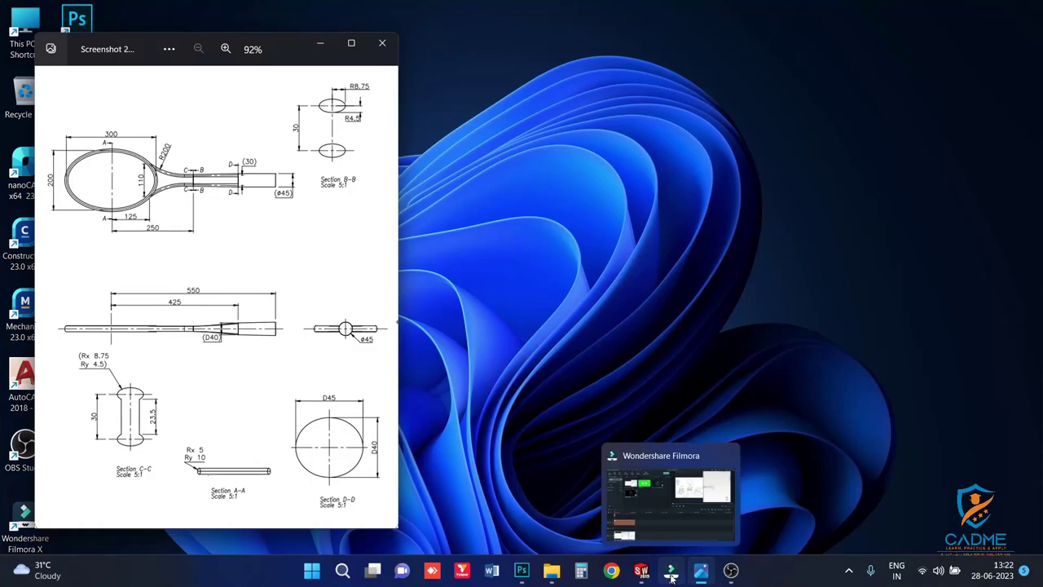
# Bring SOLIDWORKS 2019 forward and open the racket reference drawing in the Photos viewer
pyautogui.click(647, 577)
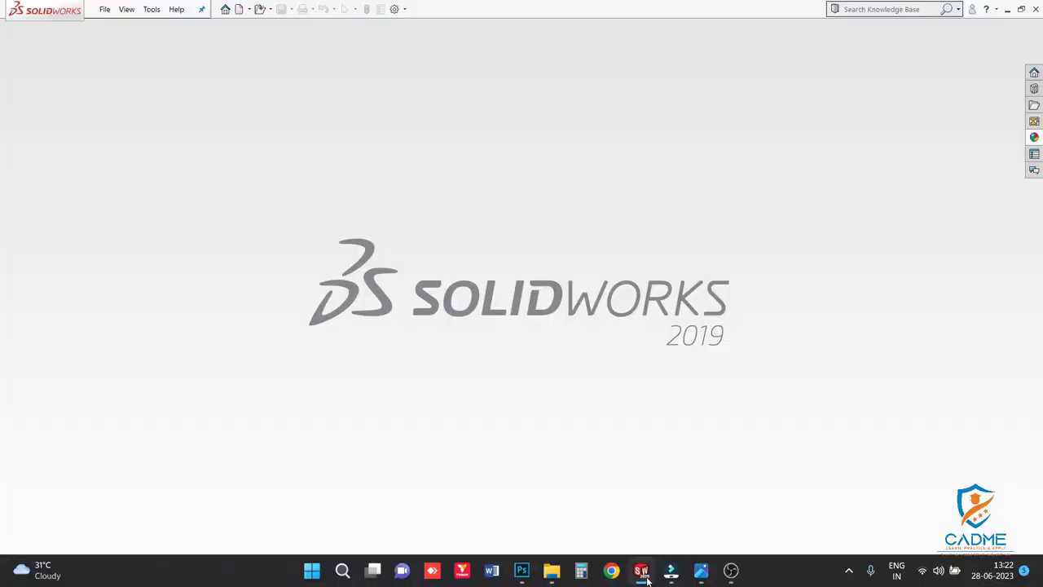
pyautogui.click(701, 570)
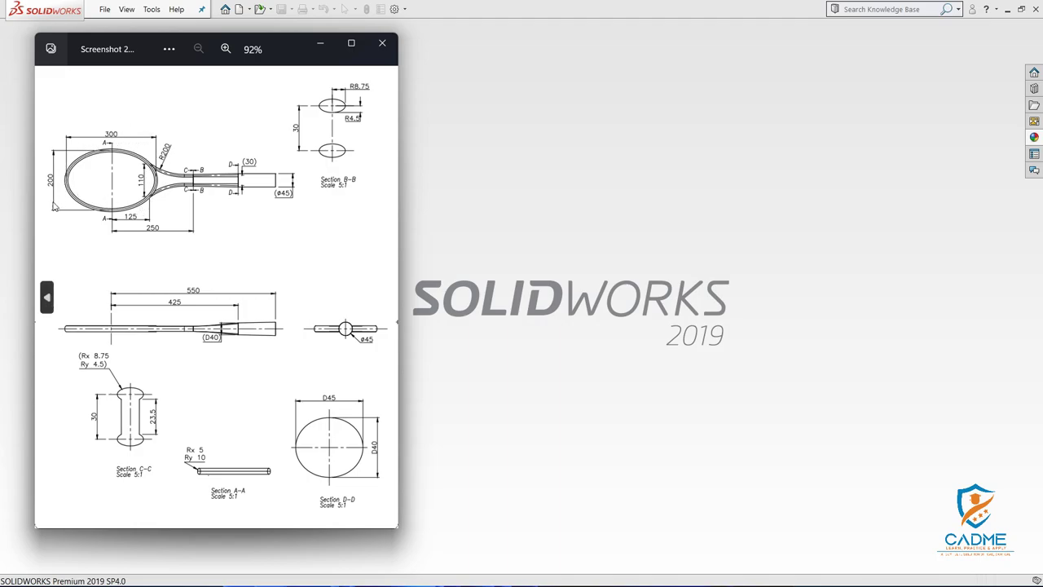
# Create a new blank part document, Part4, from the Part template
pyautogui.click(106, 10)
pyautogui.click(122, 26)
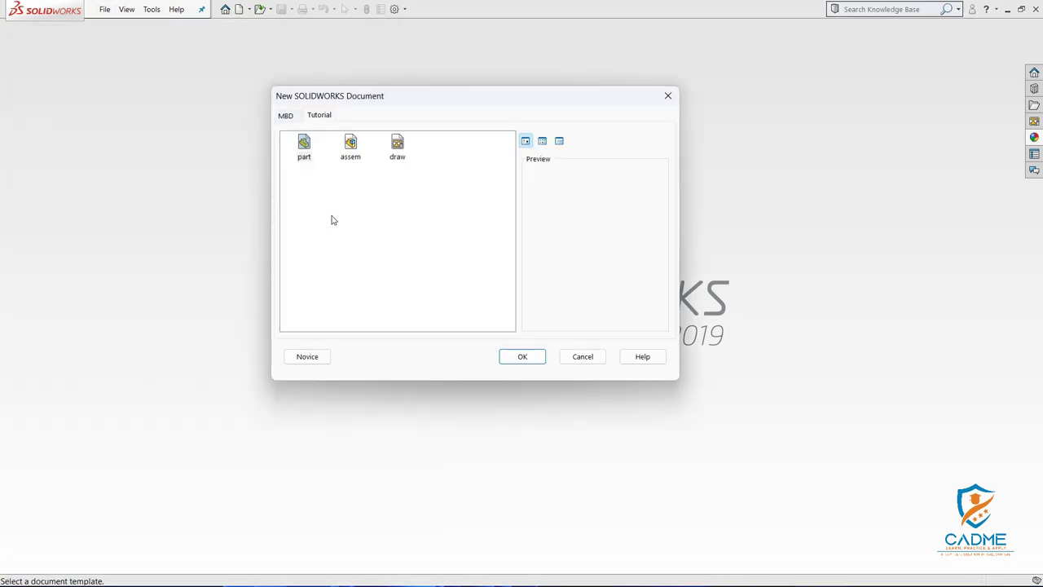
pyautogui.click(307, 152)
pyautogui.click(520, 357)
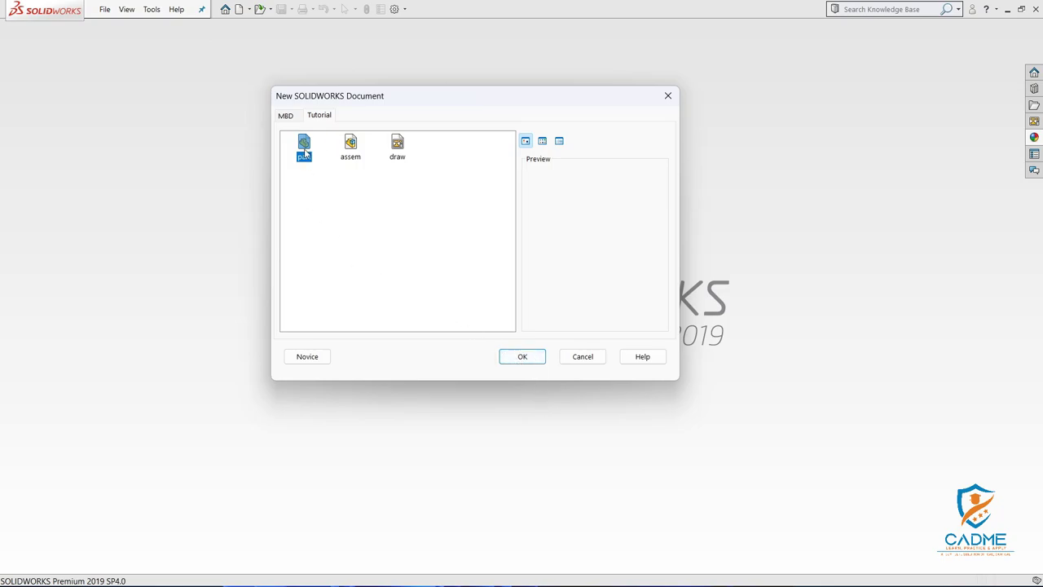
pyautogui.click(523, 354)
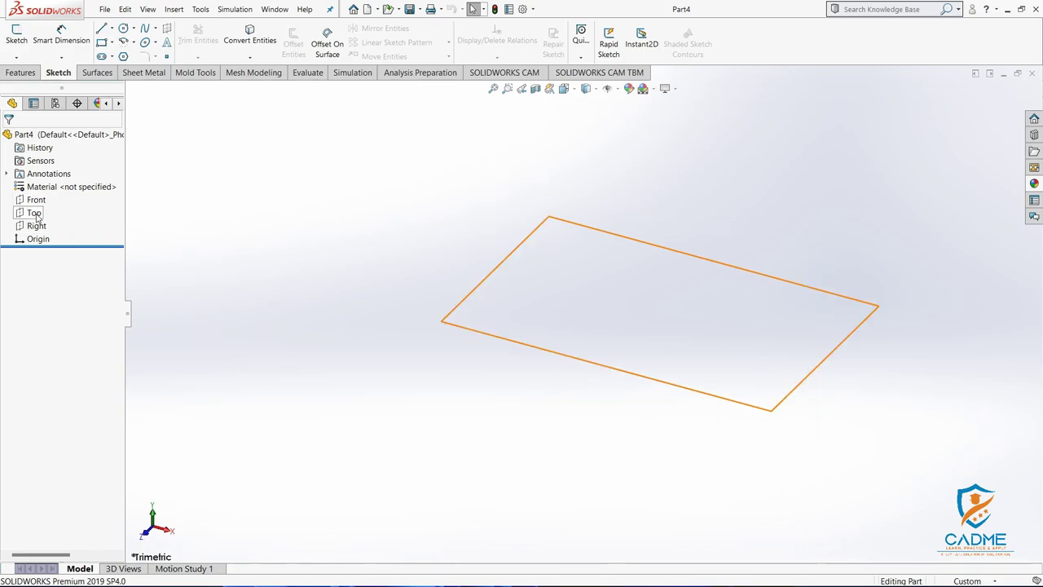
# Start a new sketch on the Top plane
pyautogui.click(34, 213)
pyautogui.click(17, 34)
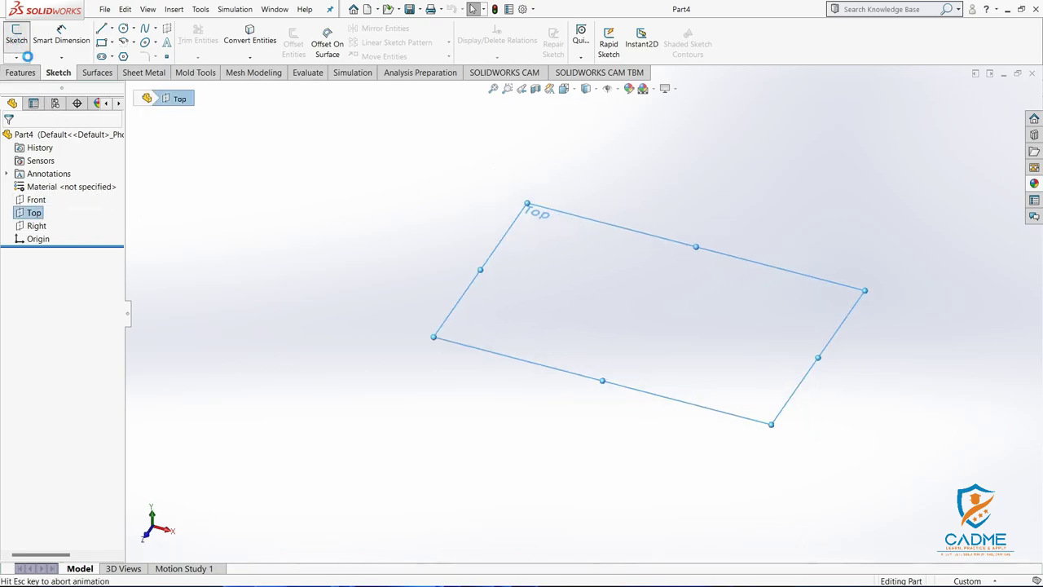
pyautogui.click(275, 252)
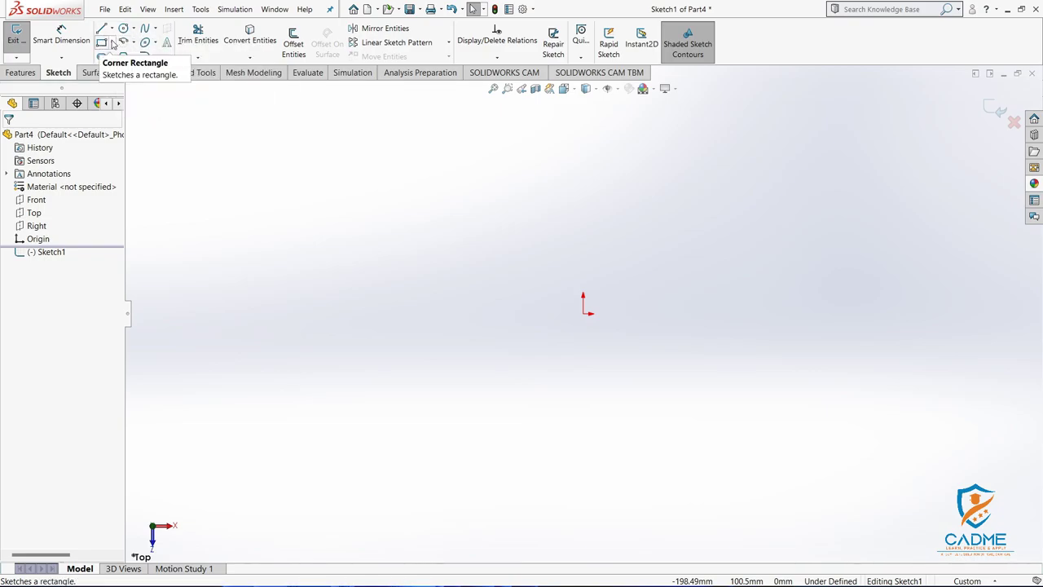
# Draw horizontal and vertical infinite centerlines crossing at the origin
pyautogui.click(112, 28)
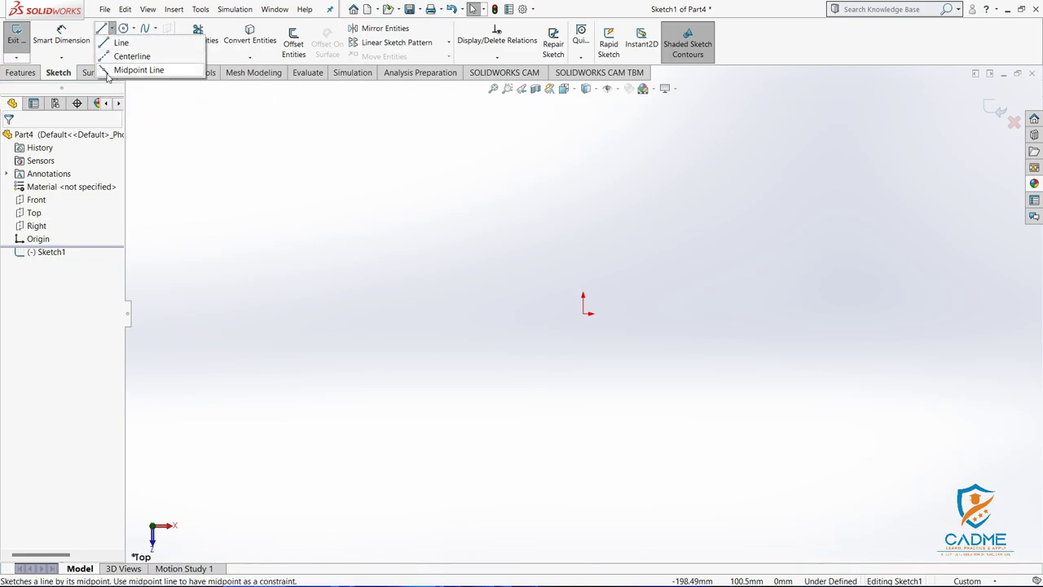
pyautogui.click(42, 299)
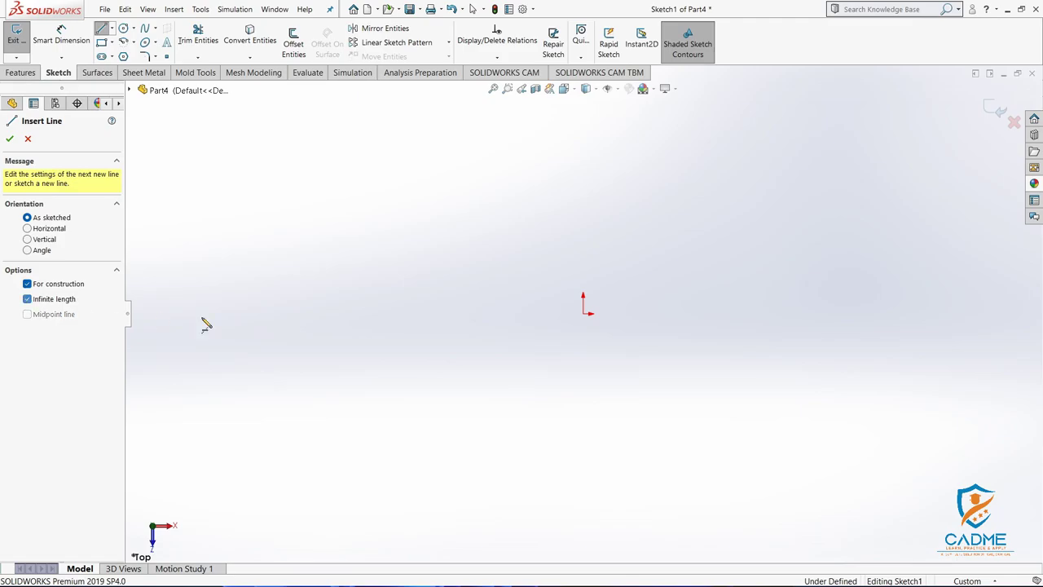
pyautogui.click(584, 313)
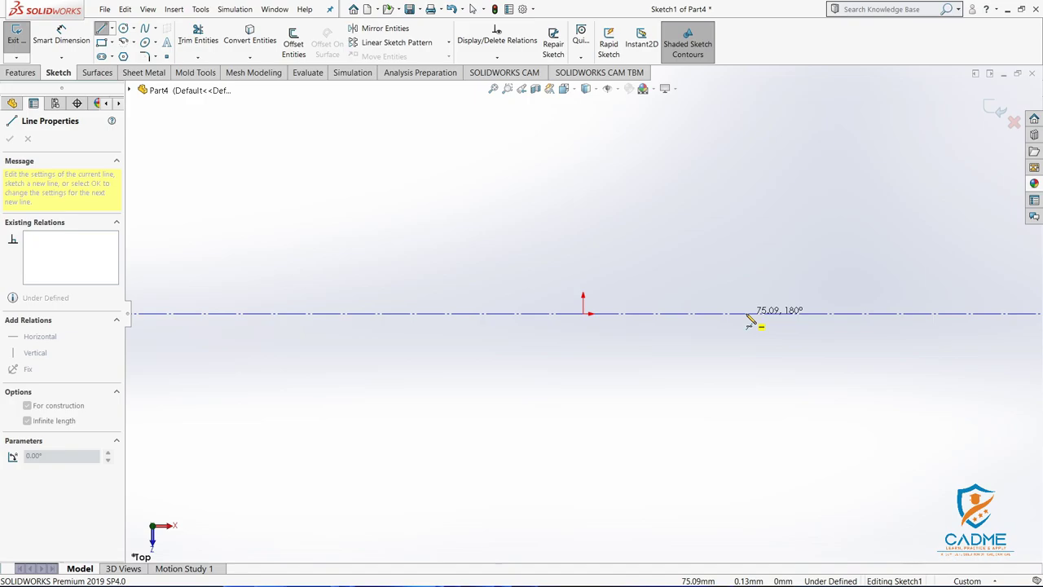
pyautogui.click(750, 318)
pyautogui.click(584, 314)
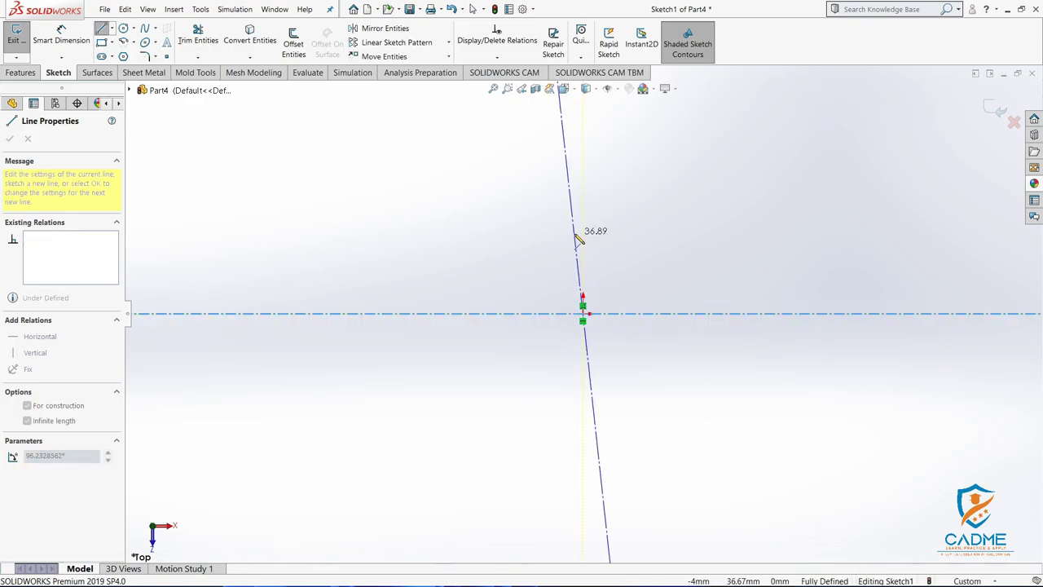
pyautogui.click(583, 227)
pyautogui.click(10, 139)
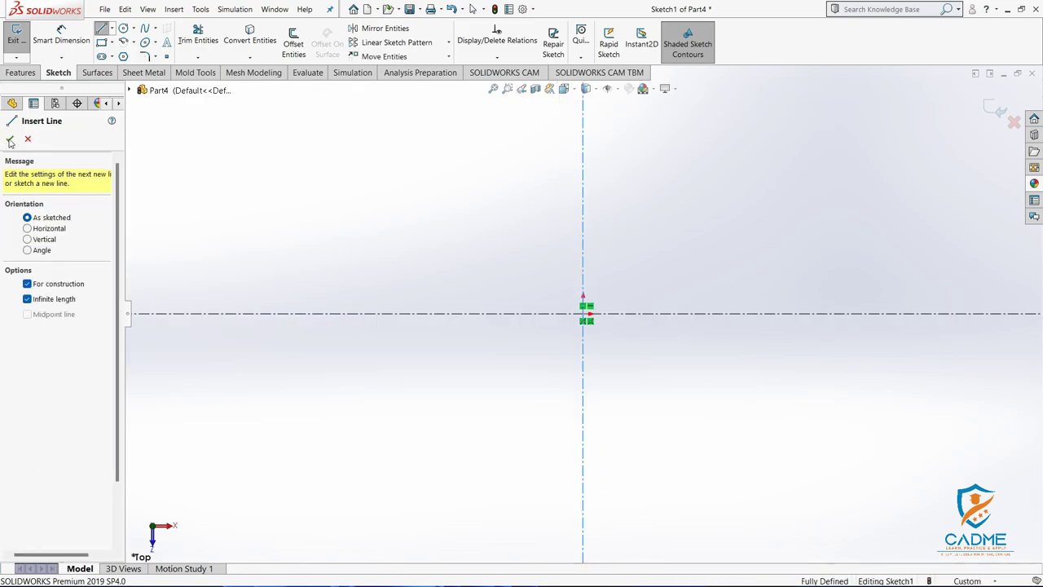
pyautogui.click(10, 139)
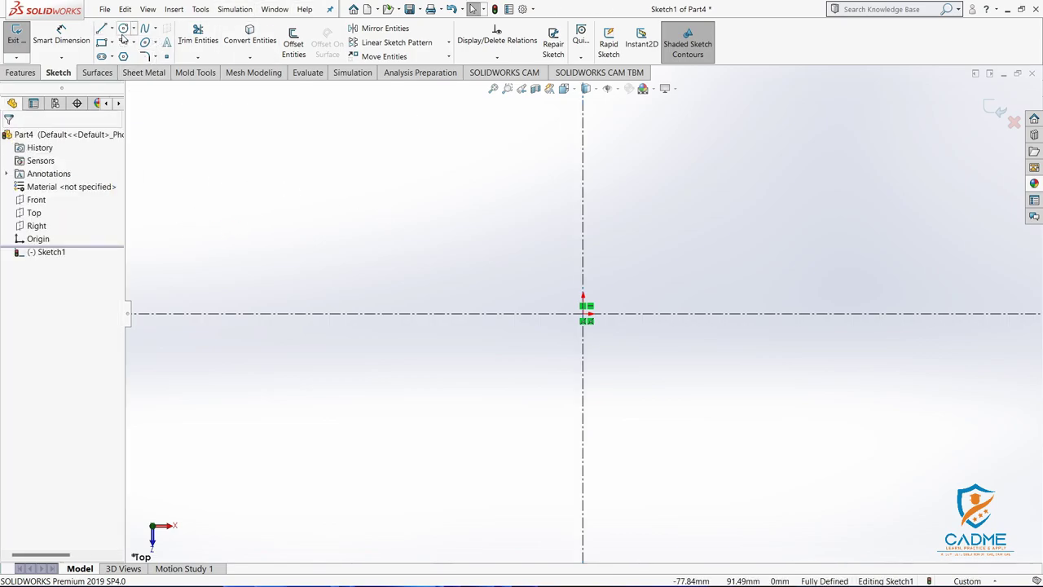
# Draw an origin-centred ellipse with its major axis on the horizontal centerline
pyautogui.click(147, 43)
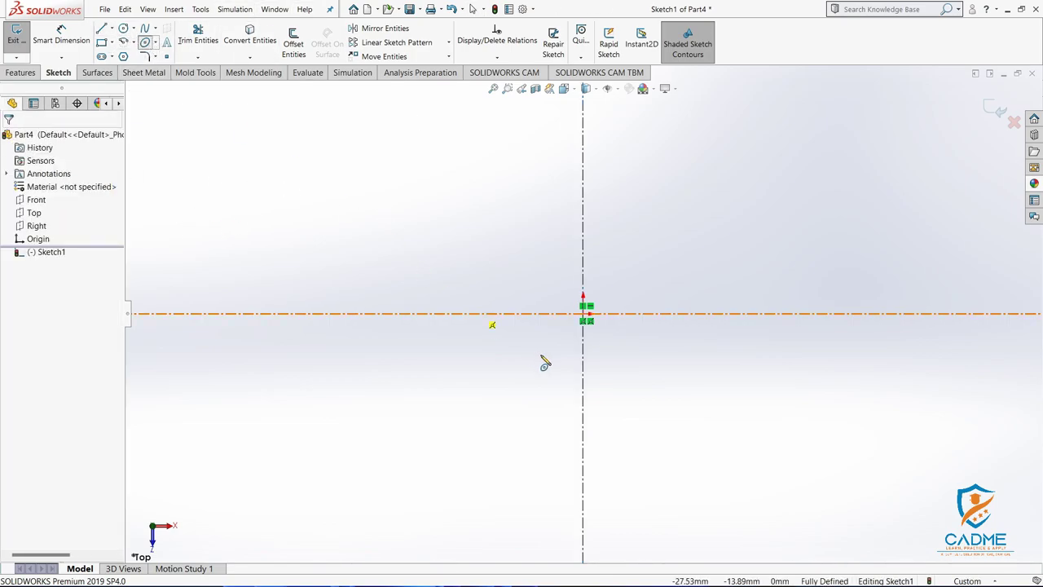
pyautogui.click(587, 313)
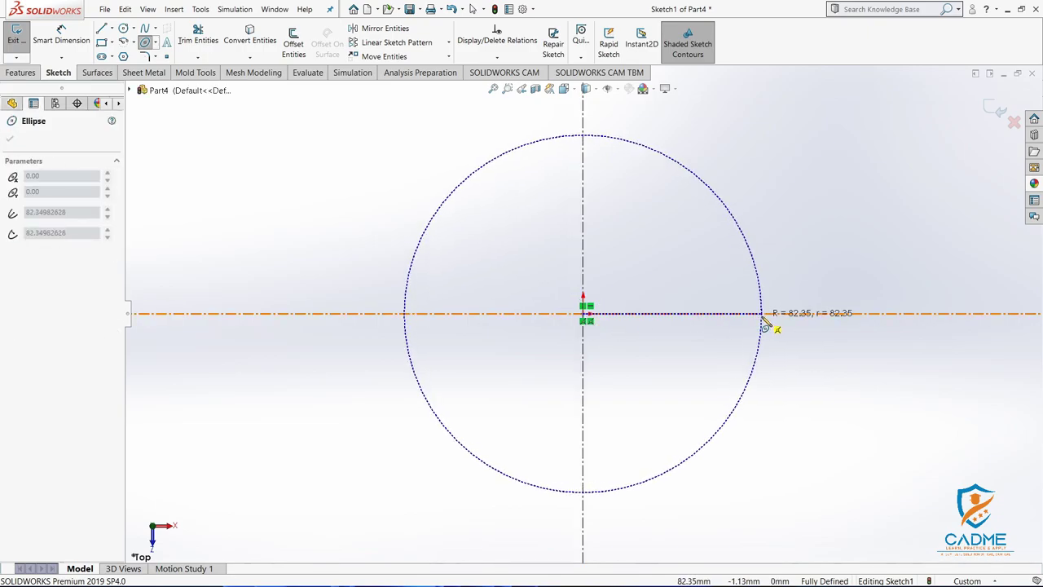
pyautogui.press('Escape')
pyautogui.click(143, 43)
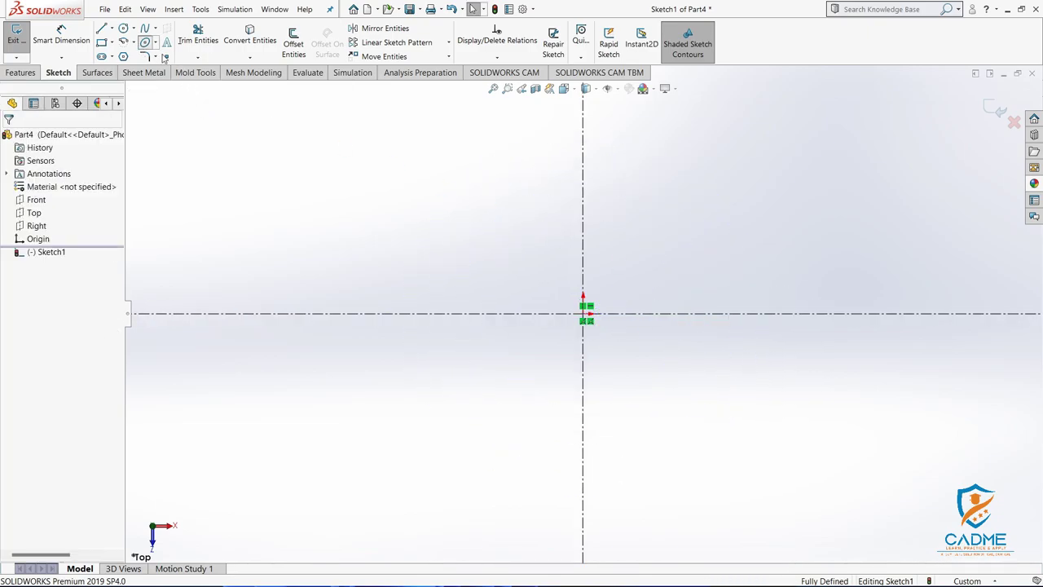
pyautogui.click(586, 314)
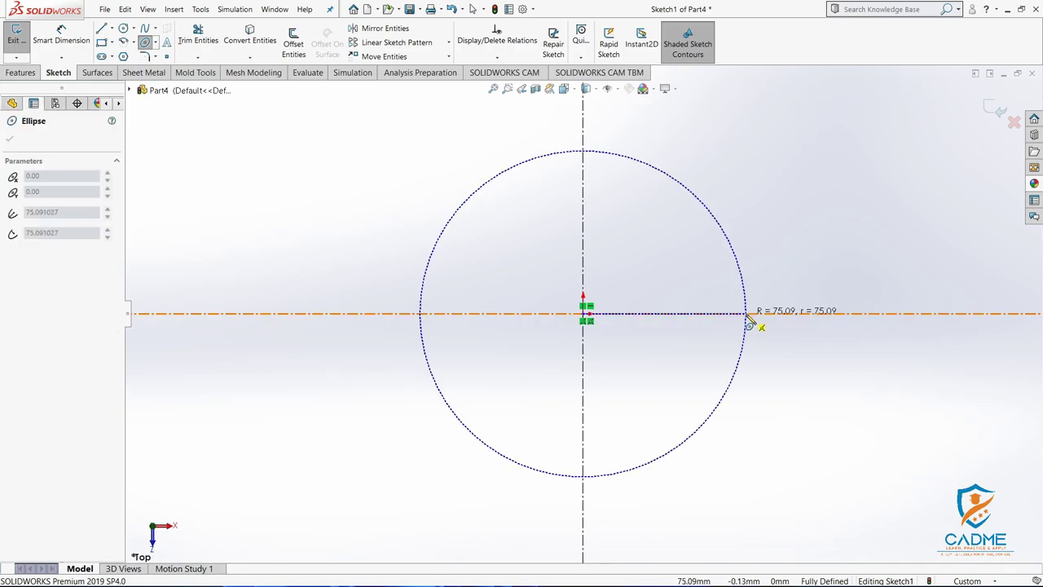
pyautogui.click(733, 304)
pyautogui.press('Escape')
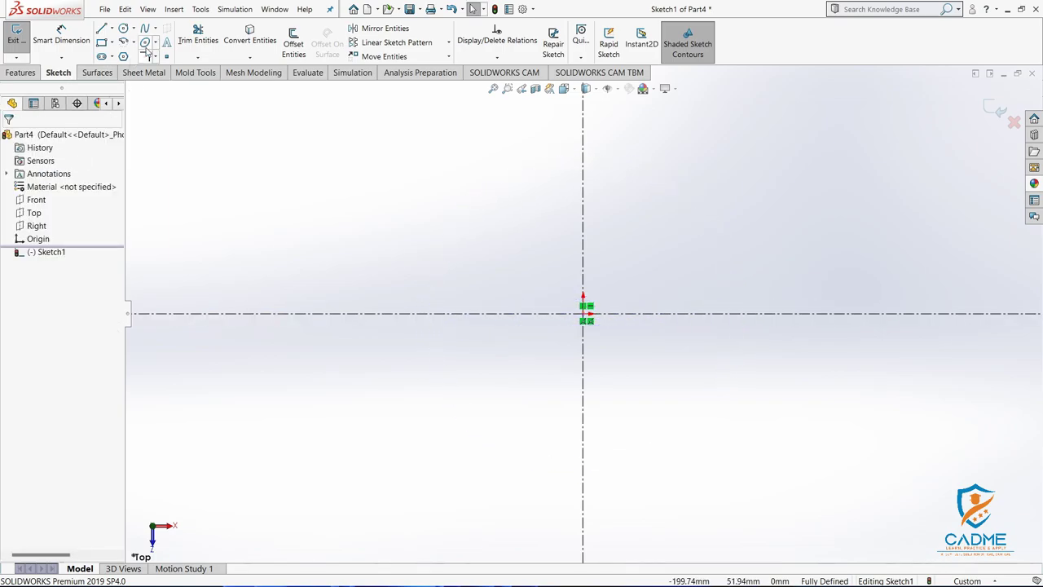
pyautogui.click(586, 313)
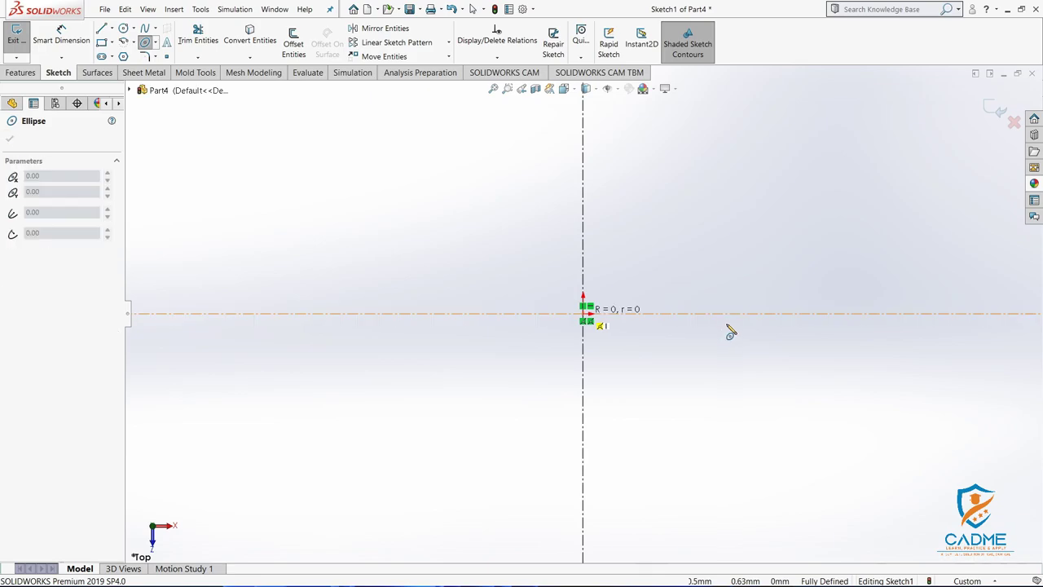
pyautogui.click(733, 314)
pyautogui.click(584, 220)
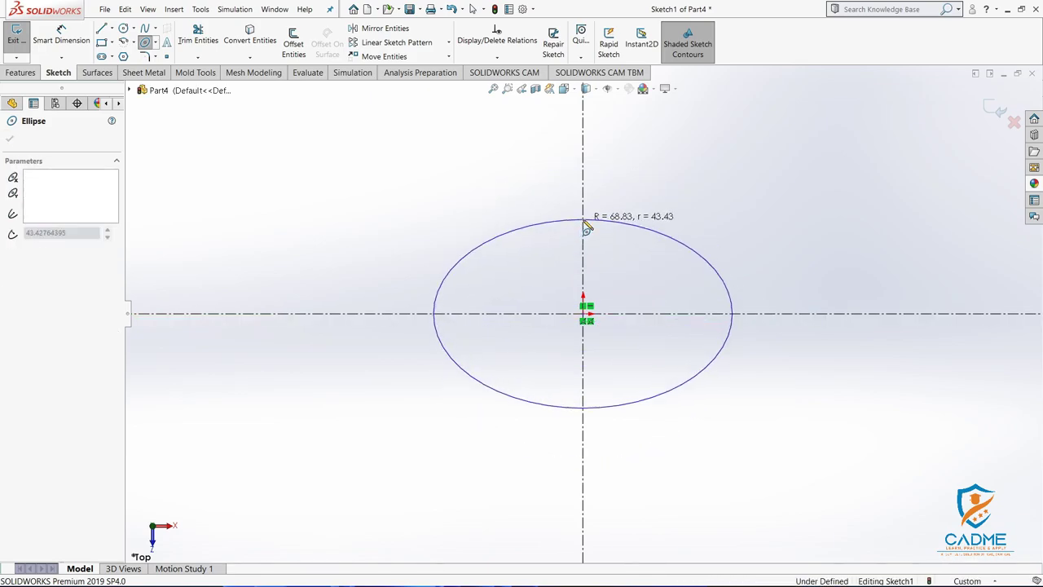
pyautogui.press('Escape')
# Dimension the ellipse width to 300 mm, checking the reference drawing
pyautogui.click(61, 35)
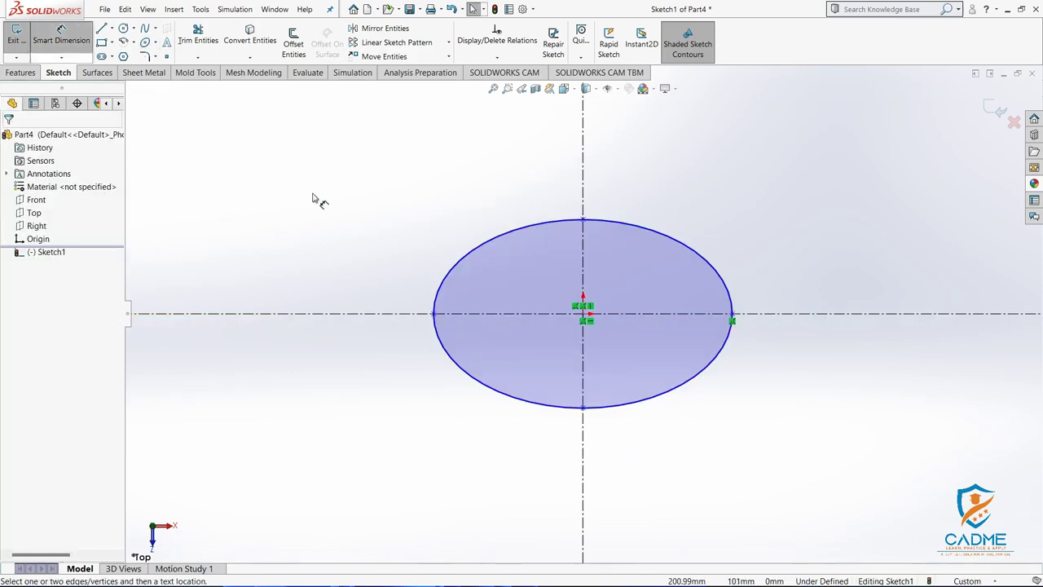
pyautogui.click(432, 315)
pyautogui.click(733, 314)
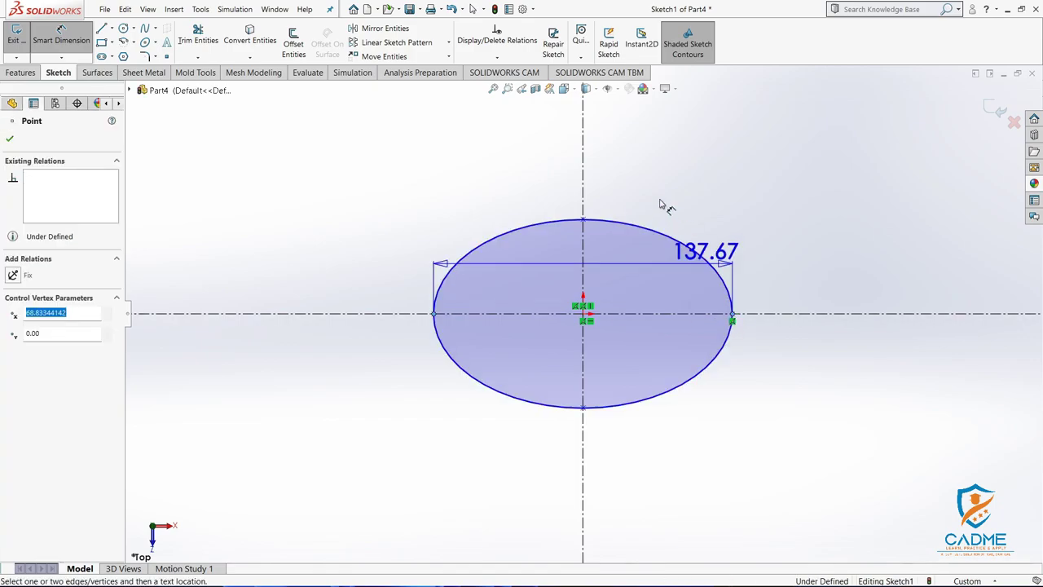
pyautogui.click(663, 200)
pyautogui.click(700, 571)
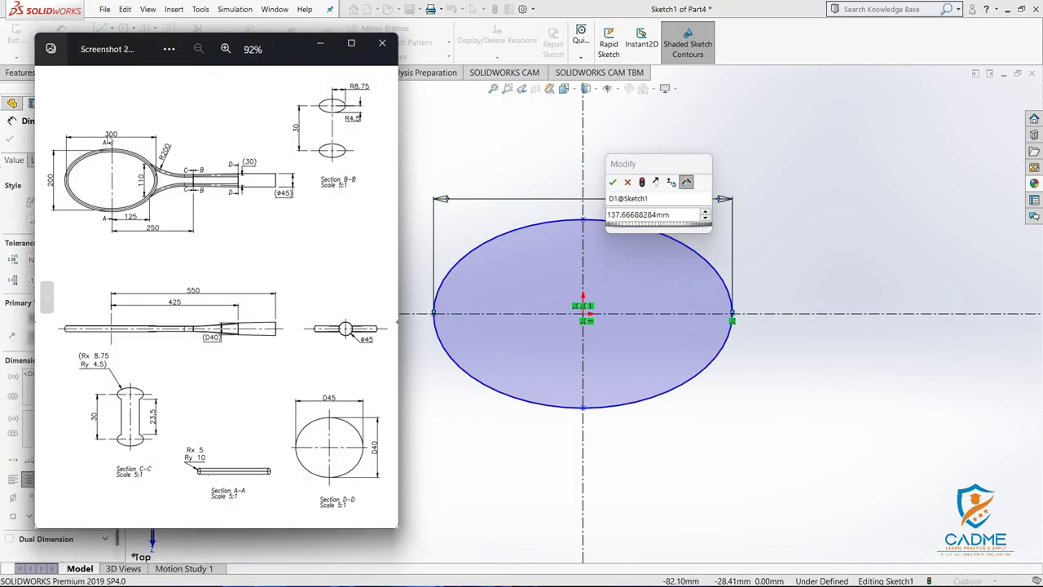
pyautogui.click(674, 218)
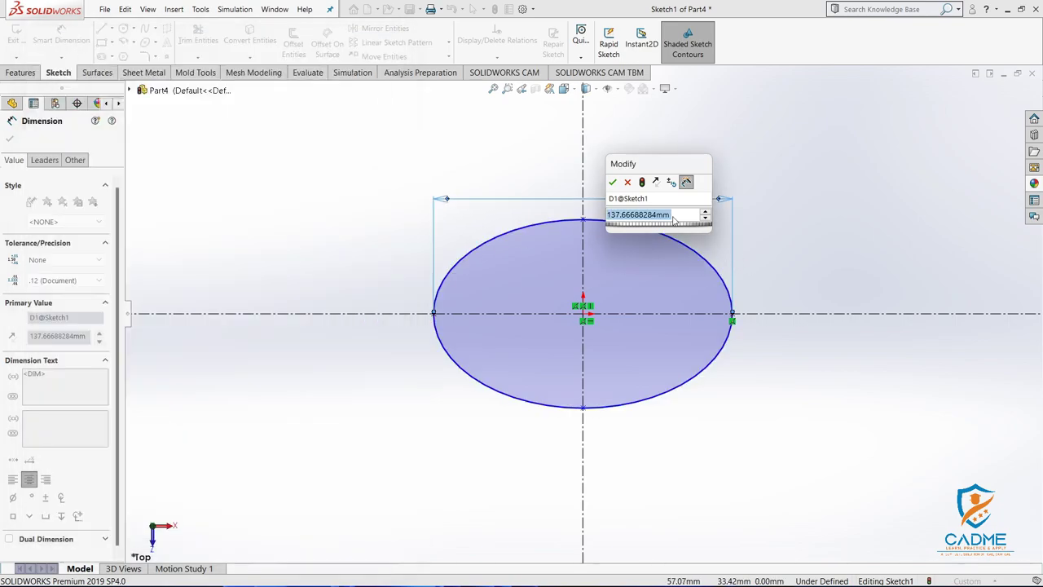
pyautogui.write('300')
pyautogui.press('Return')
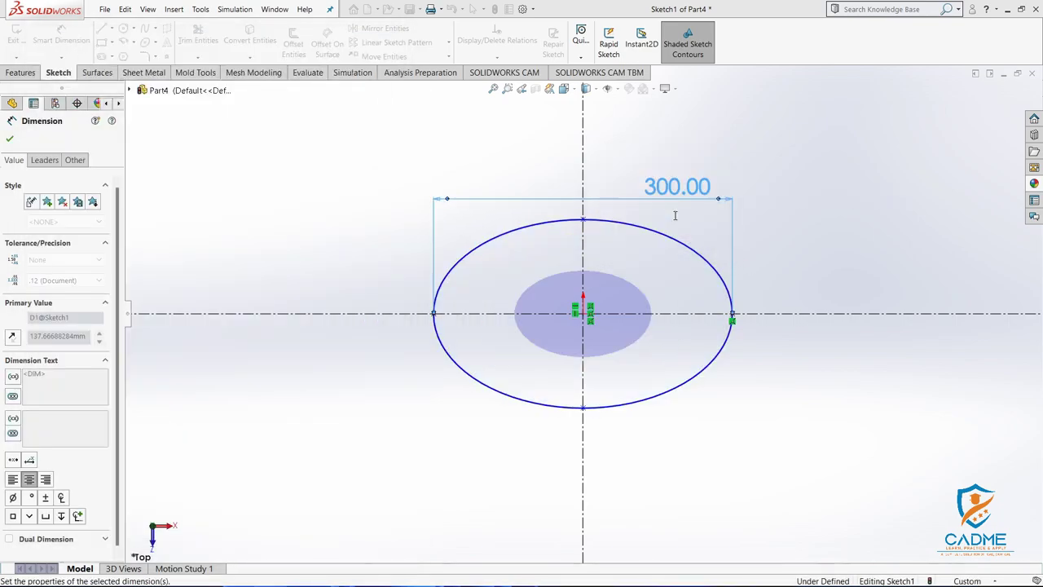
# Dimension the ellipse height to 200 mm
pyautogui.click(582, 222)
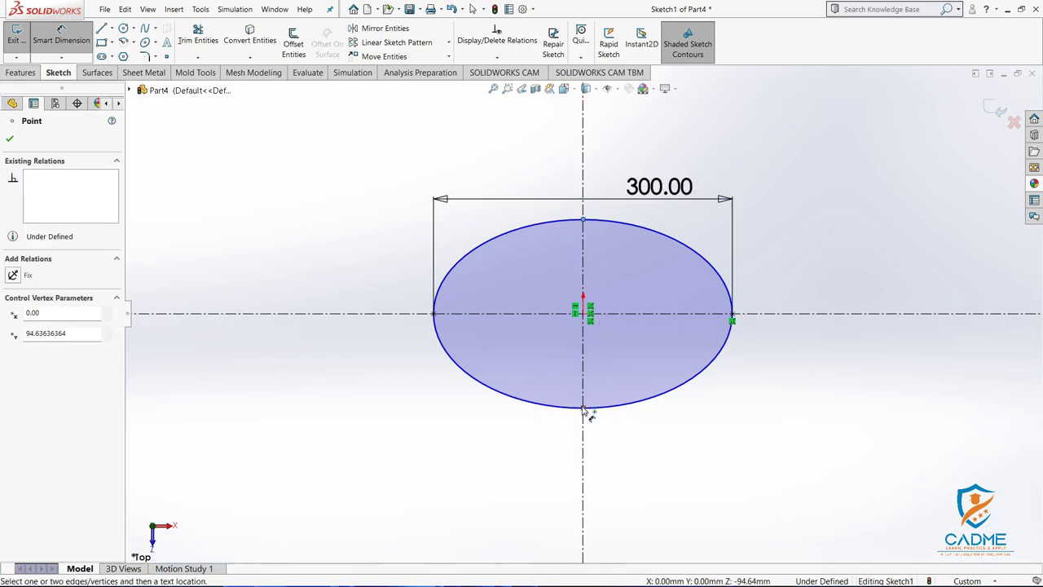
pyautogui.click(582, 407)
pyautogui.click(372, 384)
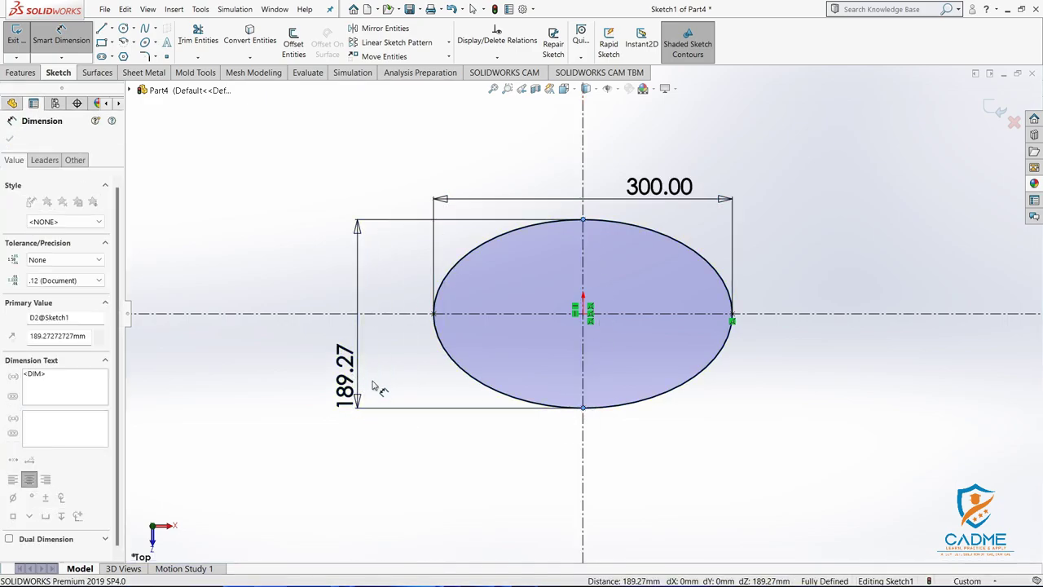
pyautogui.write('200')
pyautogui.press('Return')
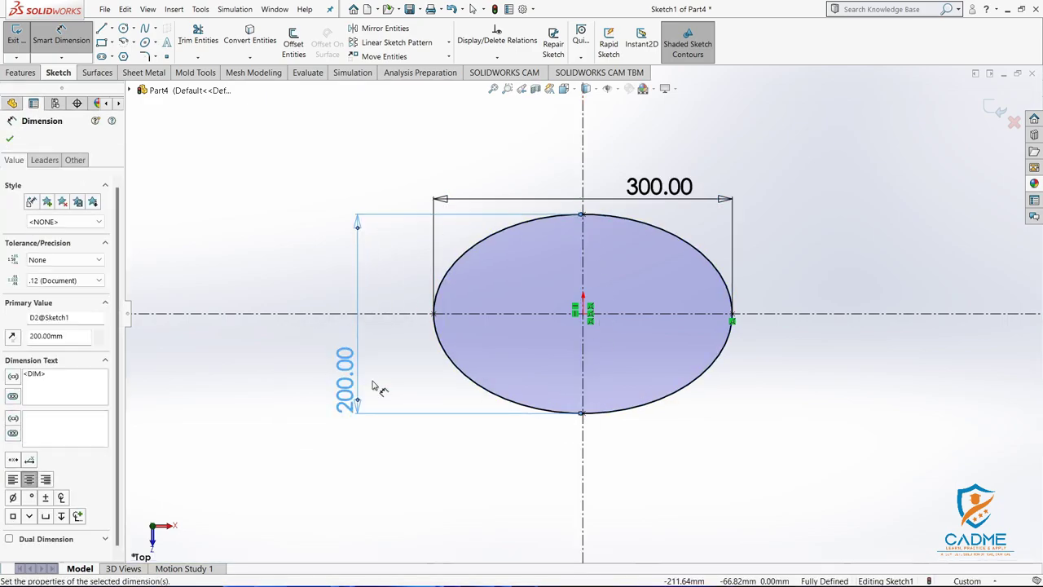
pyautogui.click(847, 208)
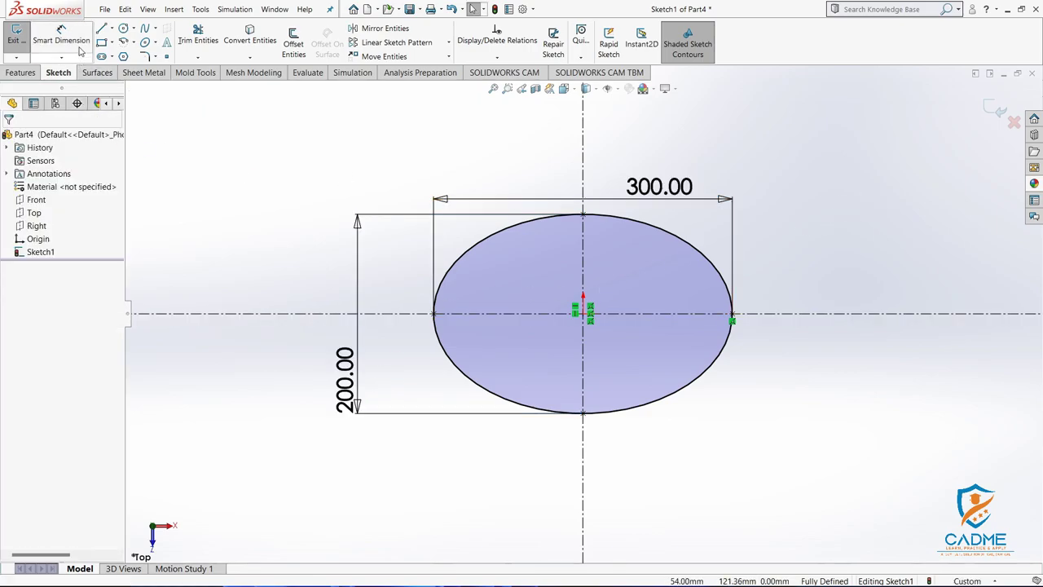
# Exit Sketch1, tilt the view and consult the reference drawing
pyautogui.click(15, 34)
pyautogui.moveTo(559, 435)
pyautogui.mouseDown(button='middle')
pyautogui.moveTo(552, 463)
pyautogui.moveTo(634, 322)
pyautogui.moveTo(671, 214)
pyautogui.moveTo(650, 258)
pyautogui.moveTo(657, 233)
pyautogui.mouseUp(button='middle')
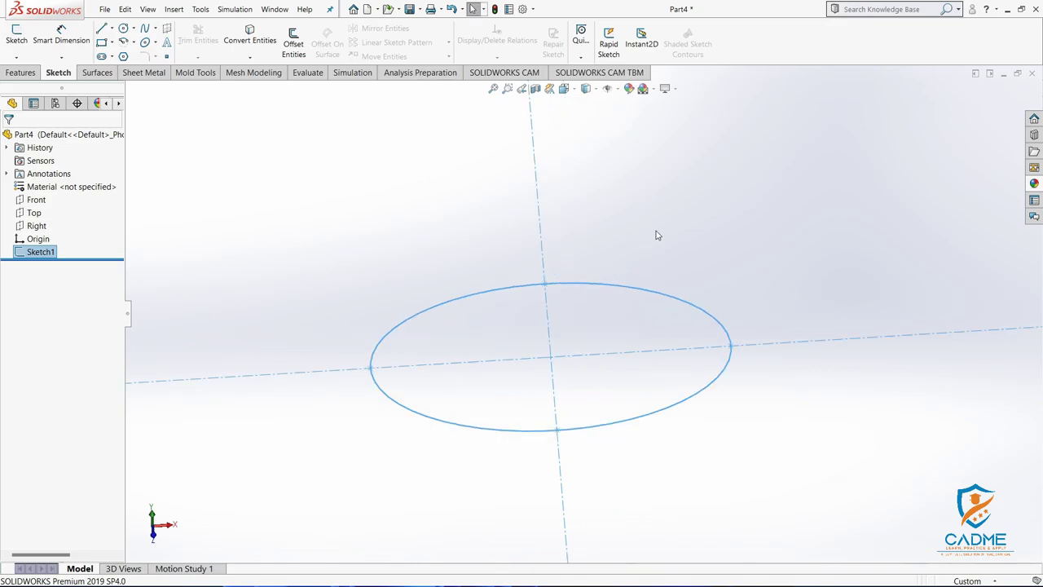
pyautogui.click(657, 233)
pyautogui.click(18, 75)
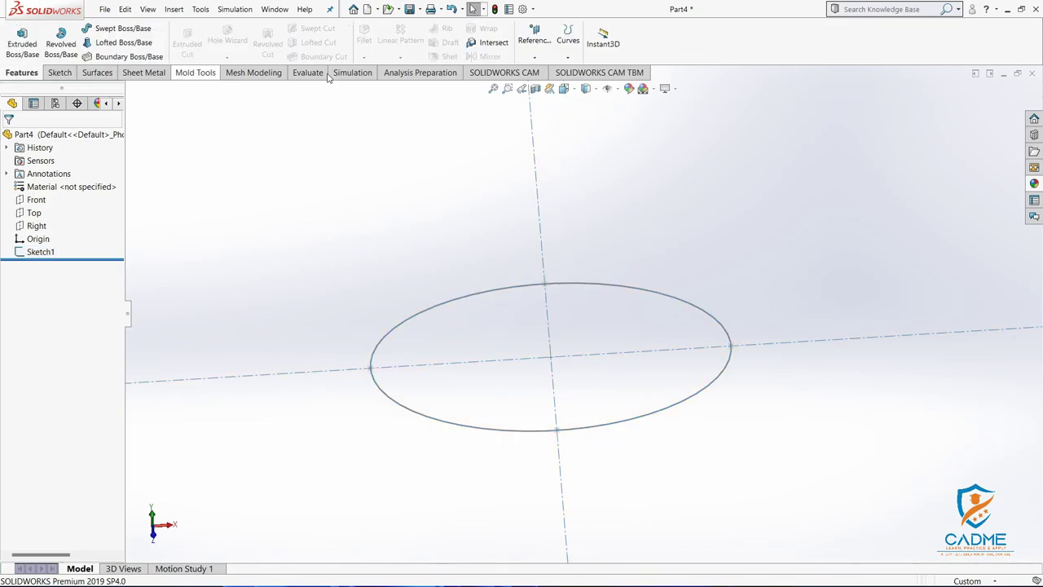
pyautogui.click(534, 57)
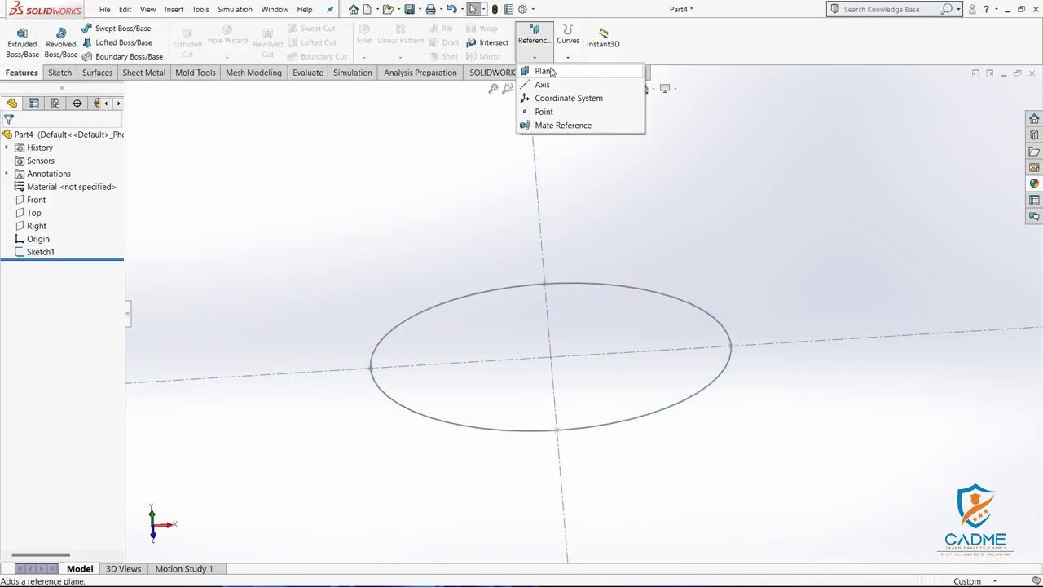
pyautogui.click(701, 582)
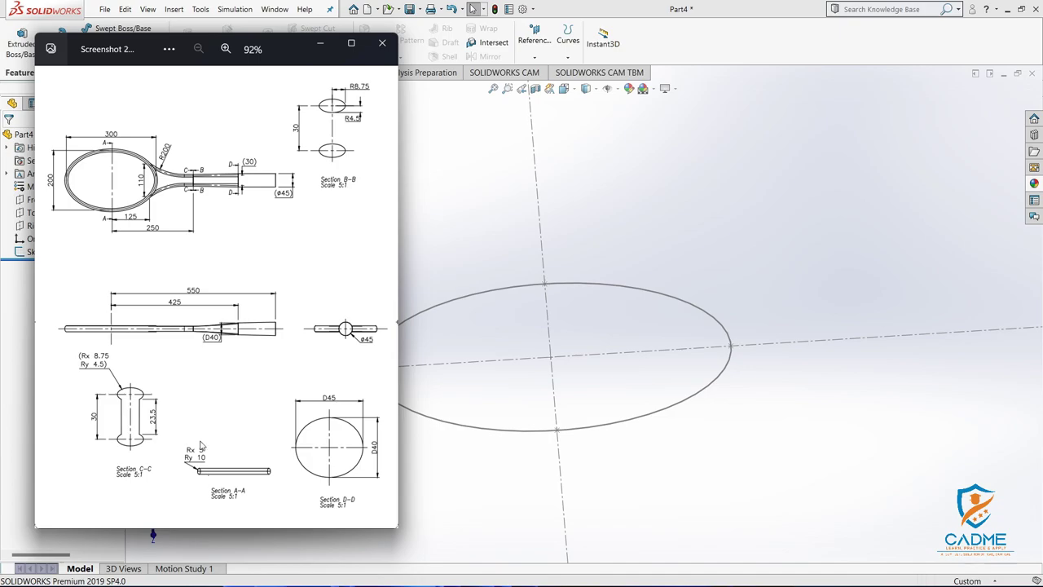
pyautogui.click(589, 298)
# Create Plane1 through the ellipse's top point, perpendicular to the ellipse
pyautogui.click(534, 57)
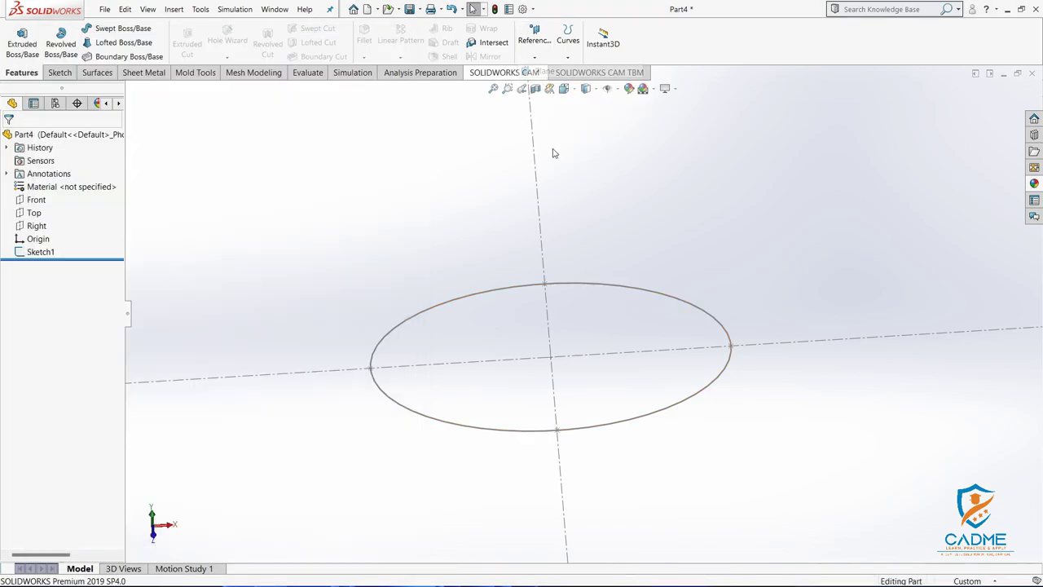
pyautogui.click(545, 288)
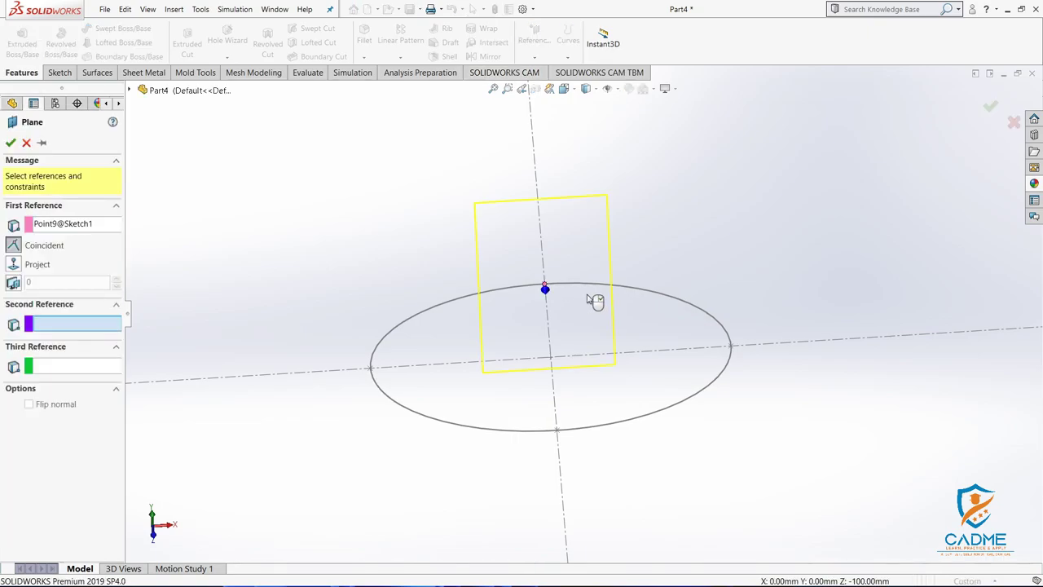
pyautogui.click(588, 285)
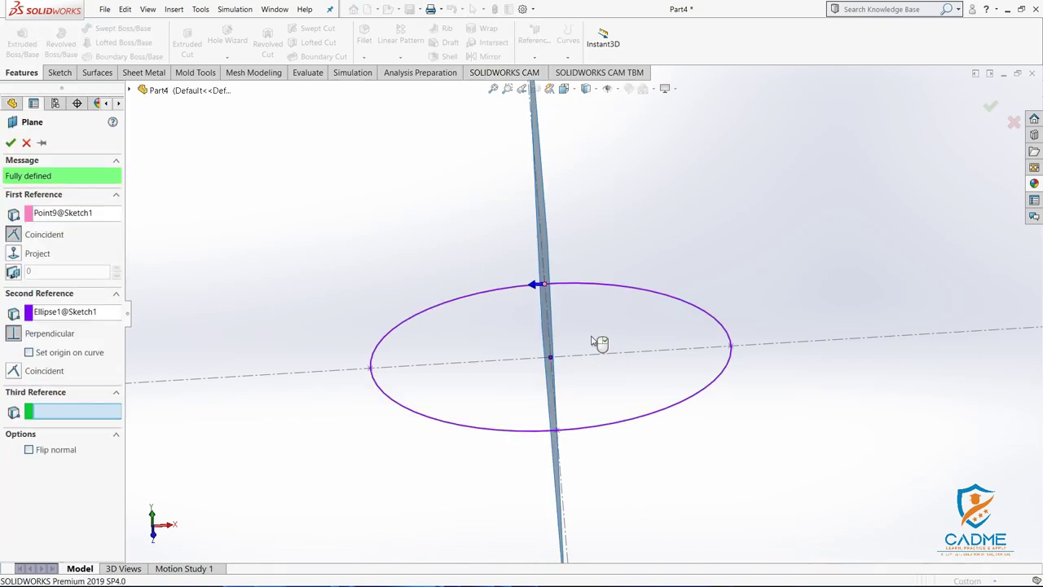
pyautogui.click(10, 141)
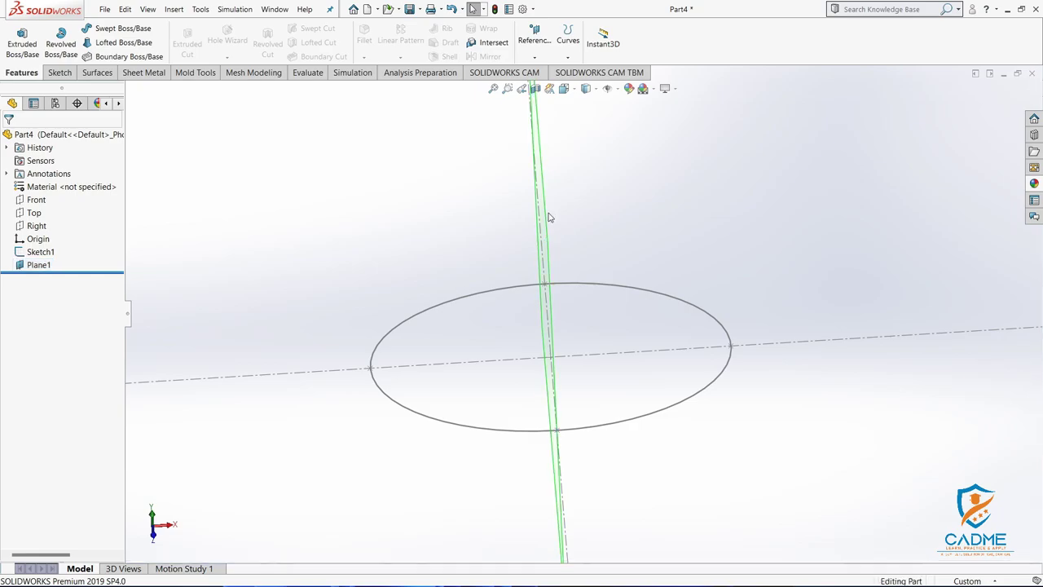
pyautogui.moveTo(548, 216); pyautogui.dragTo(628, 181, button='middle')
pyautogui.click(647, 215)
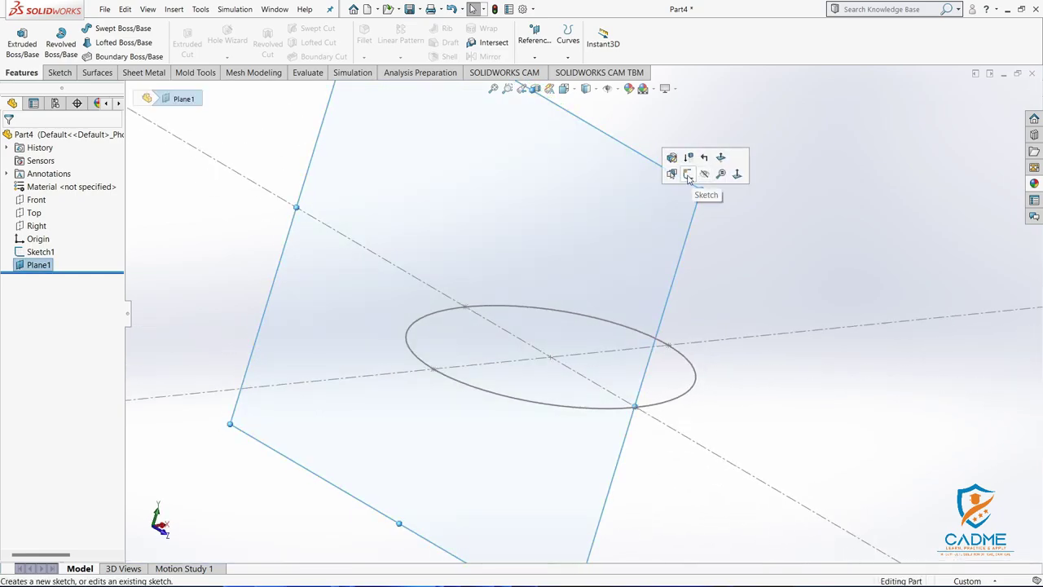
# Open Sketch2 on Plane1 in Normal To view, with the reference drawing alongside
pyautogui.click(688, 174)
pyautogui.rightClick(40, 278)
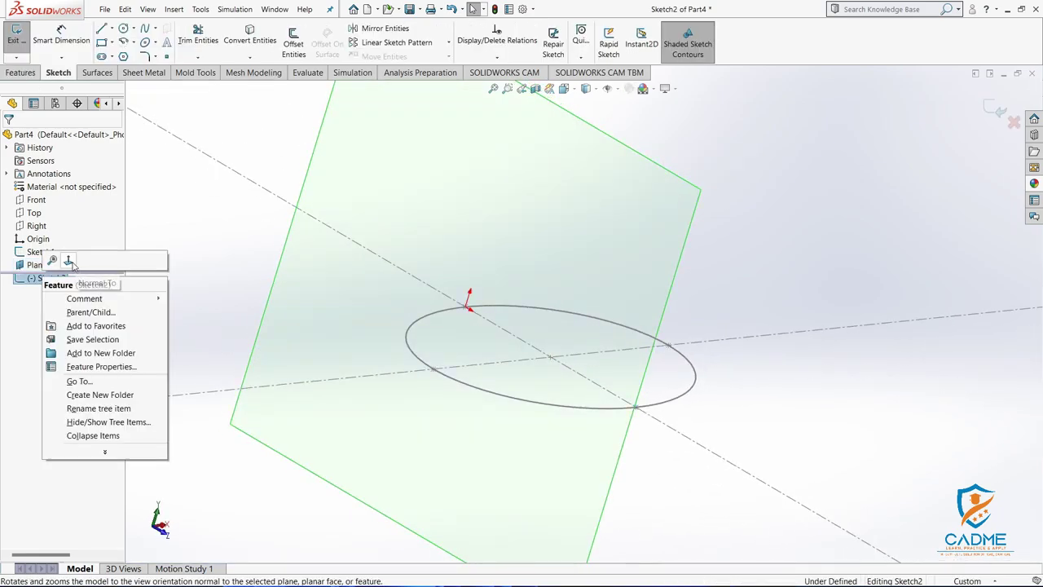
pyautogui.click(69, 260)
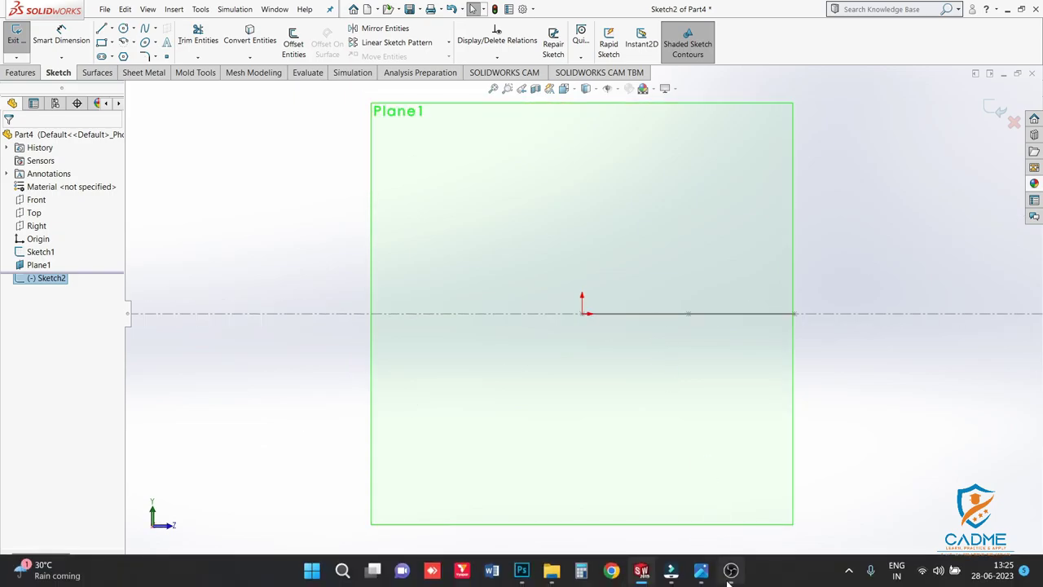
pyautogui.click(729, 572)
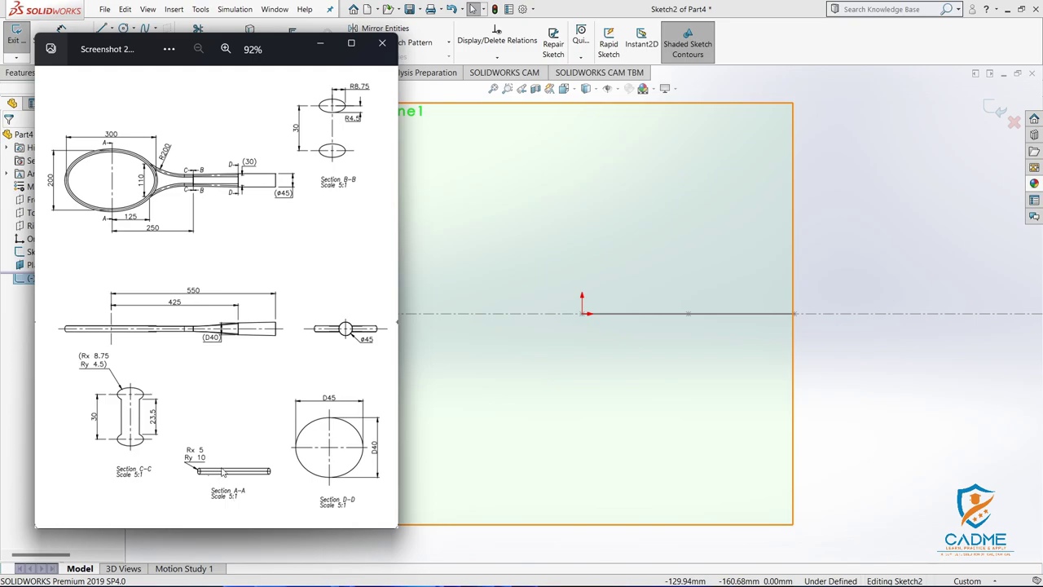
# Draw a small ellipse centred on the origin in Sketch2
pyautogui.click(884, 286)
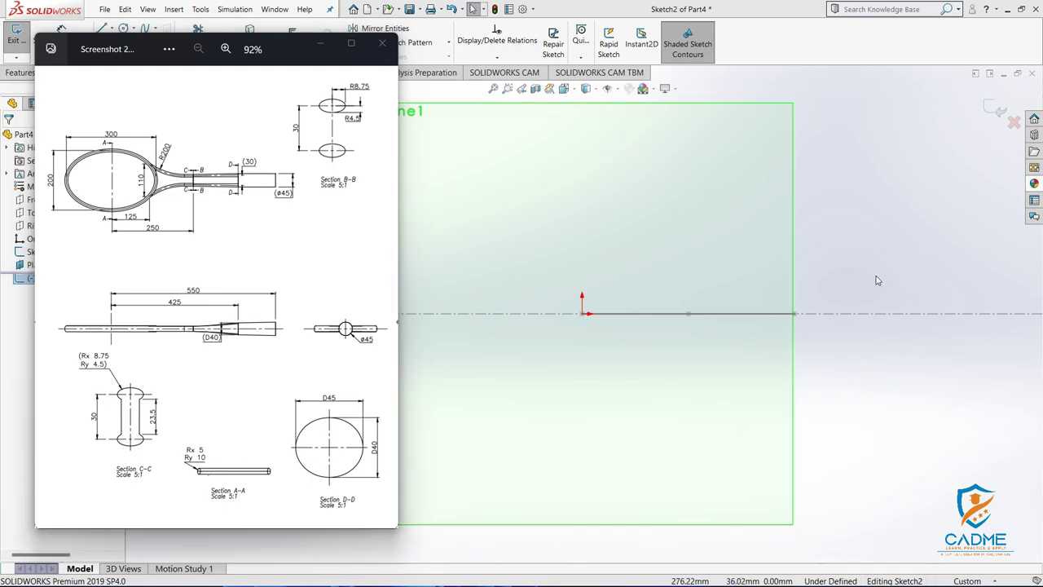
pyautogui.moveTo(811, 238); pyautogui.dragTo(717, 244, button='middle')
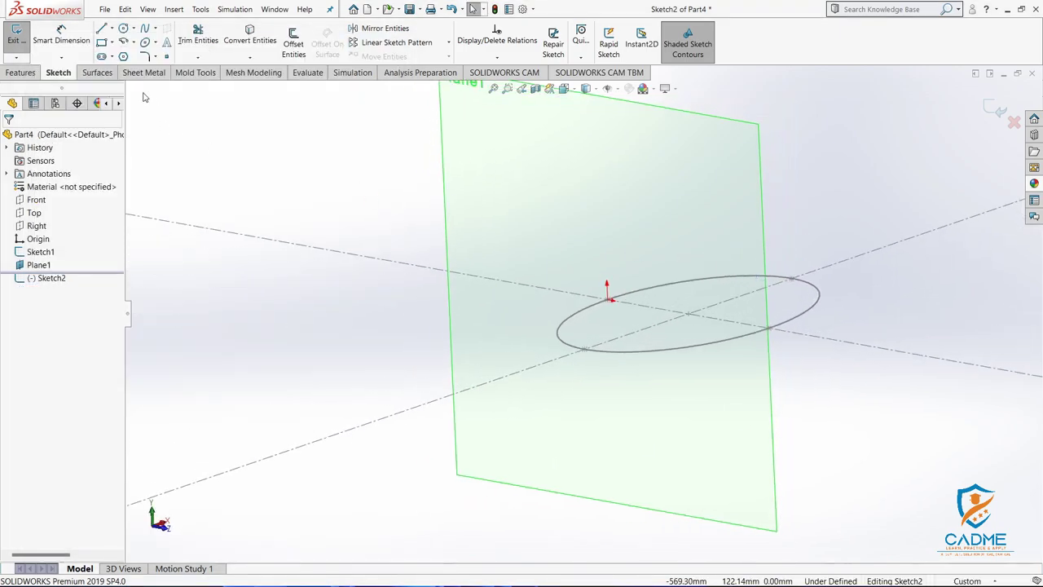
pyautogui.click(146, 43)
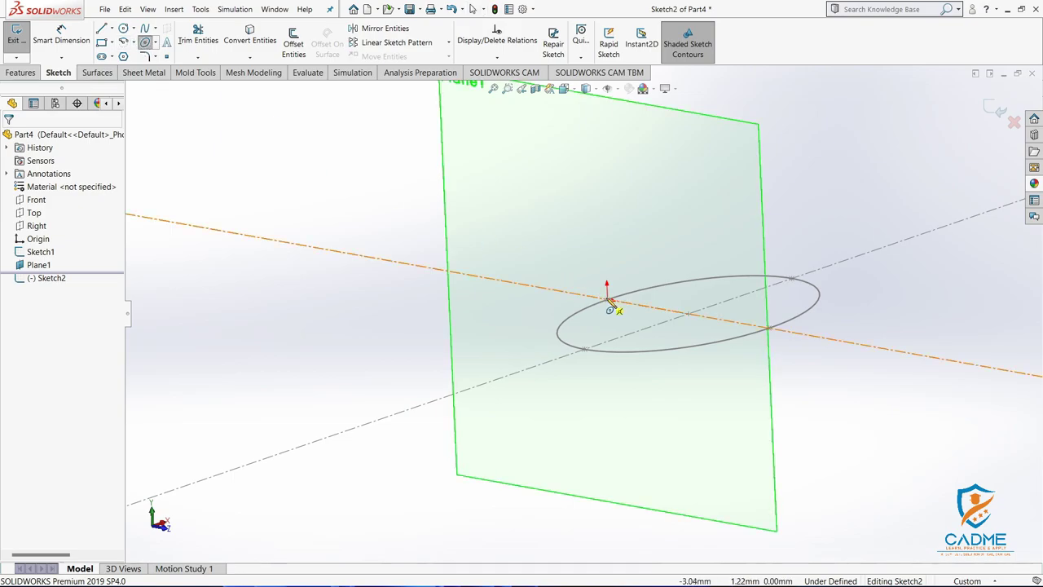
pyautogui.click(610, 301)
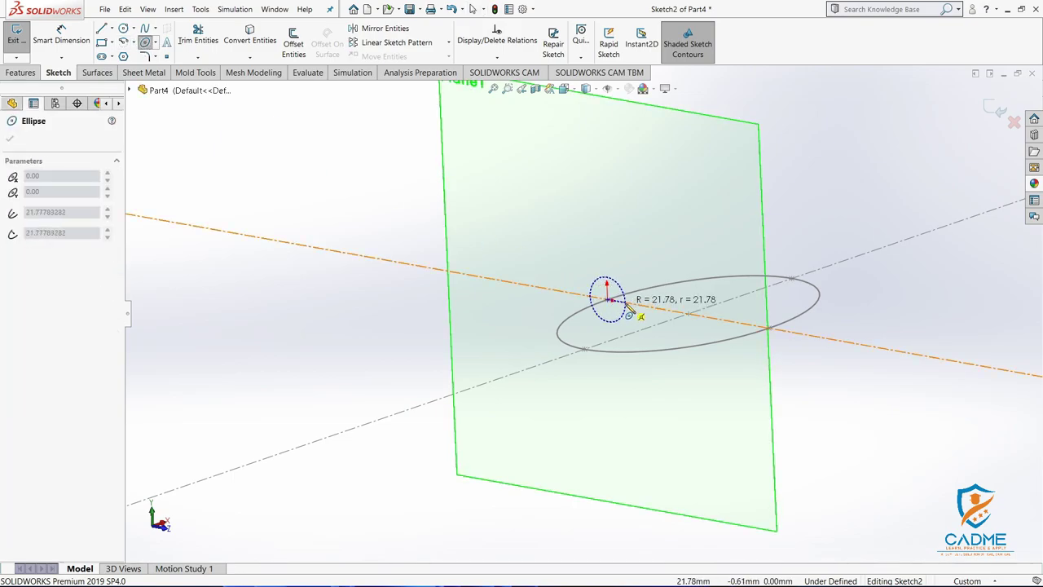
pyautogui.click(617, 293)
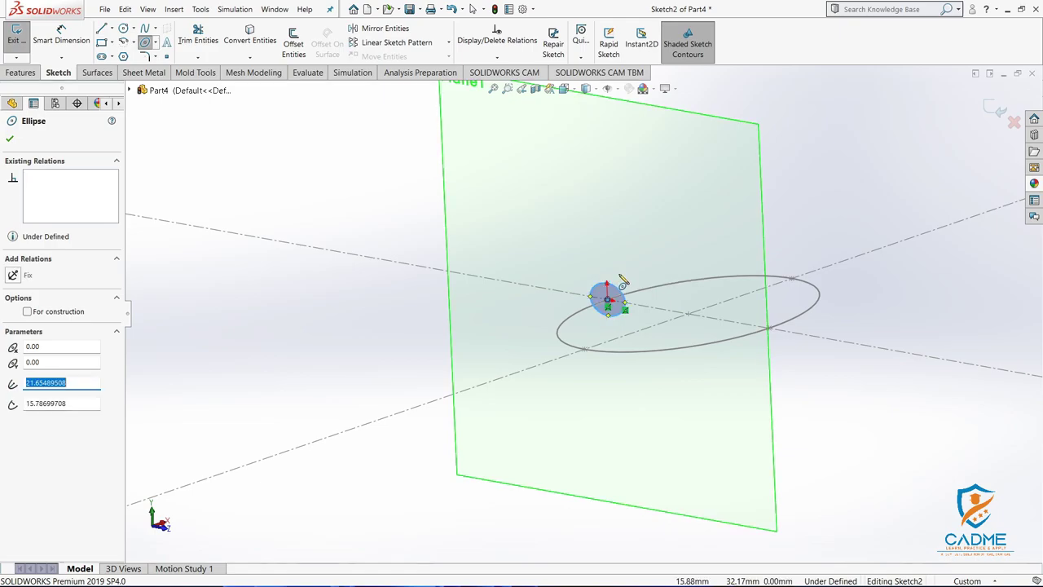
pyautogui.scroll(-5, 619, 298)
pyautogui.click(12, 137)
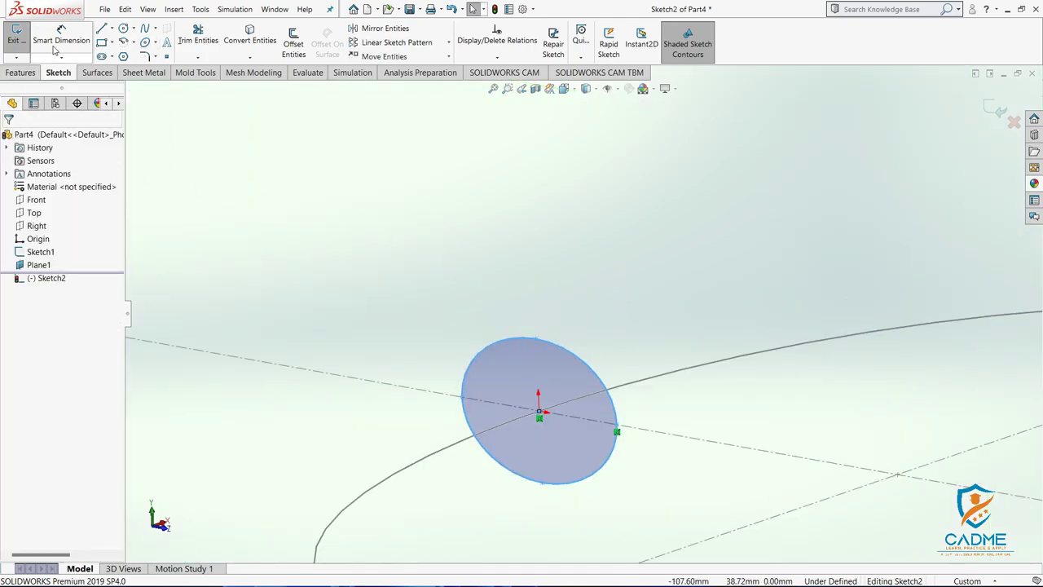
# Dimension the small ellipse 20 mm wide and 10 mm tall
pyautogui.click(61, 34)
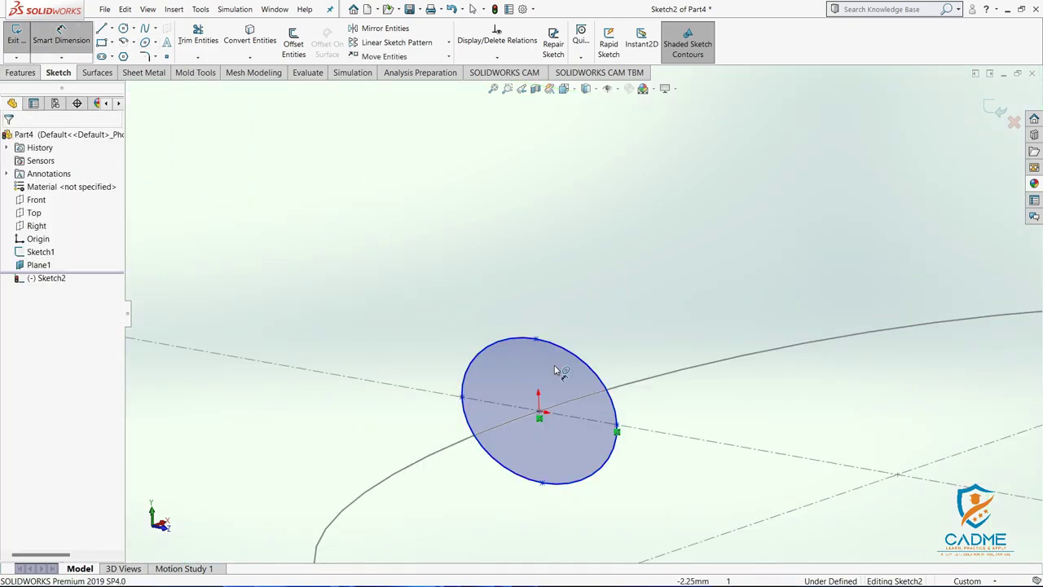
pyautogui.click(617, 425)
pyautogui.click(462, 397)
pyautogui.click(535, 277)
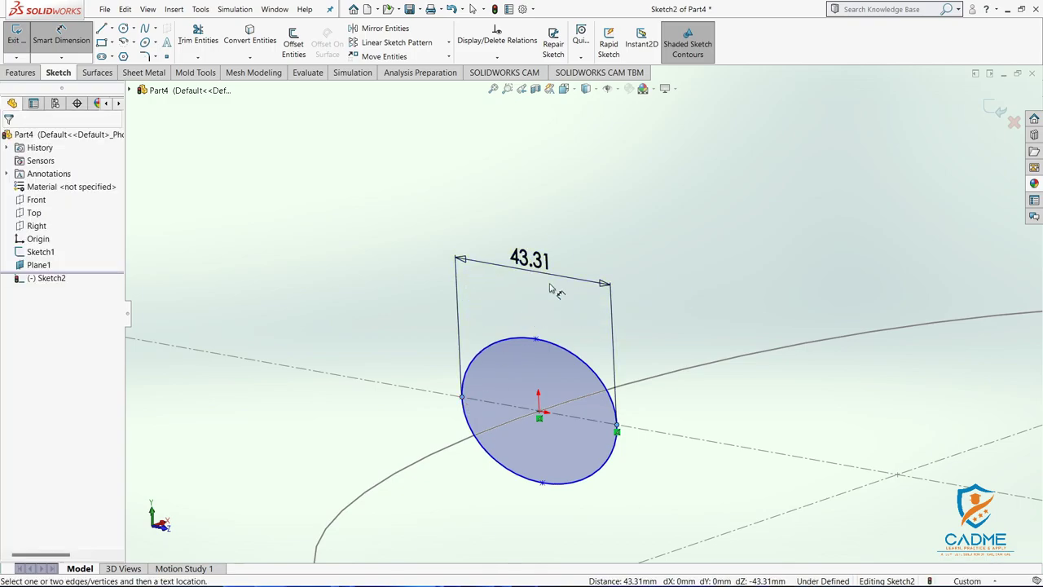
pyautogui.press('Return')
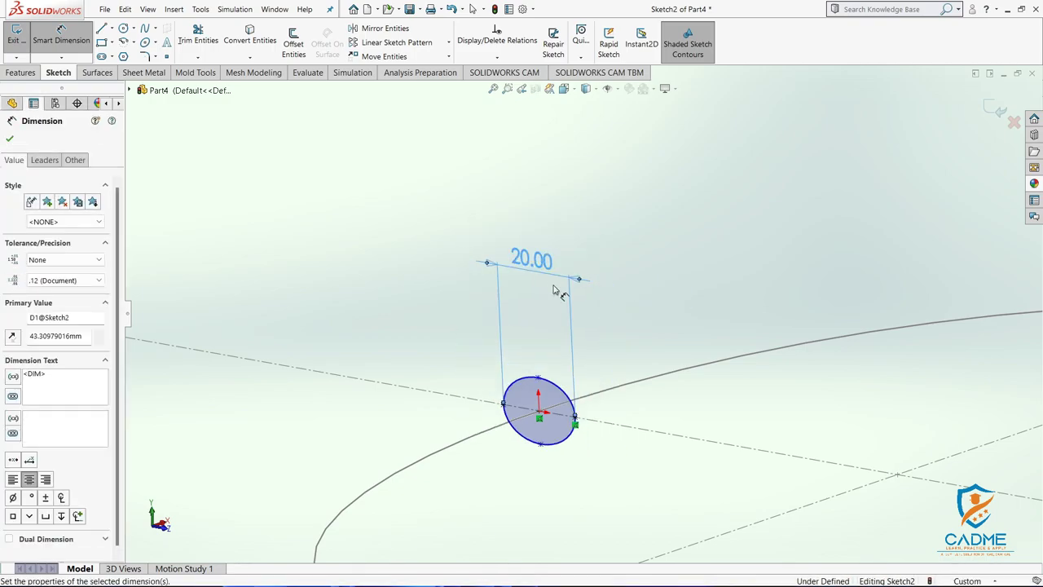
pyautogui.click(541, 445)
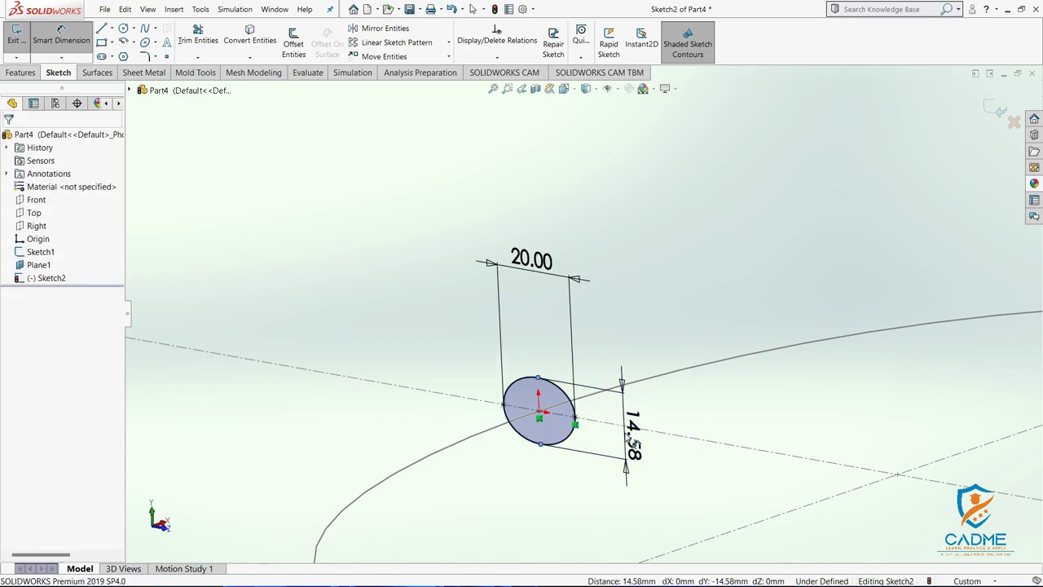
pyautogui.click(629, 437)
pyautogui.write('10')
pyautogui.press('Return')
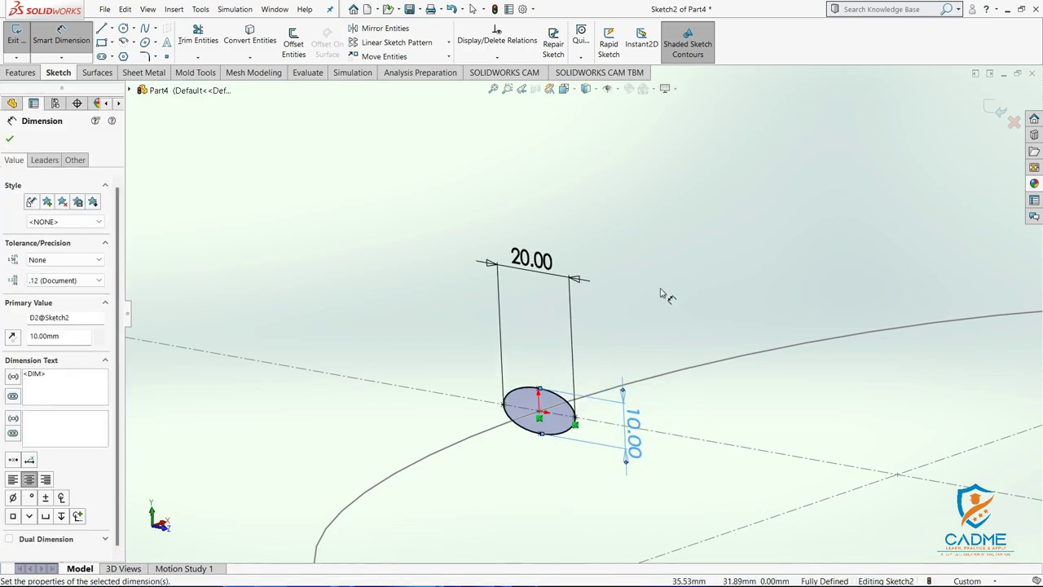
pyautogui.press('Escape')
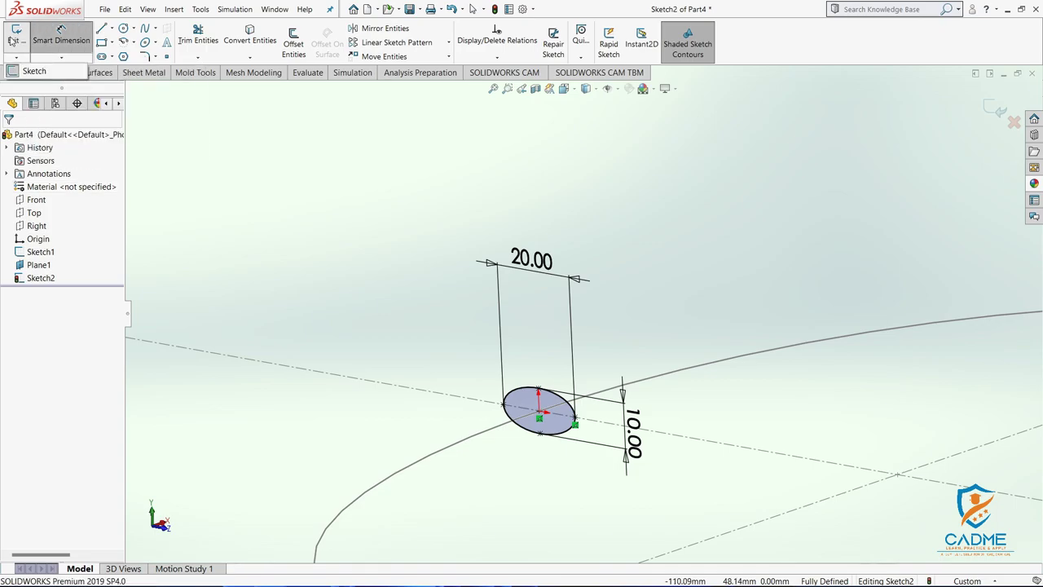
# Close Sketch2 and hide Plane1
pyautogui.click(12, 38)
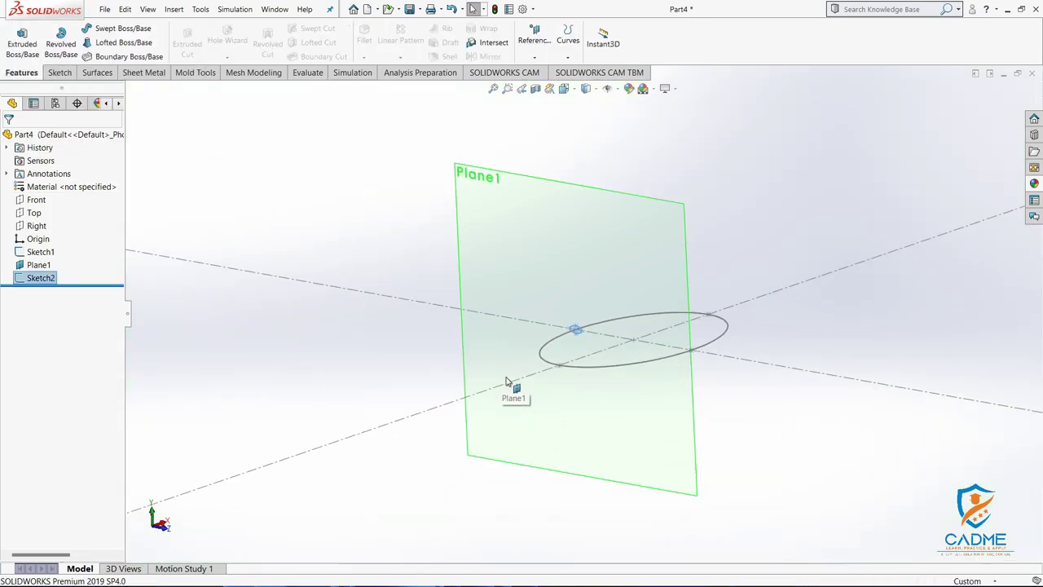
pyautogui.scroll(-3, 643, 293)
pyautogui.rightClick(663, 204)
pyautogui.click(697, 228)
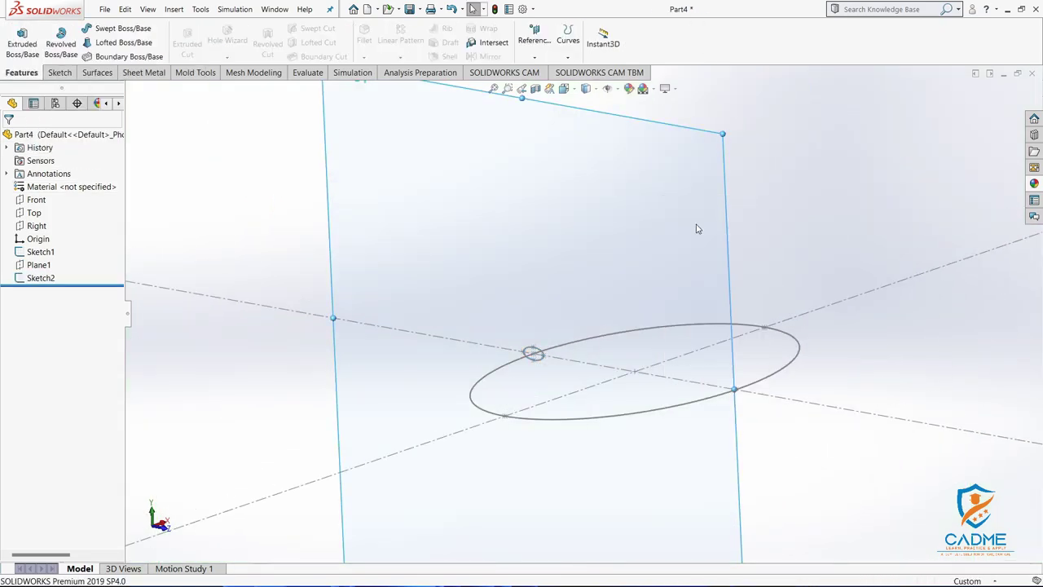
# Preview a sweep of Sketch2 along Sketch1 as a ring, then cancel it
pyautogui.click(104, 31)
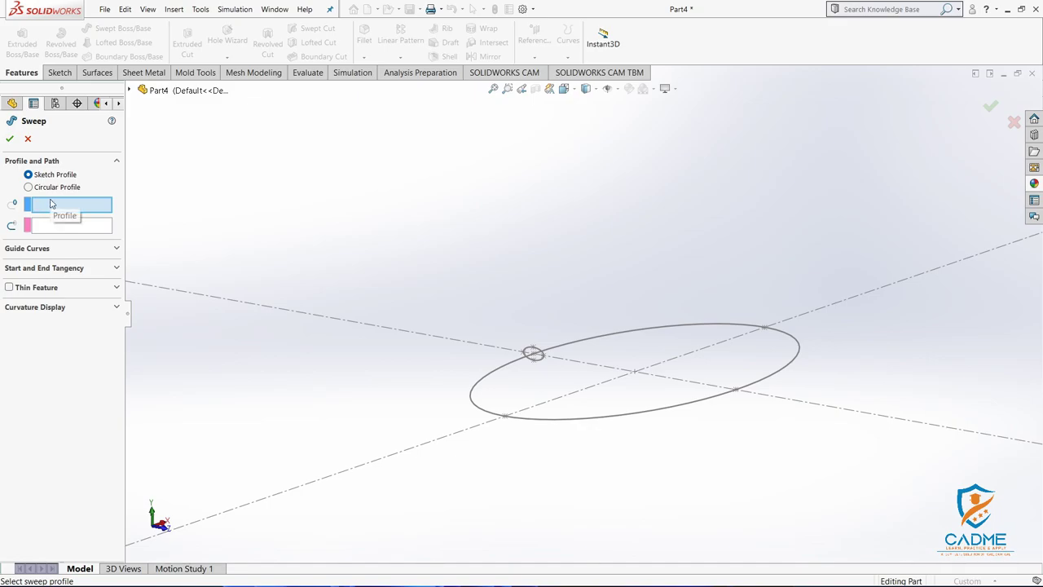
pyautogui.click(534, 354)
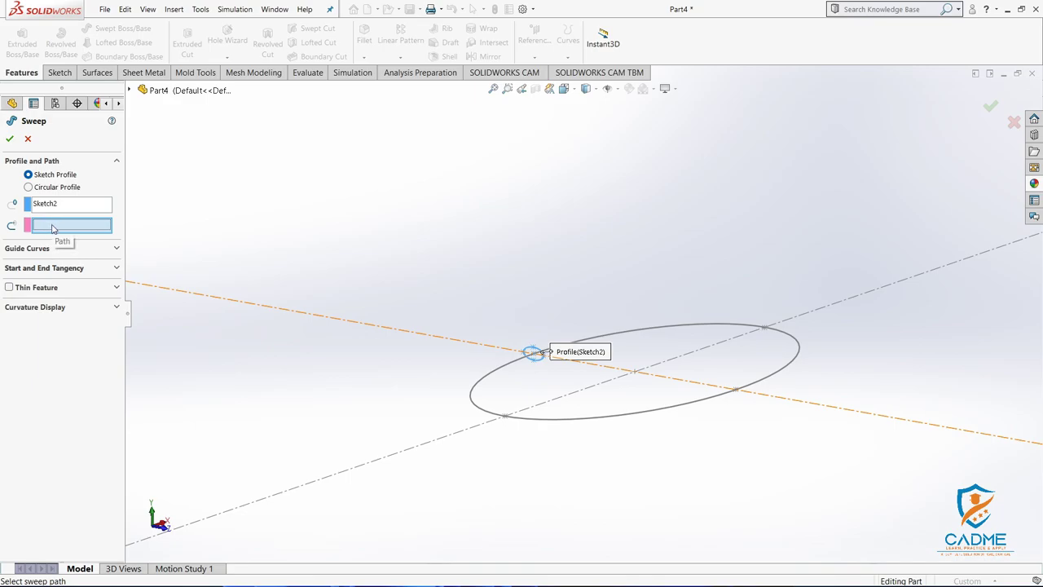
pyautogui.click(621, 336)
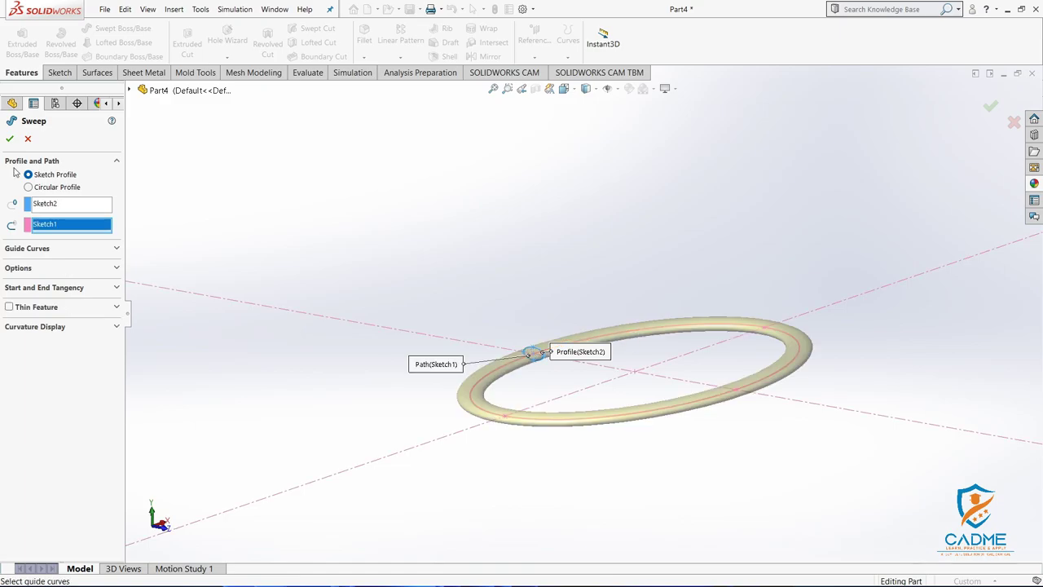
pyautogui.moveTo(492, 334)
pyautogui.mouseDown(button='middle')
pyautogui.moveTo(526, 375)
pyautogui.moveTo(537, 491)
pyautogui.moveTo(606, 387)
pyautogui.moveTo(668, 343)
pyautogui.moveTo(559, 389)
pyautogui.moveTo(554, 263)
pyautogui.moveTo(586, 291)
pyautogui.moveTo(561, 358)
pyautogui.moveTo(556, 342)
pyautogui.mouseUp(button='middle')
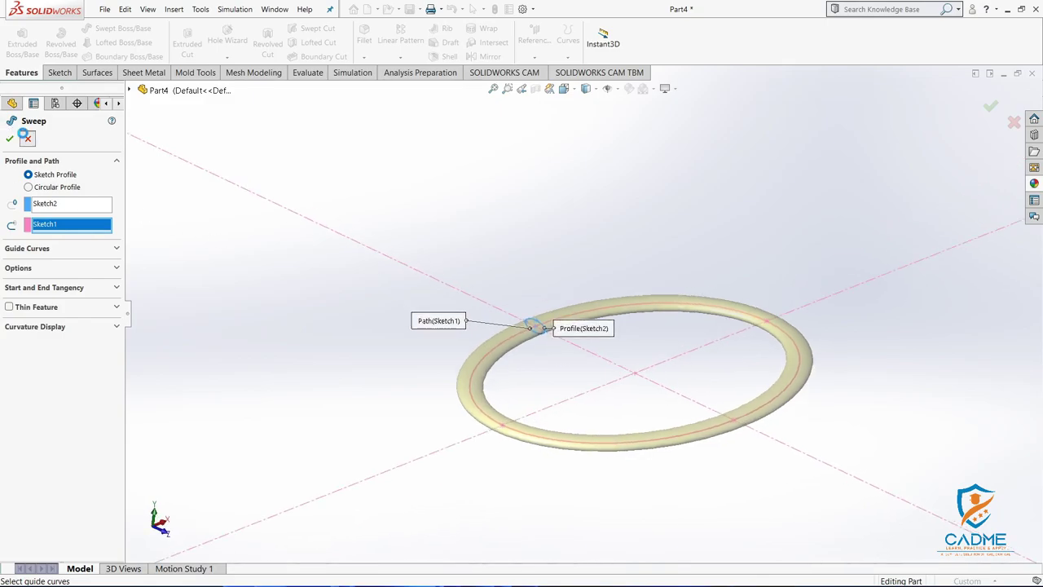
pyautogui.click(27, 138)
pyautogui.click(36, 278)
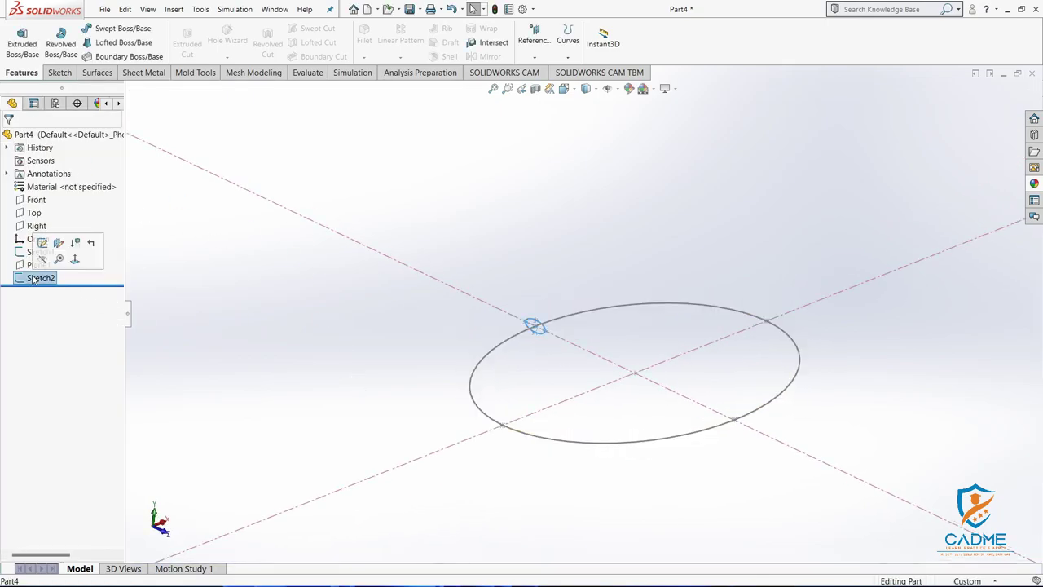
# Edit Sketch2, swapping the profile ellipse dimensions to 10 mm wide and 20 mm tall
pyautogui.click(43, 242)
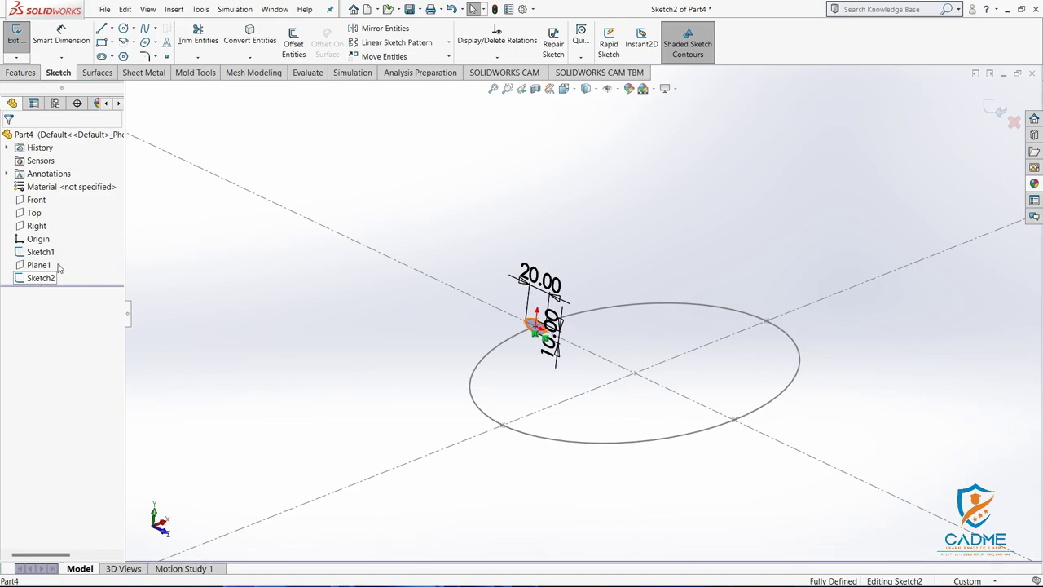
pyautogui.rightClick(45, 277)
pyautogui.click(32, 261)
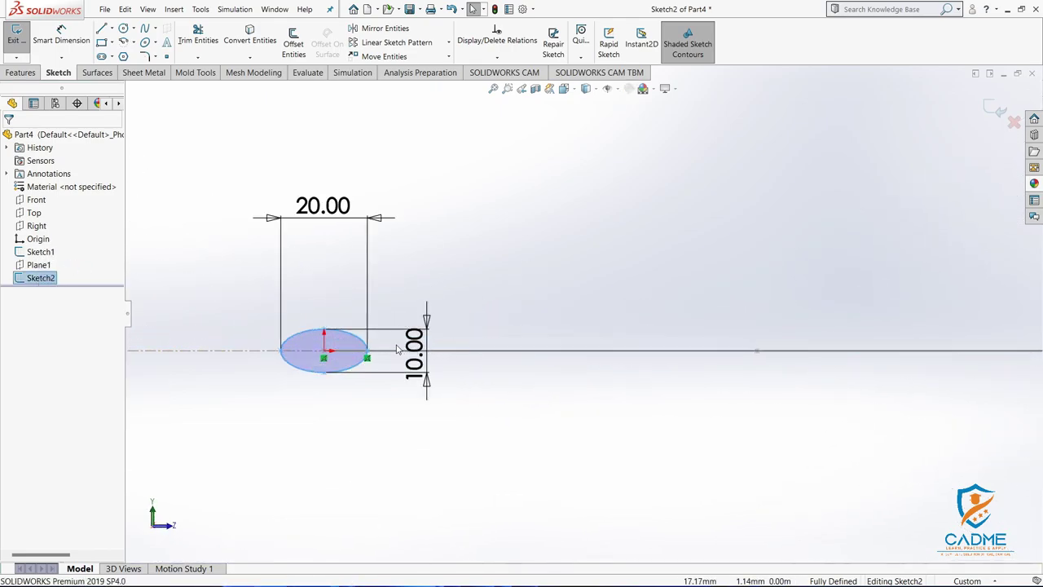
pyautogui.scroll(-1, 397, 349)
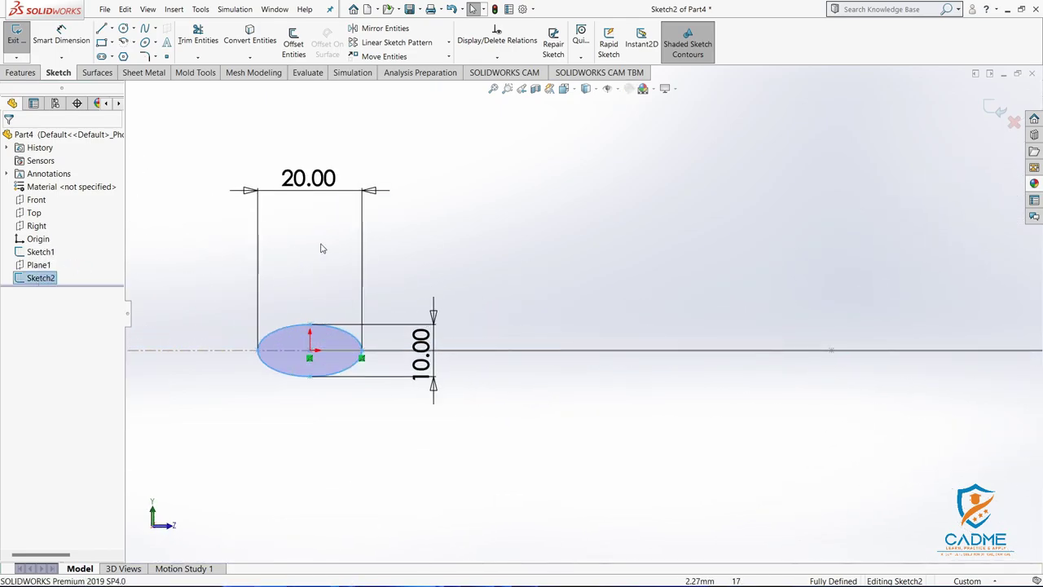
pyautogui.doubleClick(326, 189)
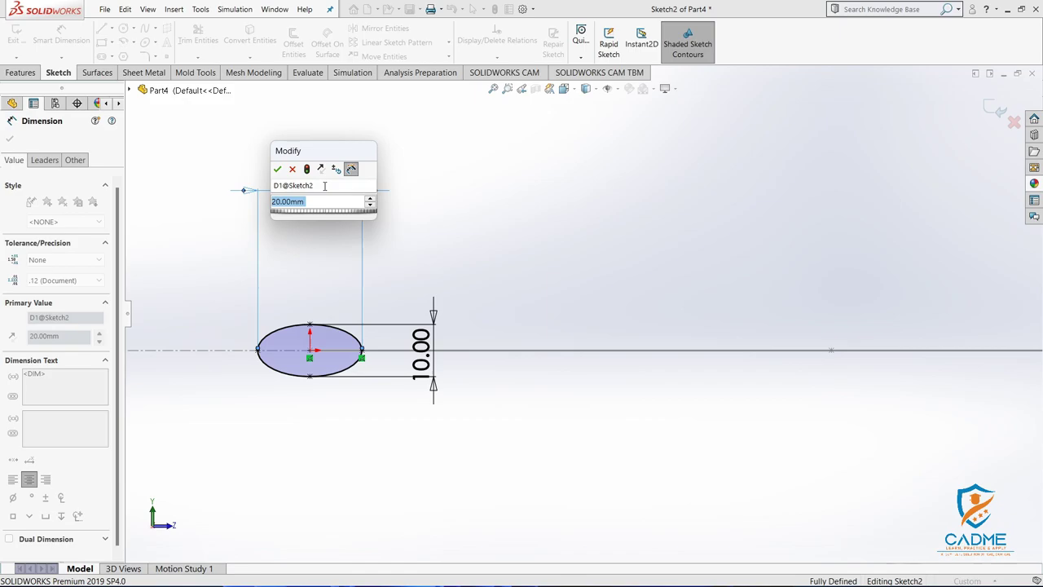
pyautogui.write('10')
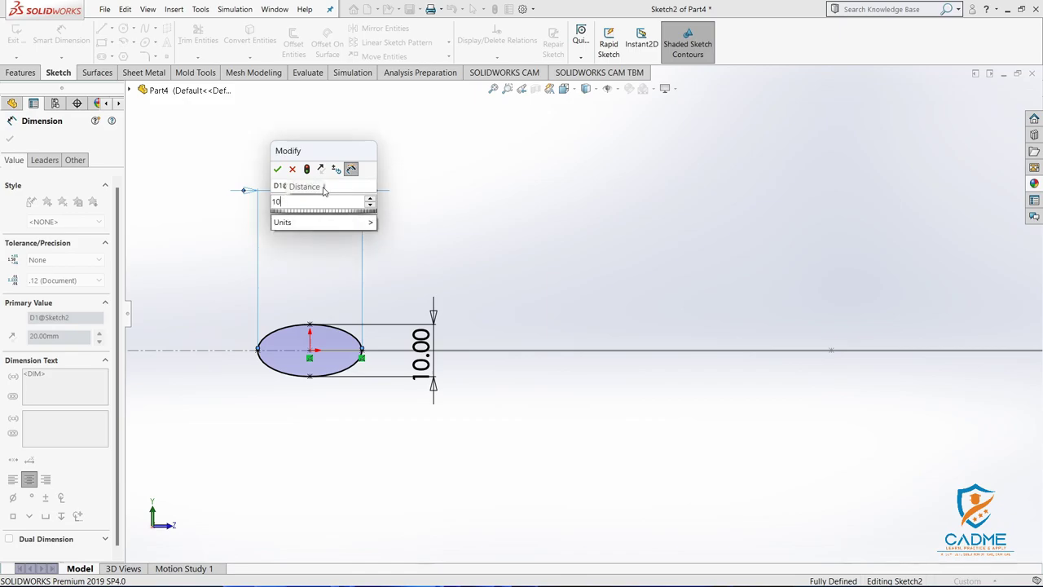
pyautogui.click(277, 169)
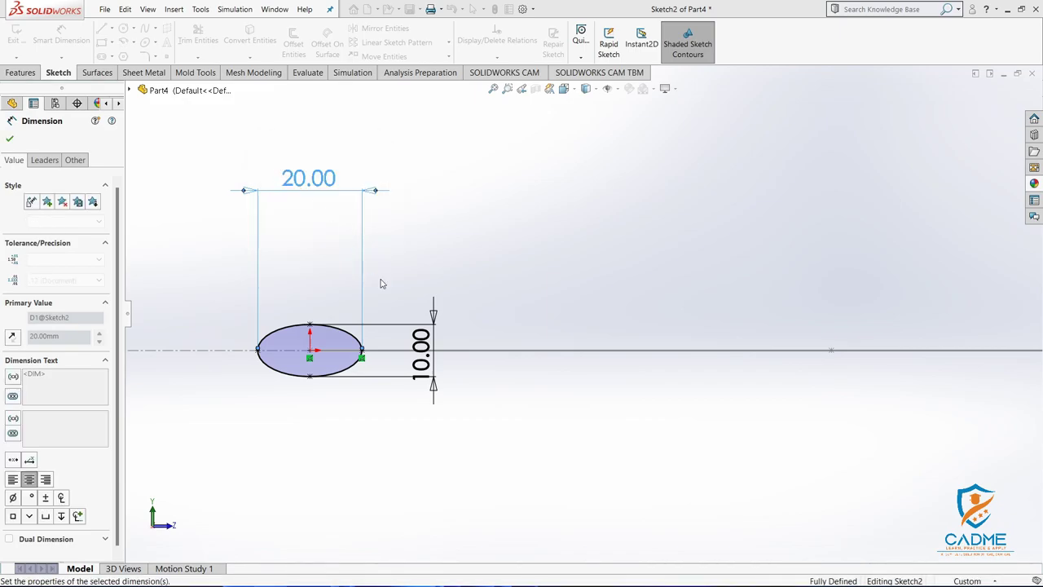
pyautogui.click(431, 342)
pyautogui.write('10')
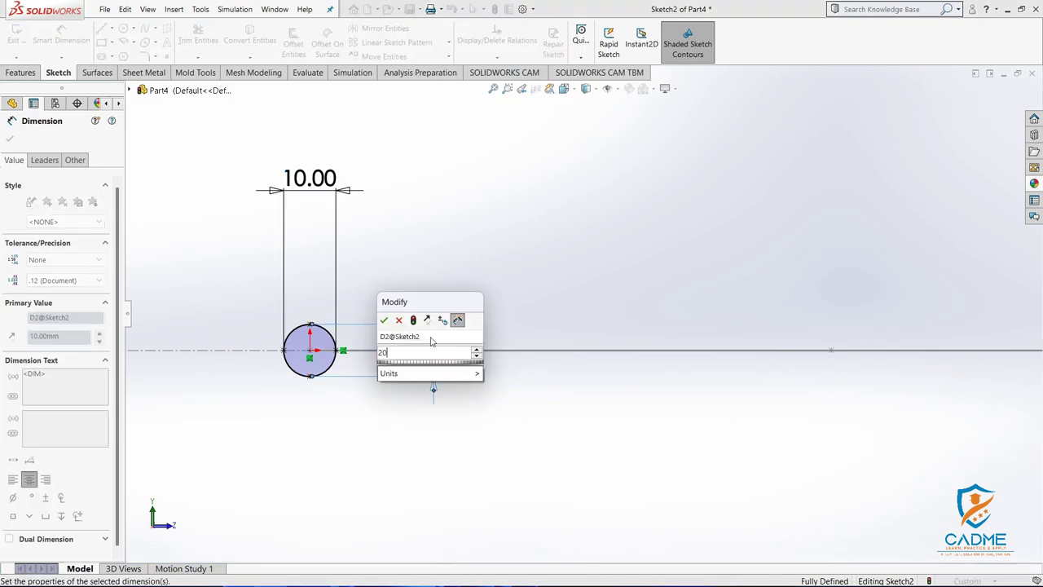
pyautogui.press('Return')
pyautogui.hotkey('ctrl', 'z')
pyautogui.click(473, 9)
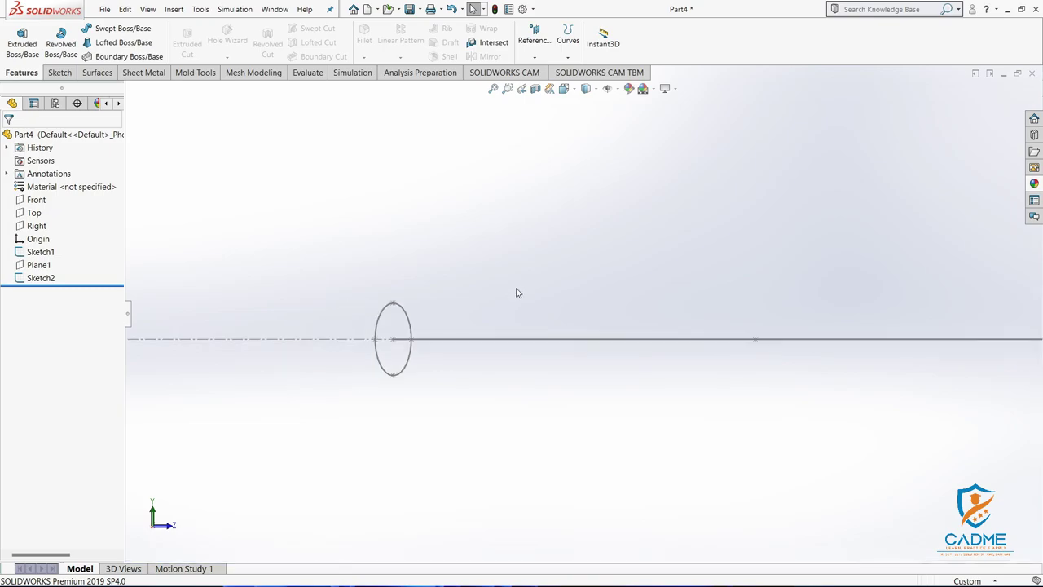
# Sweep the Sketch2 profile along the Sketch1 ellipse to create the Sweep1 ring
pyautogui.moveTo(516, 288)
pyautogui.mouseDown(button='middle')
pyautogui.moveTo(612, 296)
pyautogui.moveTo(553, 343)
pyautogui.mouseUp(button='middle')
pyautogui.scroll(-2, 633, 242)
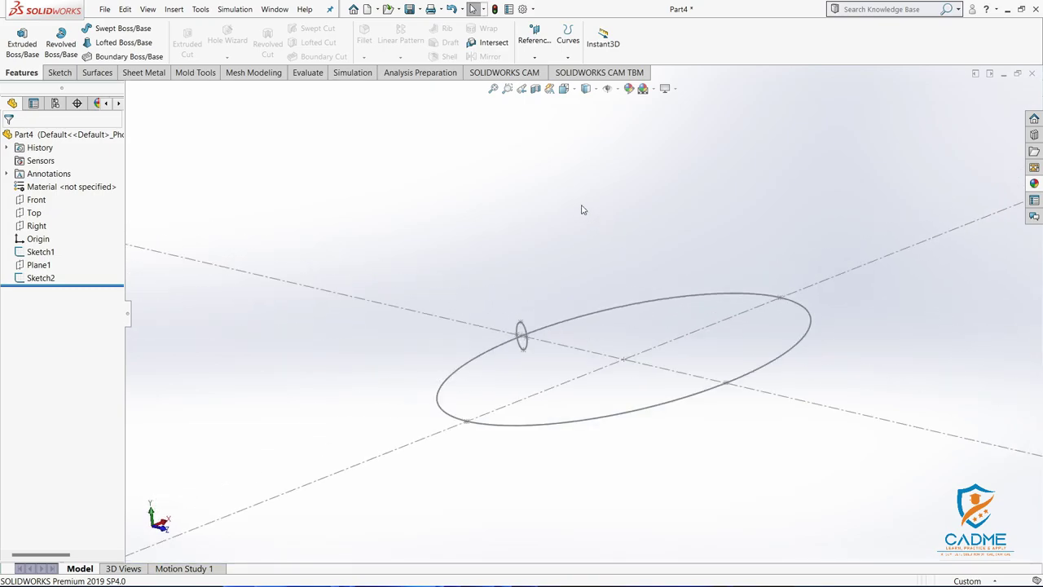
pyautogui.click(118, 27)
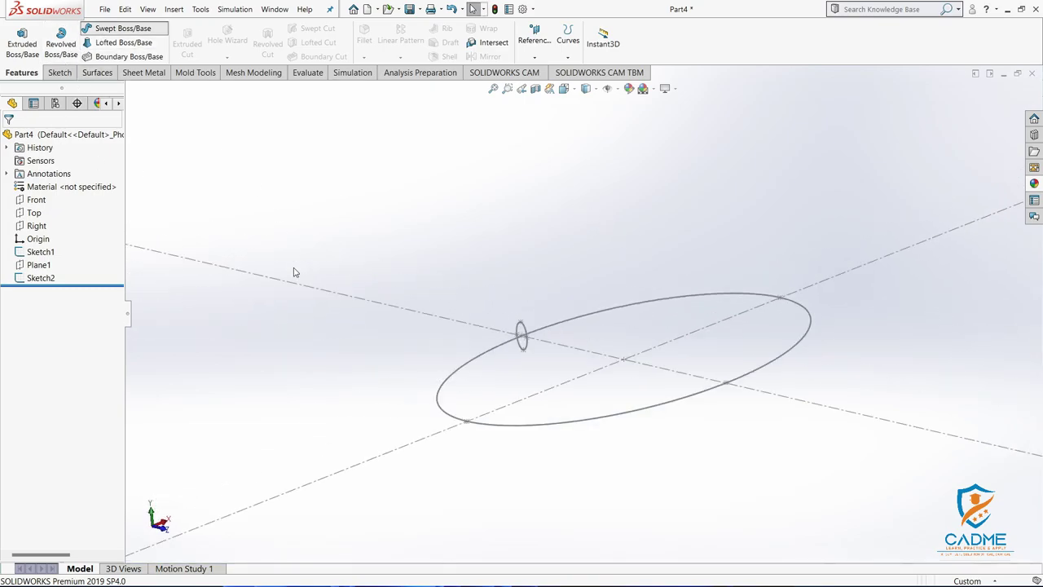
pyautogui.click(521, 336)
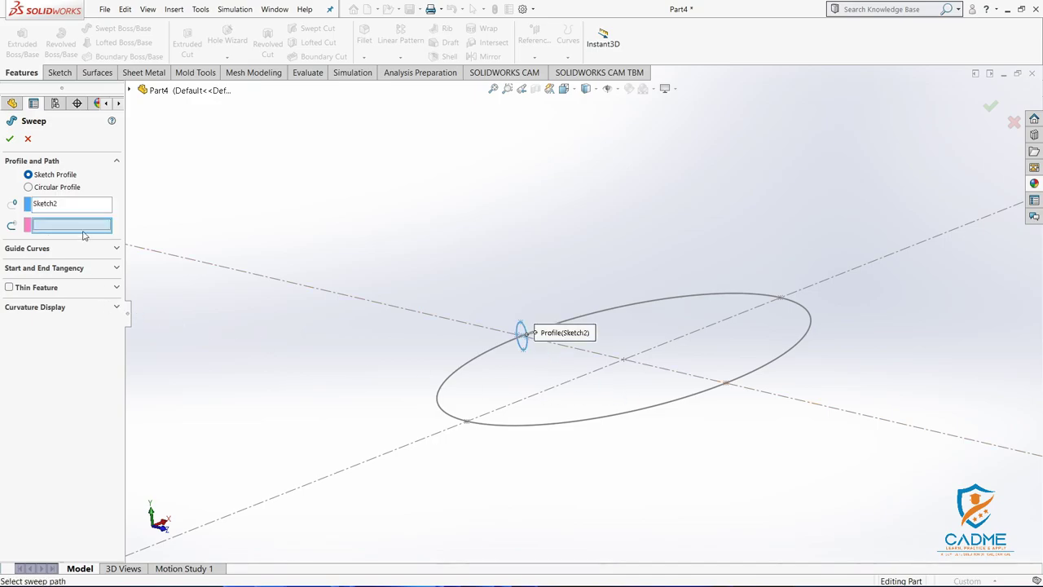
pyautogui.click(673, 302)
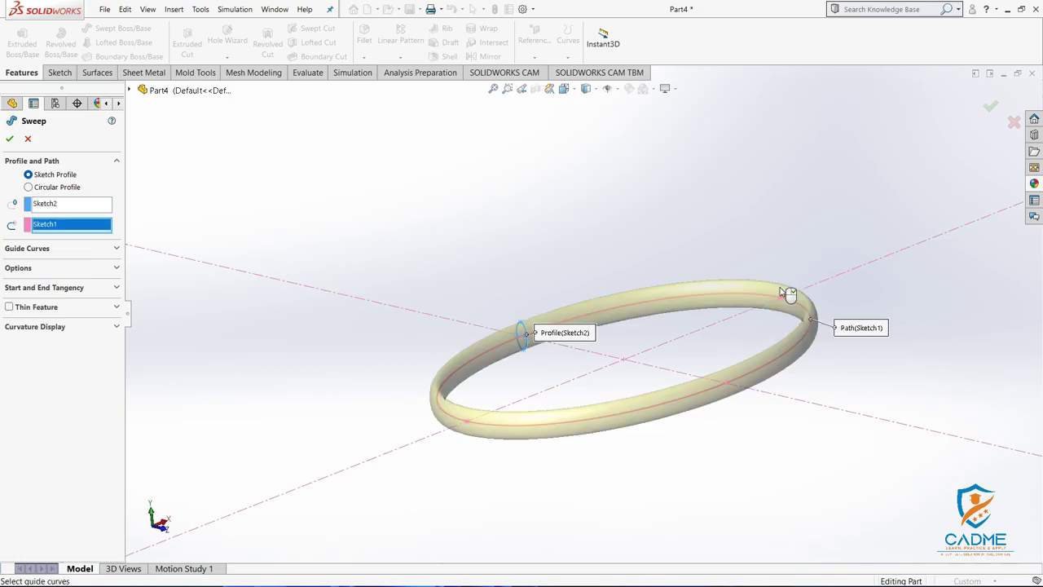
pyautogui.click(8, 141)
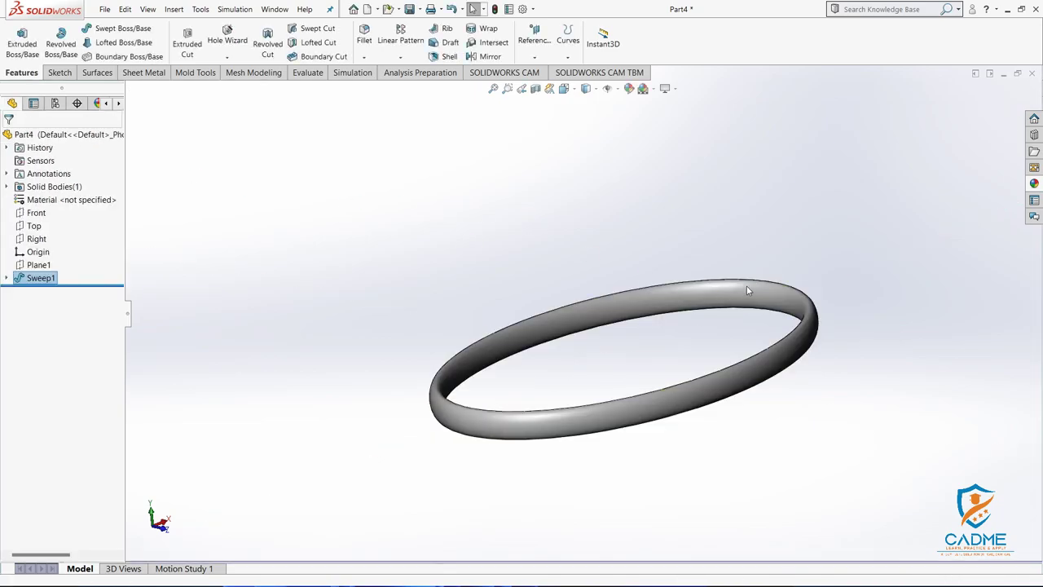
pyautogui.moveTo(746, 291)
pyautogui.mouseDown(button='middle')
pyautogui.moveTo(714, 364)
pyautogui.moveTo(745, 466)
pyautogui.mouseUp(button='middle')
pyautogui.scroll(2, 775, 314)
pyautogui.press('f')
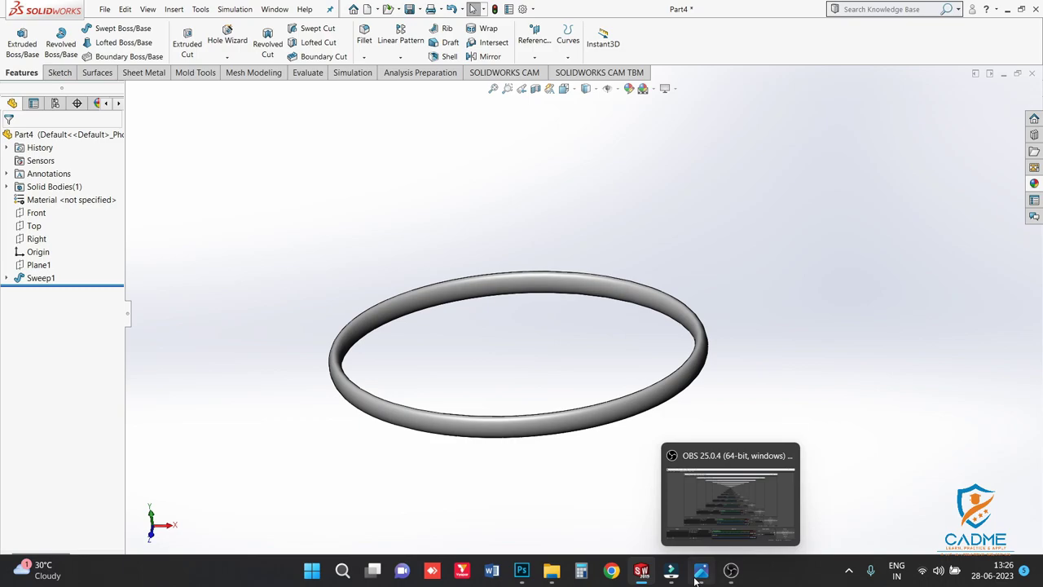
pyautogui.click(699, 573)
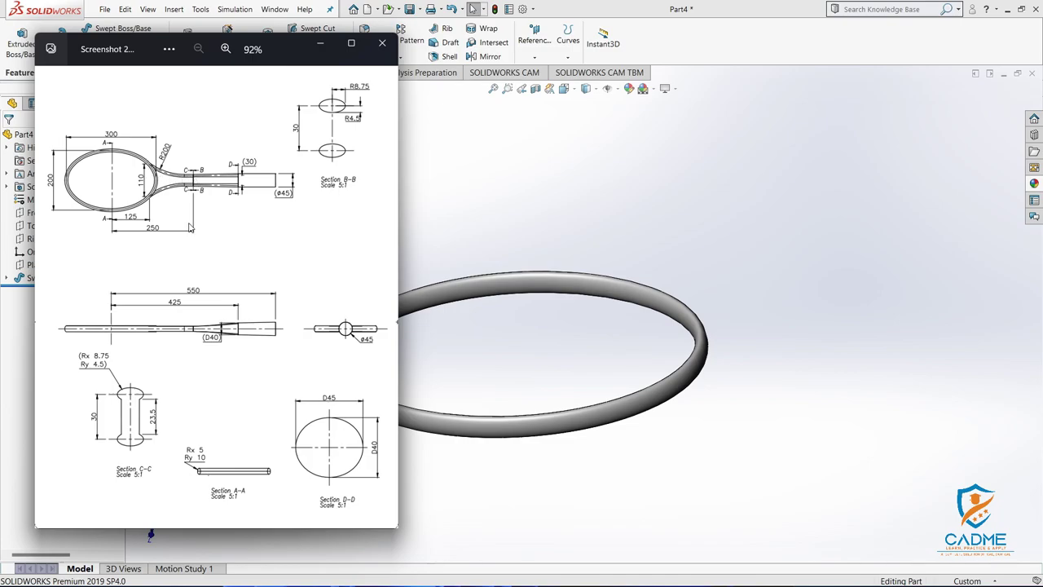
pyautogui.click(633, 236)
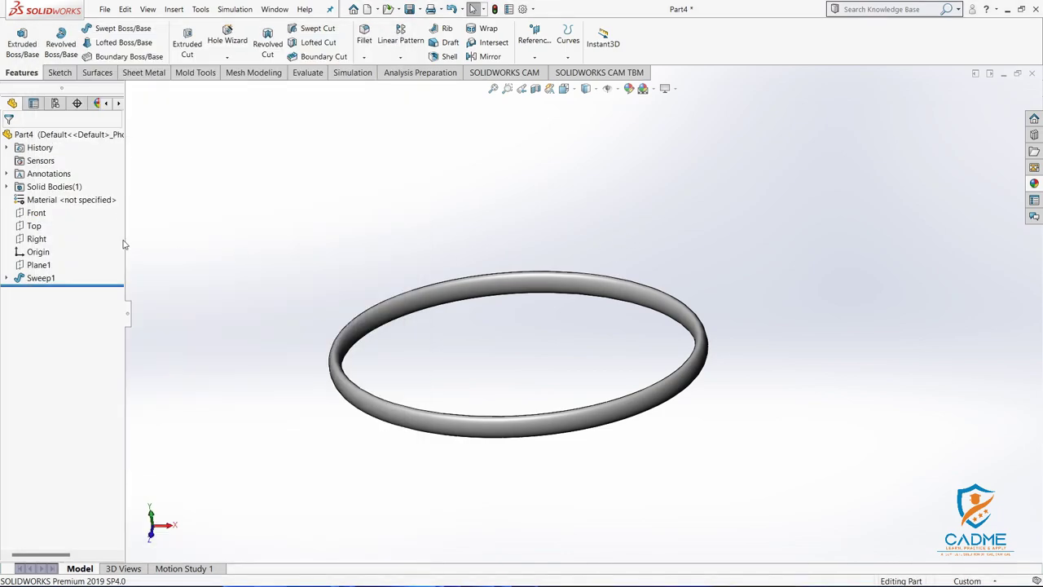
pyautogui.click(33, 225)
pyautogui.click(91, 208)
pyautogui.moveTo(461, 221); pyautogui.dragTo(575, 147, button='middle')
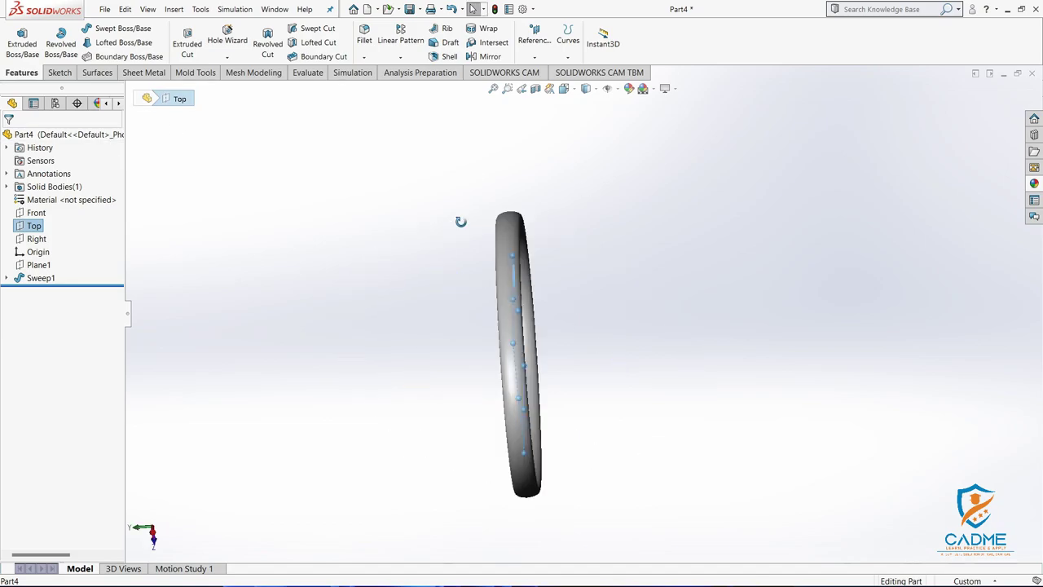
# Start Sketch3 on the Top plane and view it Normal To
pyautogui.click(60, 73)
pyautogui.click(17, 37)
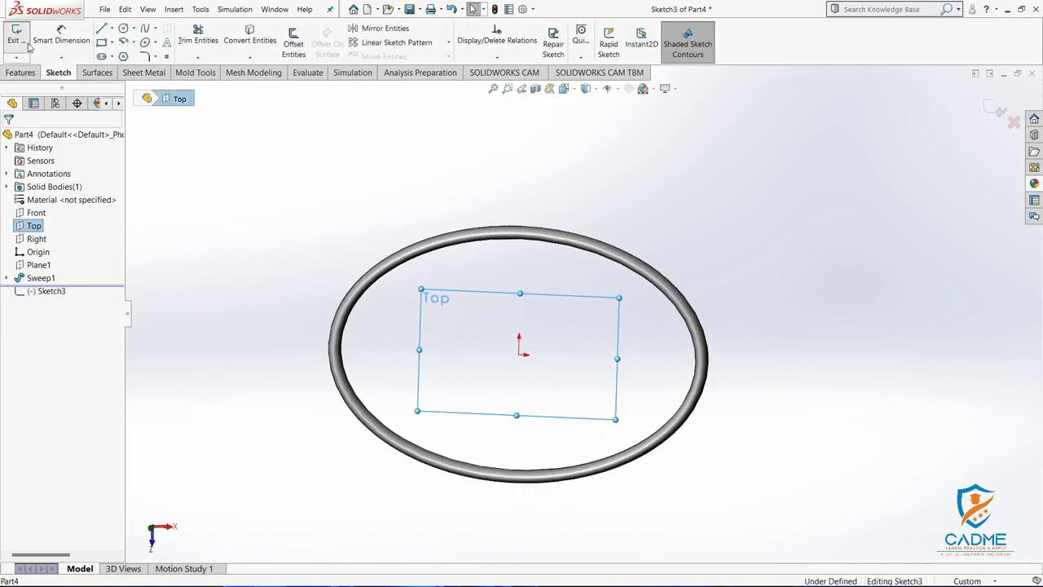
pyautogui.rightClick(49, 292)
pyautogui.click(88, 281)
pyautogui.press('z')
pyautogui.press('z')
pyautogui.press('z')
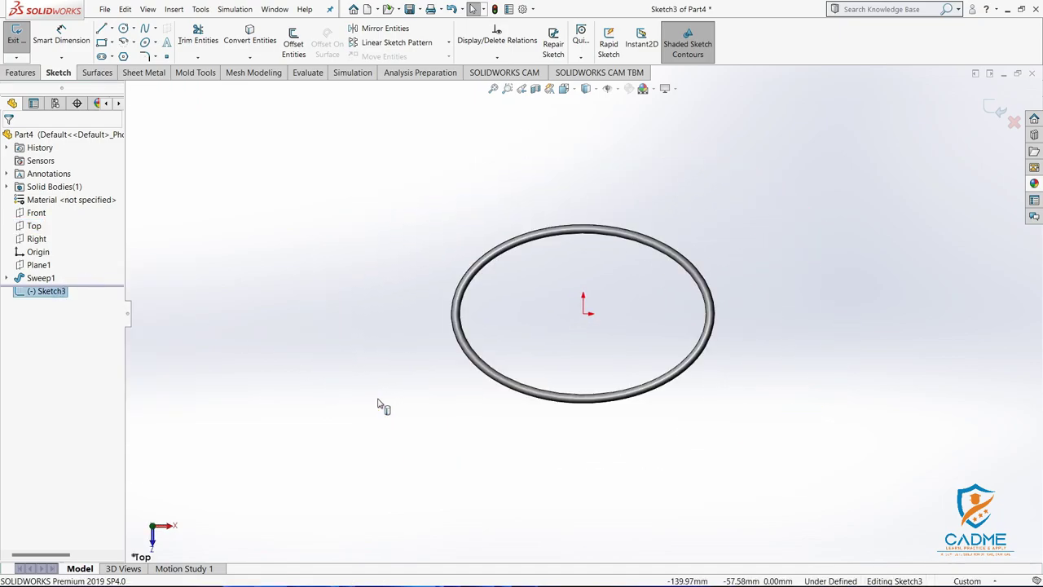
pyautogui.press('z')
pyautogui.press('z')
pyautogui.press('z')
pyautogui.scroll(-3, 449, 367)
pyautogui.scroll(-2, 488, 378)
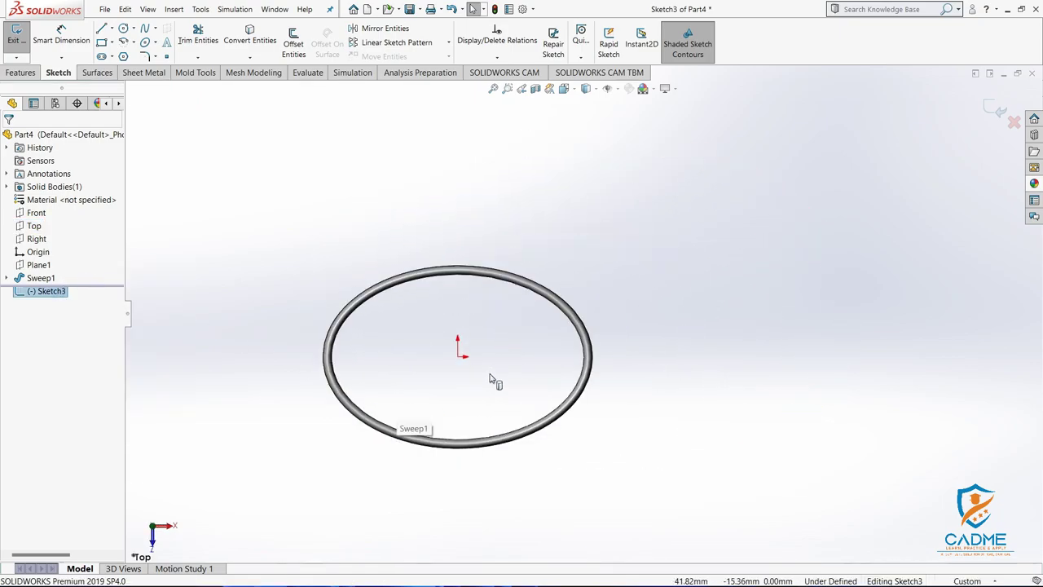
# Draw infinite-length horizontal and vertical centerlines crossing at the origin
pyautogui.click(113, 29)
pyautogui.click(126, 54)
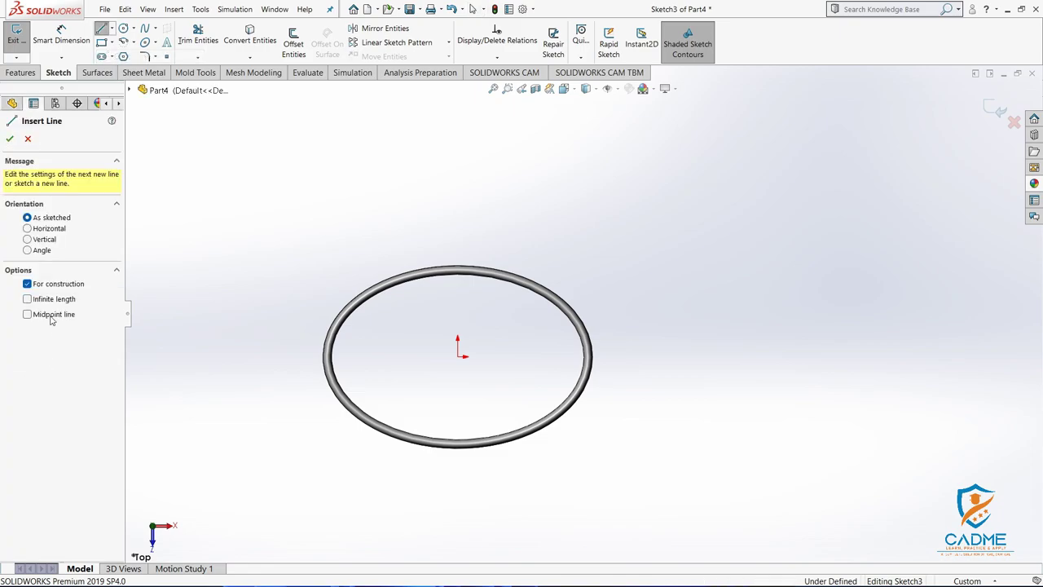
pyautogui.click(44, 300)
pyautogui.click(457, 356)
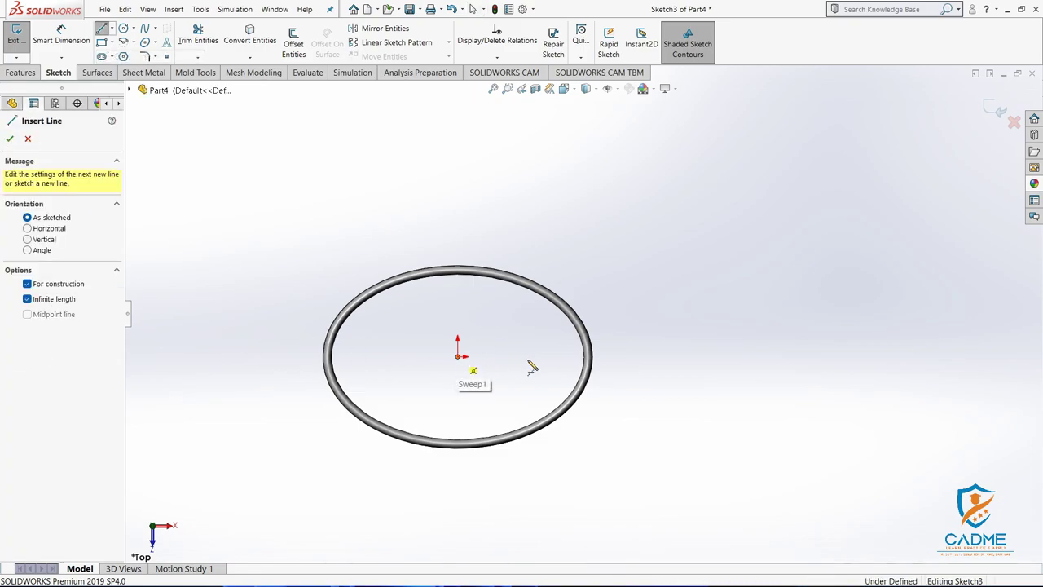
pyautogui.click(656, 356)
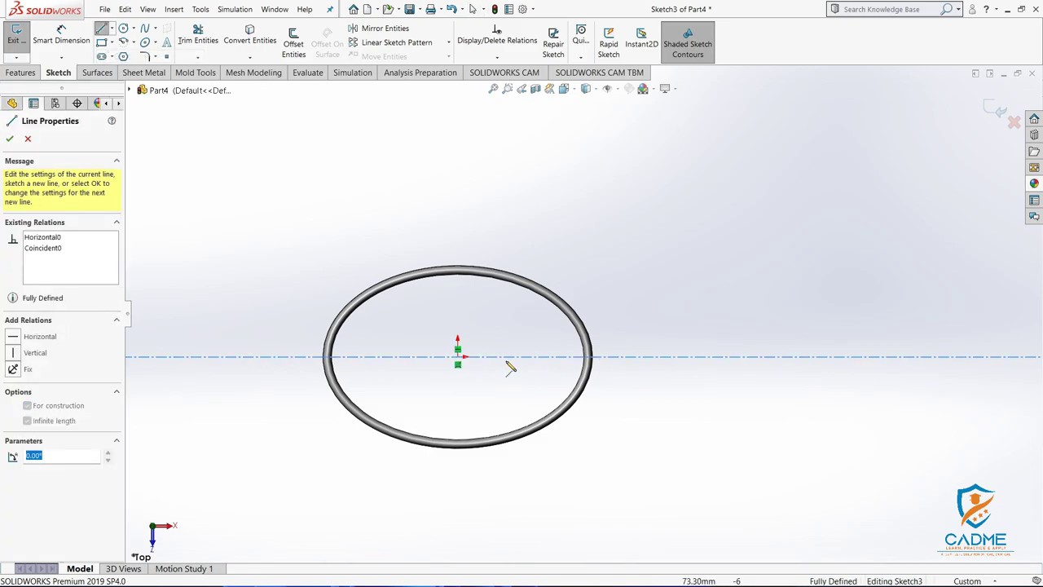
pyautogui.click(457, 356)
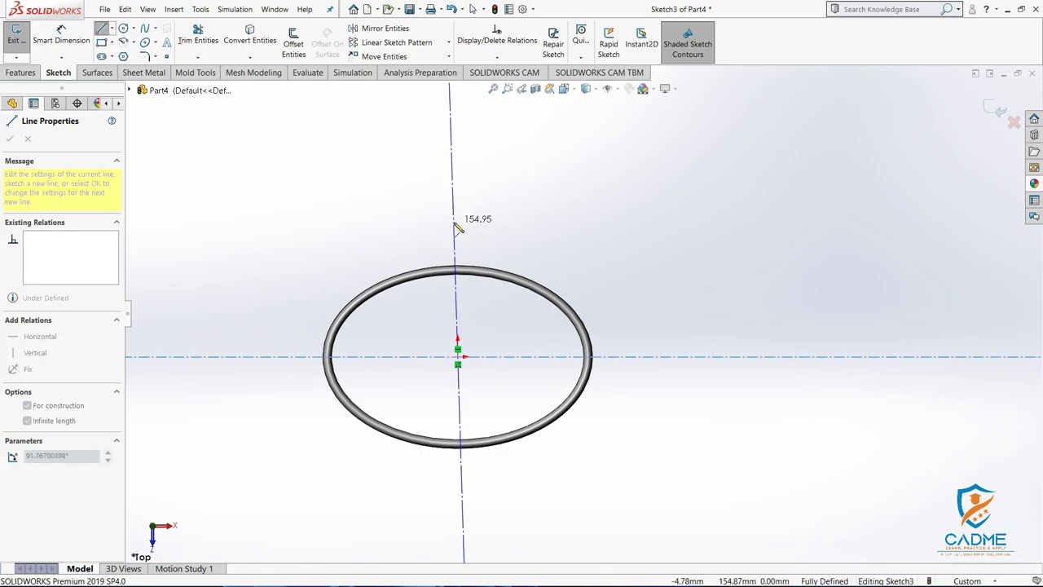
pyautogui.click(458, 215)
pyautogui.click(13, 139)
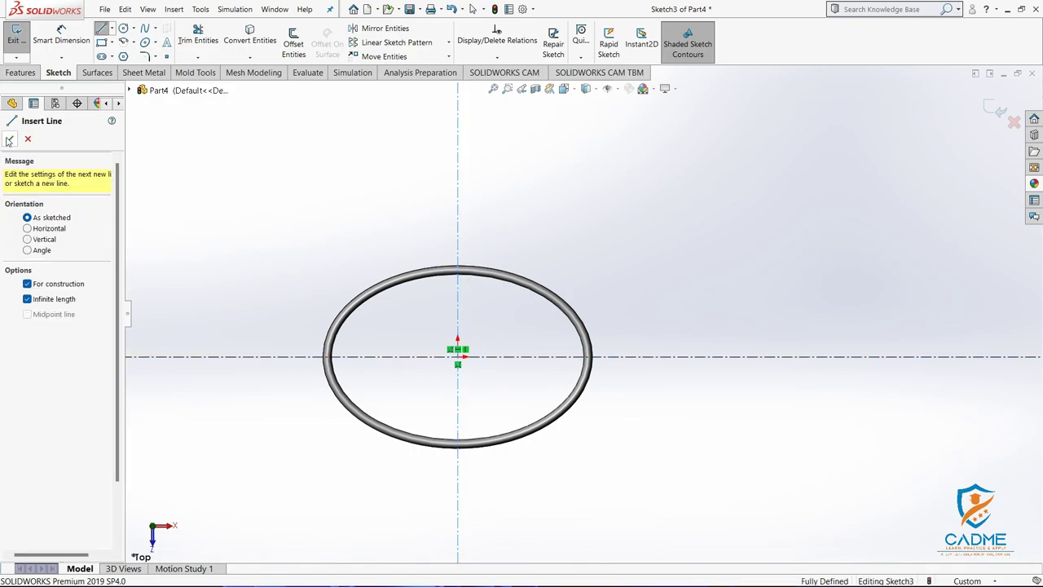
pyautogui.click(13, 139)
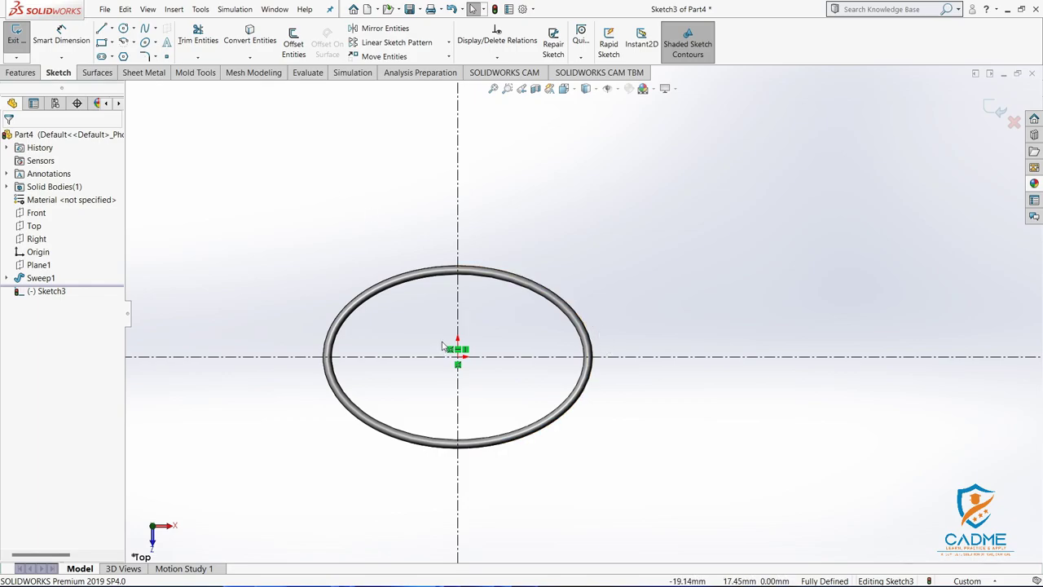
# Draw a three-point arc to the right of the elliptical ring
pyautogui.click(136, 43)
pyautogui.click(168, 85)
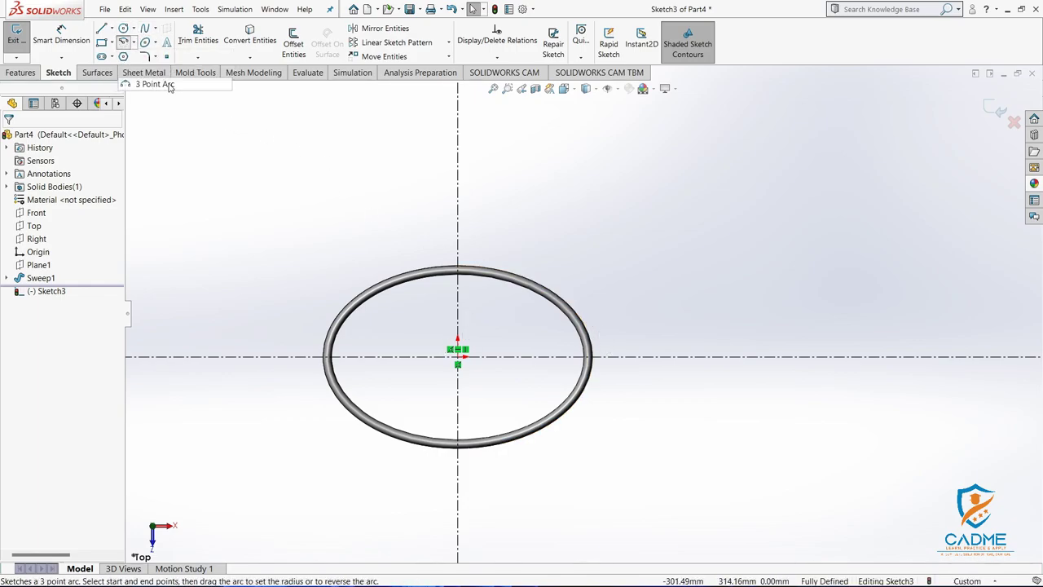
pyautogui.click(543, 268)
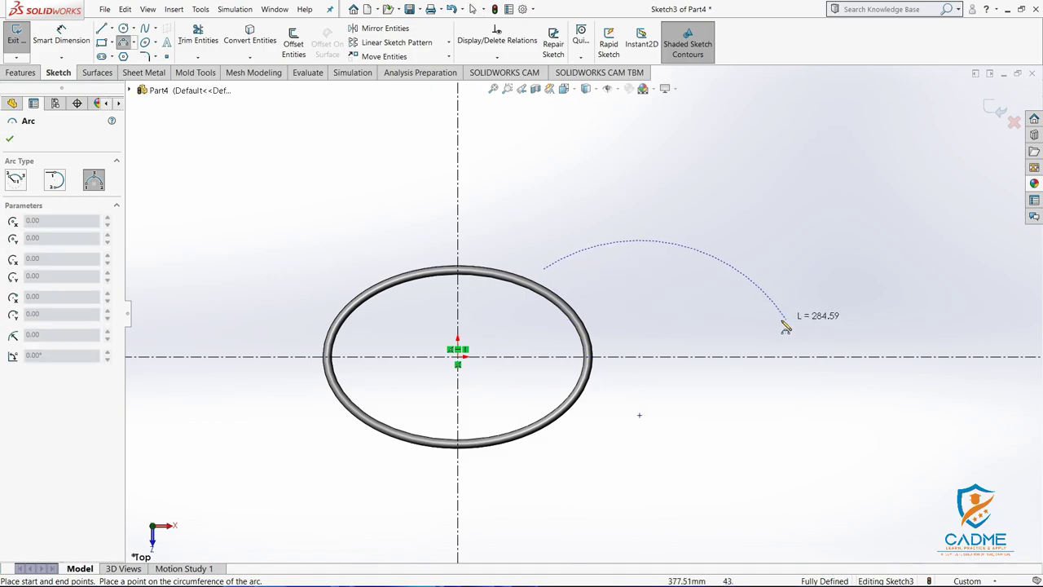
pyautogui.click(772, 320)
pyautogui.click(652, 319)
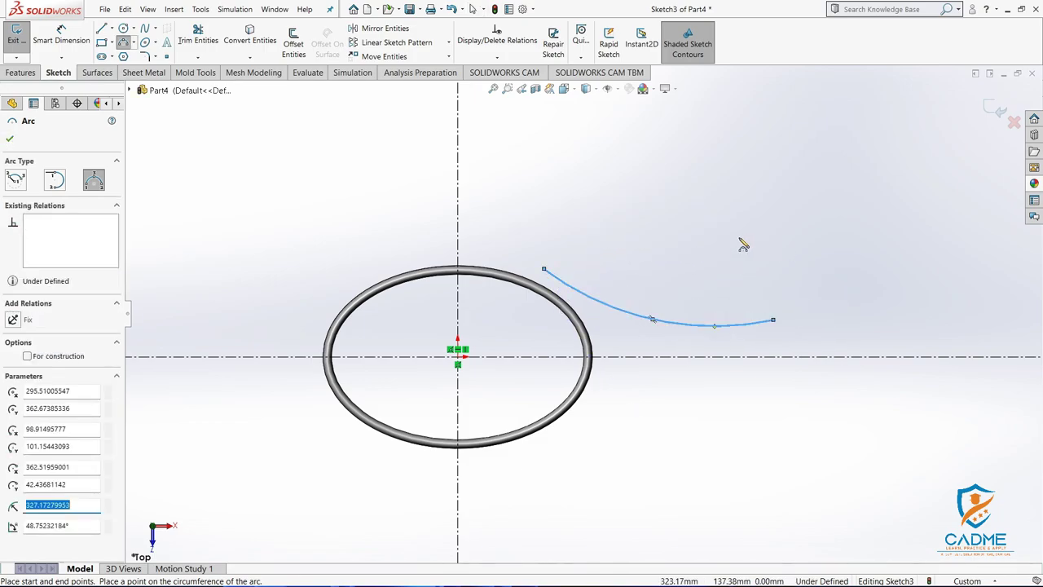
pyautogui.press('Escape')
# Check the racket reference drawing, then give the arc a 200 mm radius dimension
pyautogui.click(701, 570)
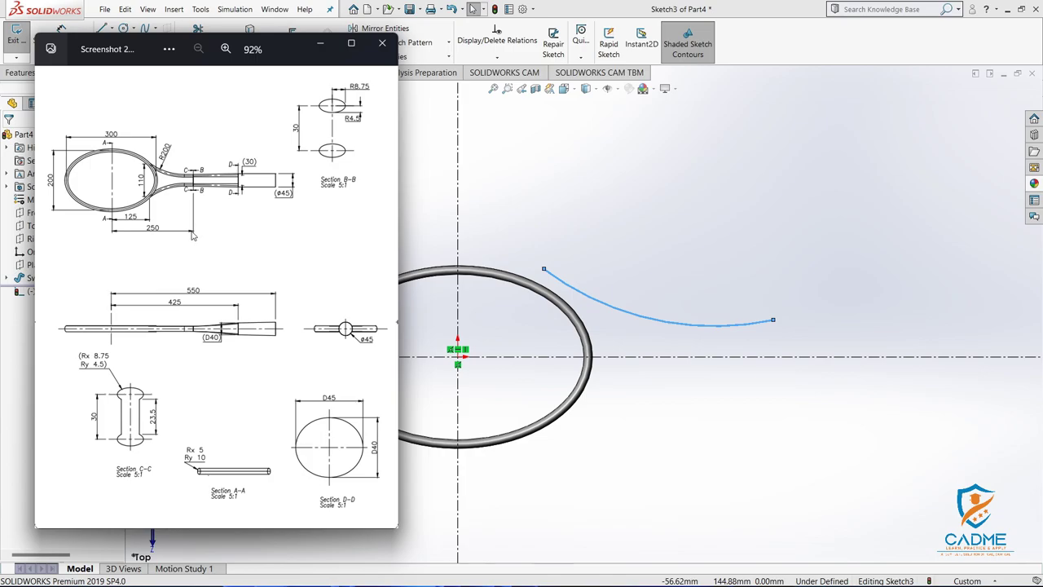
pyautogui.click(319, 43)
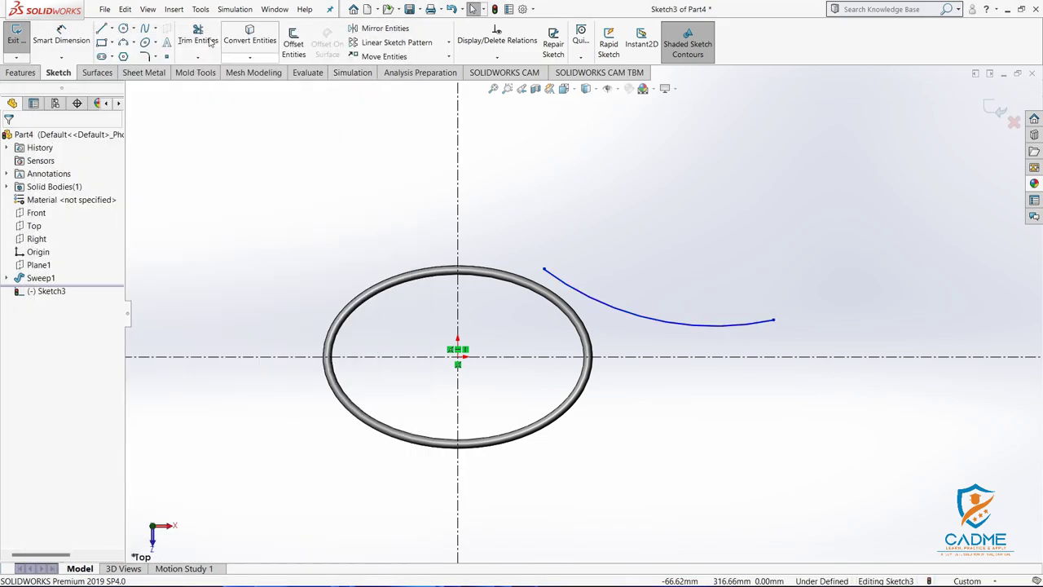
pyautogui.click(64, 39)
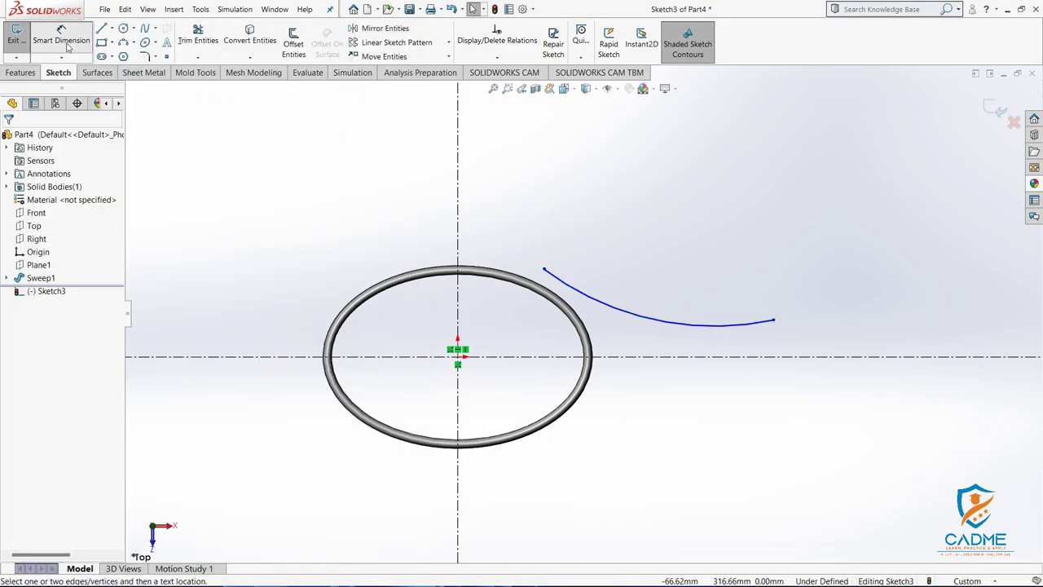
pyautogui.click(628, 316)
pyautogui.click(725, 271)
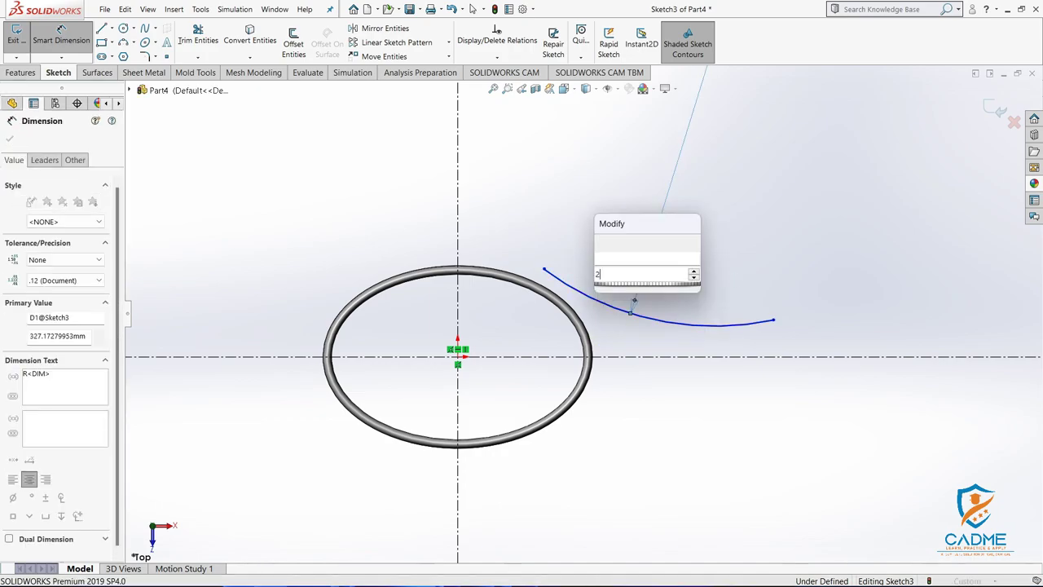
pyautogui.write('200')
pyautogui.press('Return')
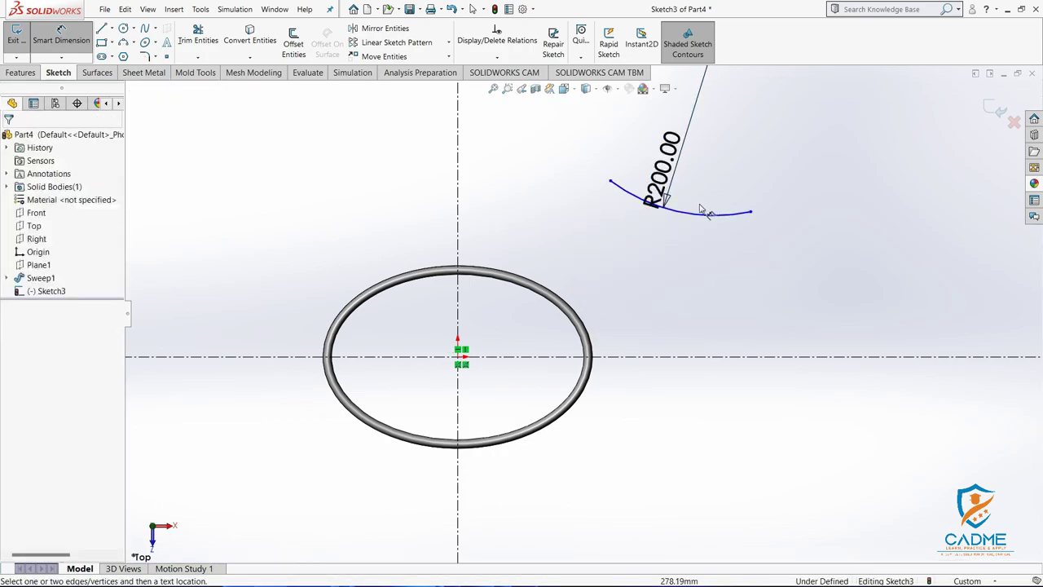
pyautogui.click(674, 213)
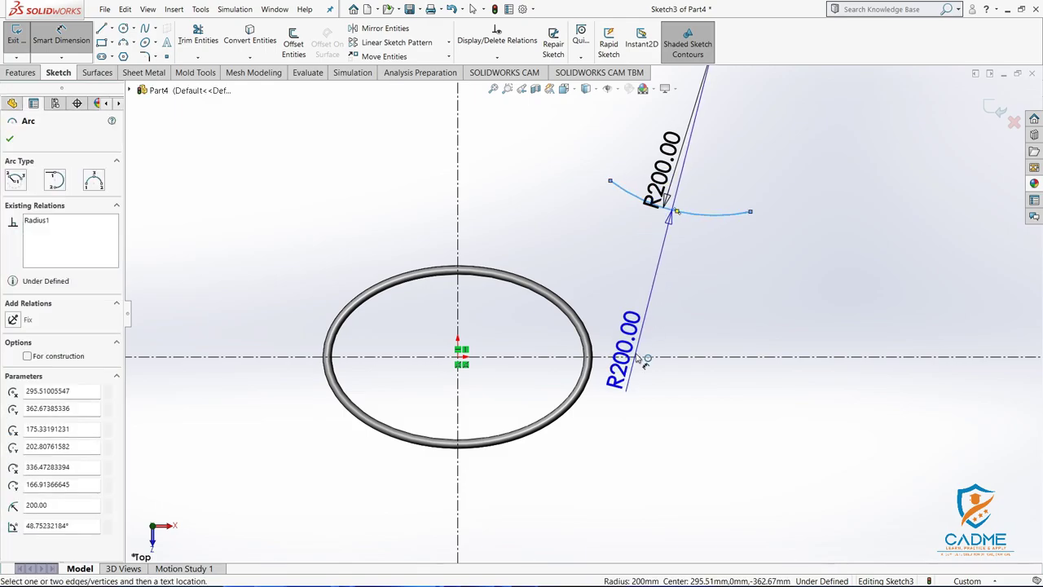
pyautogui.press('Escape')
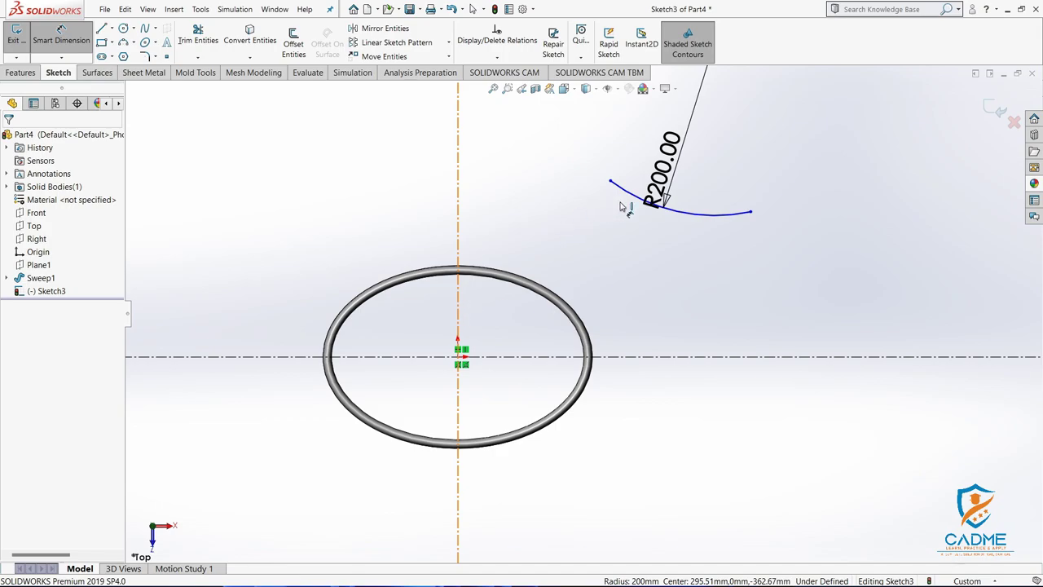
# Dimension the arc's right end 250 mm horizontally and its left end 55 mm vertically
pyautogui.click(749, 212)
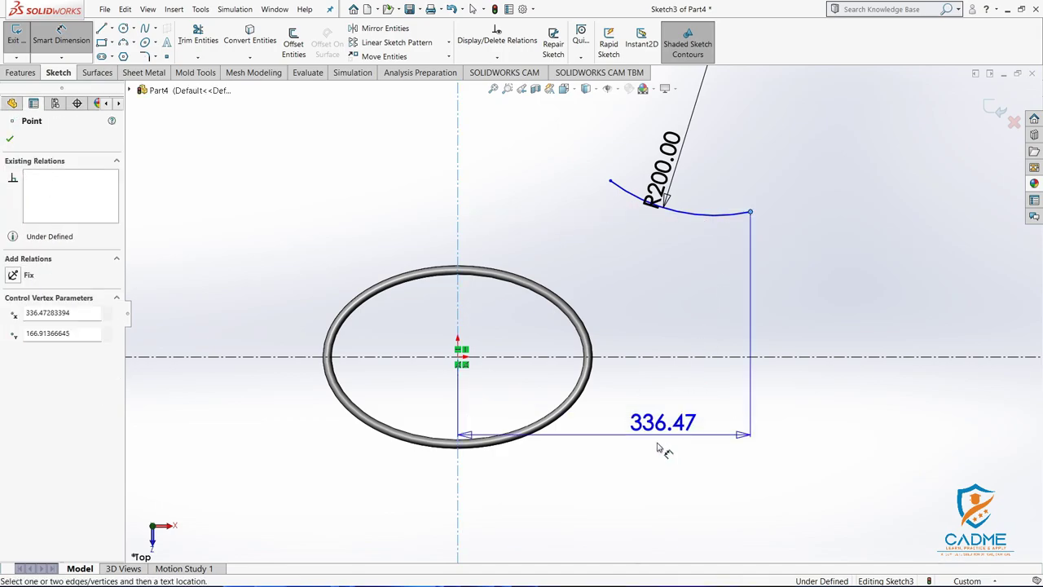
pyautogui.click(689, 509)
pyautogui.write('250')
pyautogui.press('Return')
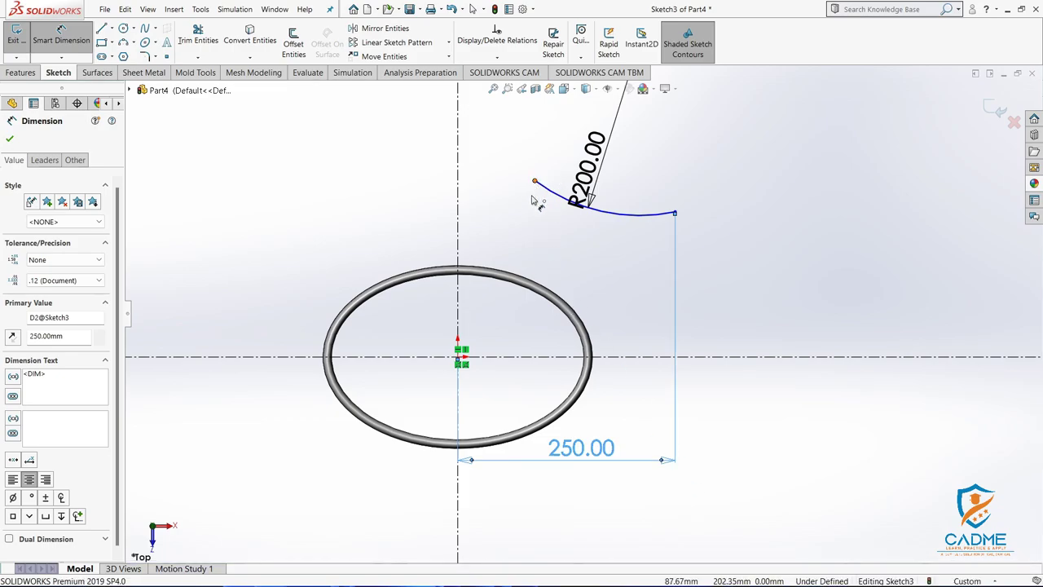
pyautogui.click(535, 181)
pyautogui.click(628, 306)
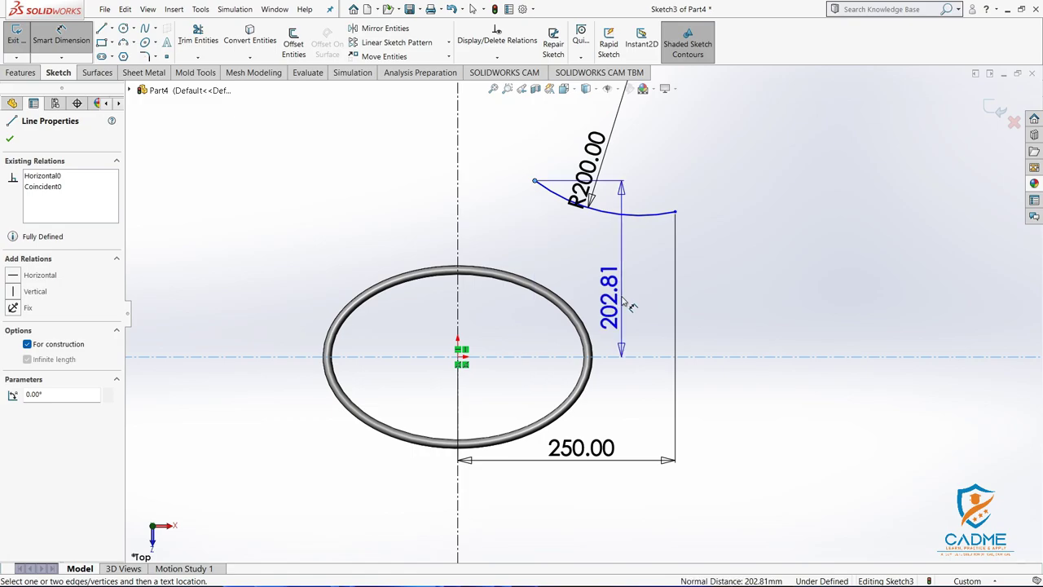
pyautogui.press('Escape')
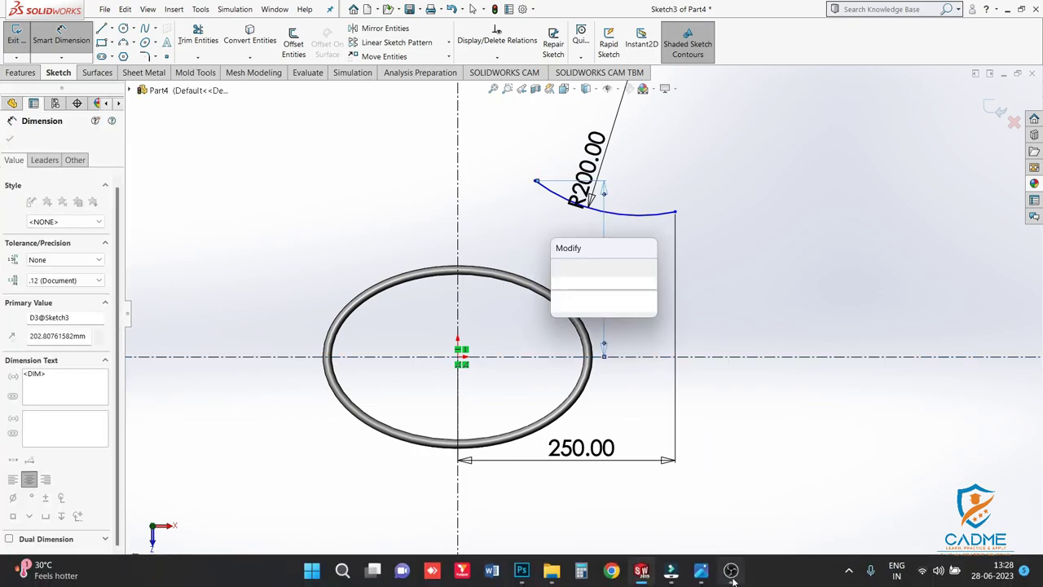
pyautogui.click(701, 577)
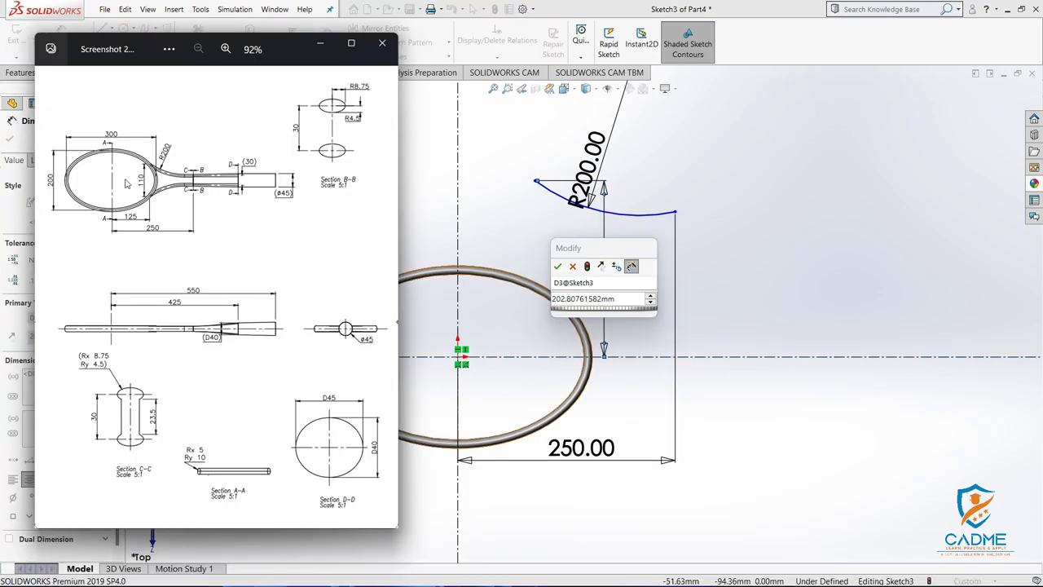
pyautogui.click(624, 299)
pyautogui.write('55')
pyautogui.press('Return')
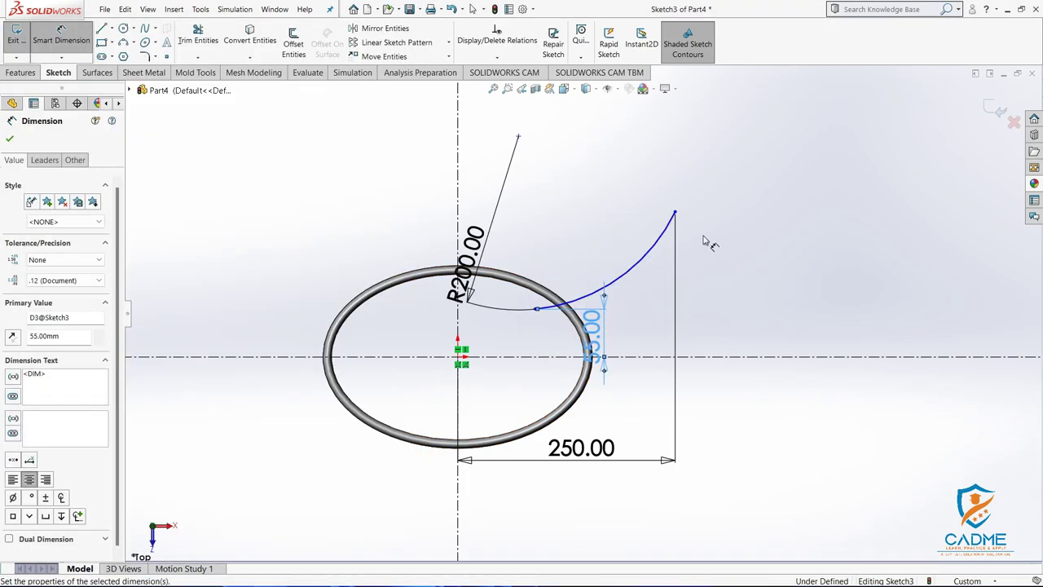
pyautogui.press('Escape')
# Drag the arc's right end lower, reposition the R200.00 and 55.00 labels, and recheck the reference drawing
pyautogui.moveTo(675, 213); pyautogui.dragTo(722, 304)
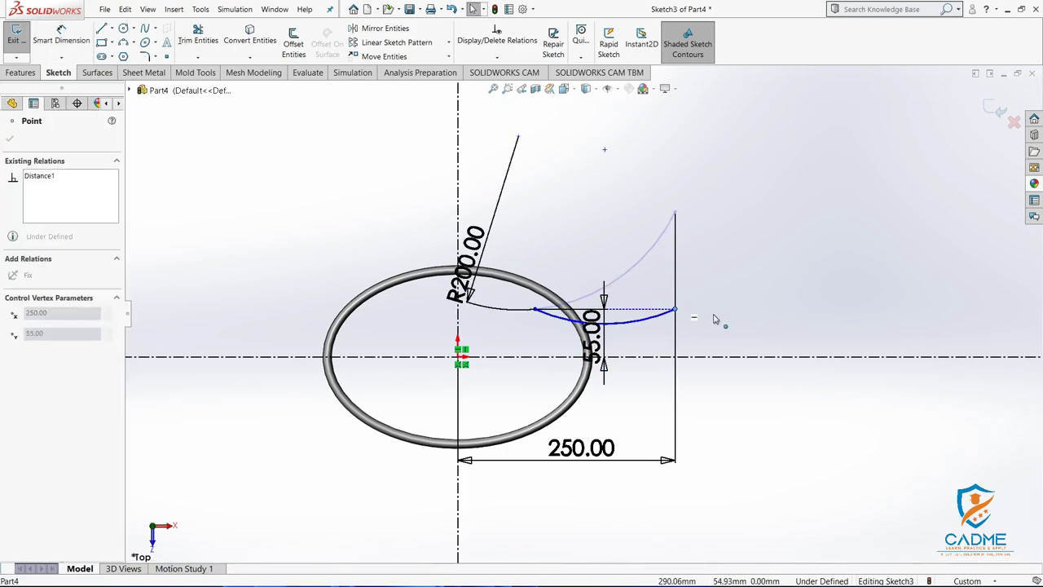
pyautogui.click(751, 319)
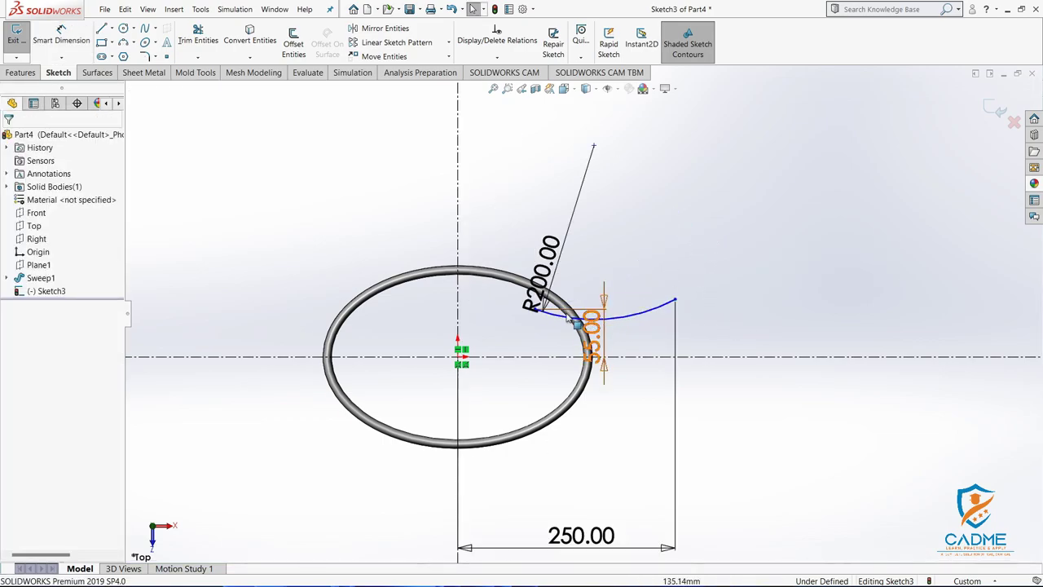
pyautogui.click(689, 320)
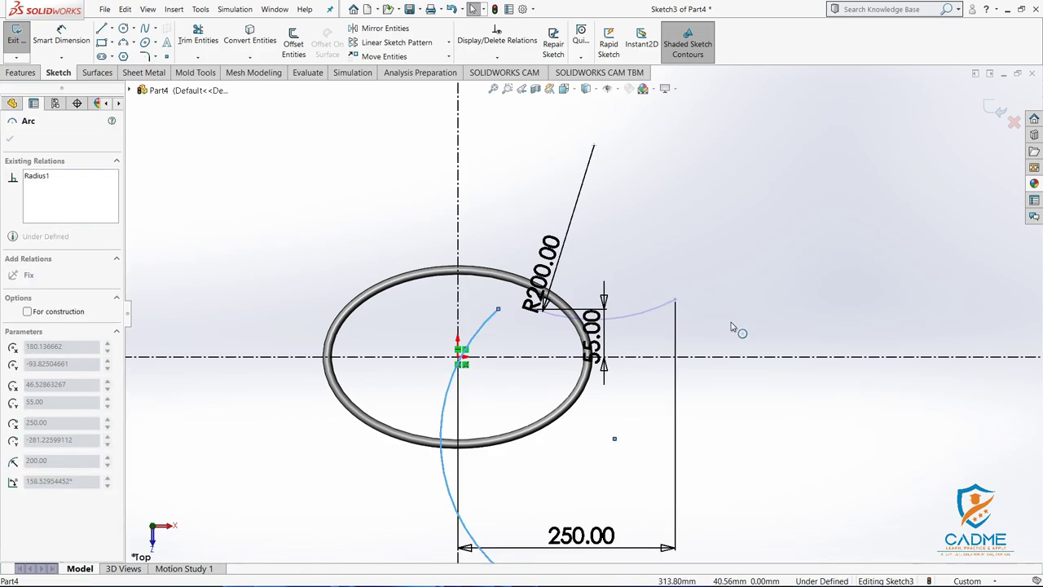
pyautogui.click(766, 360)
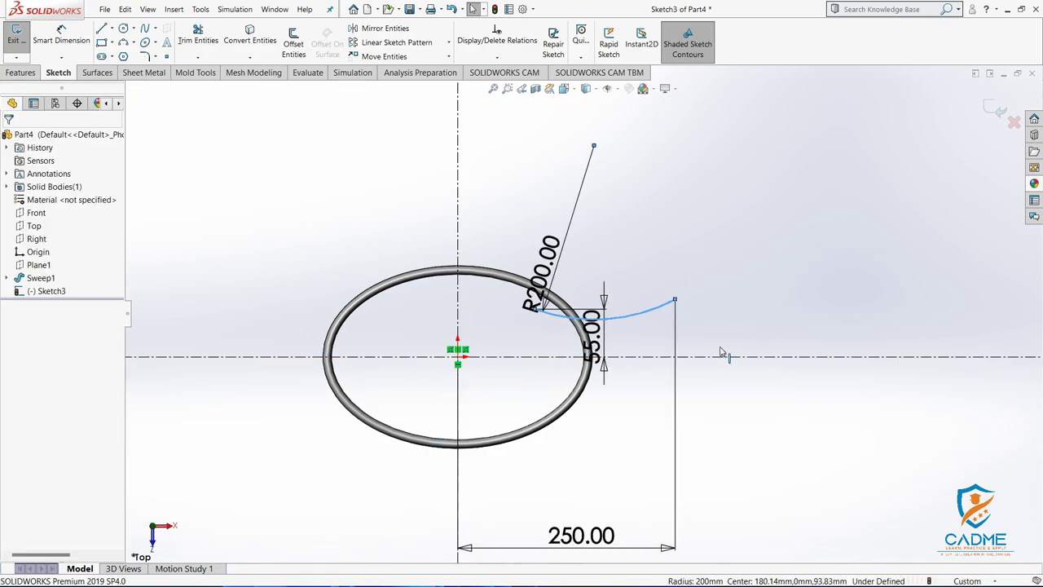
pyautogui.moveTo(562, 274); pyautogui.dragTo(615, 255)
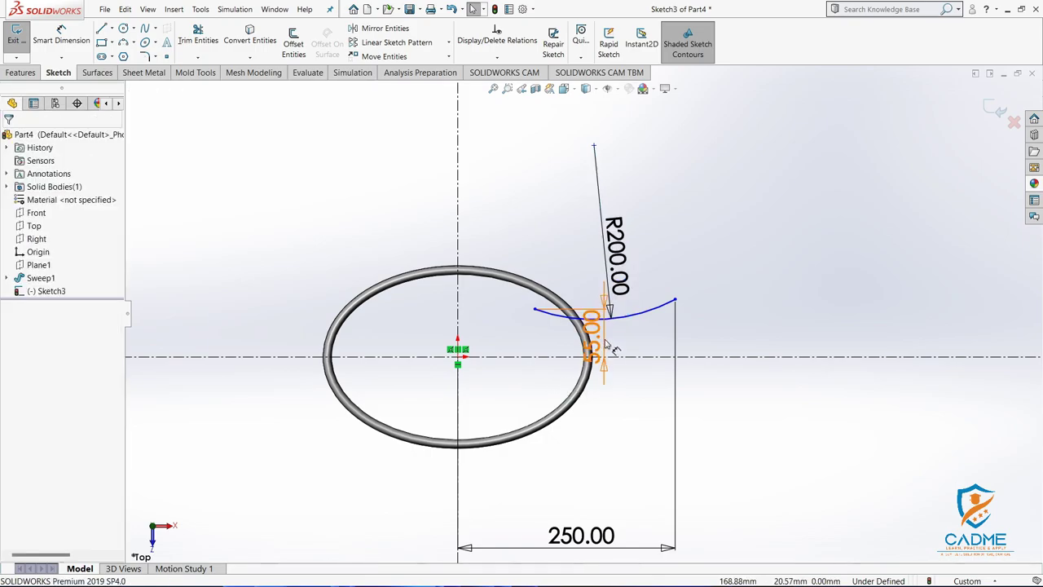
pyautogui.moveTo(592, 334); pyautogui.dragTo(511, 330)
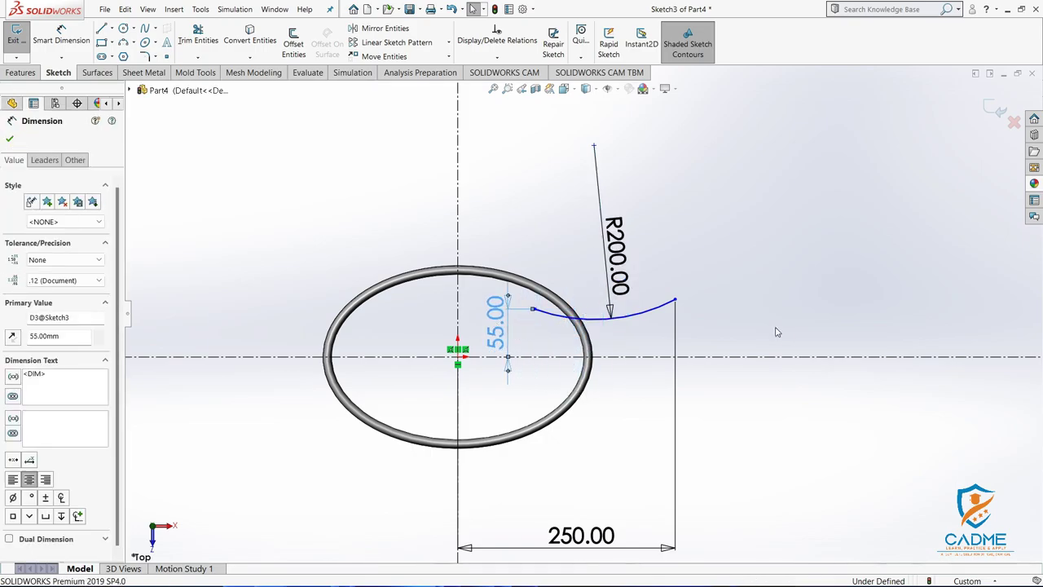
pyautogui.press('Escape')
pyautogui.click(700, 570)
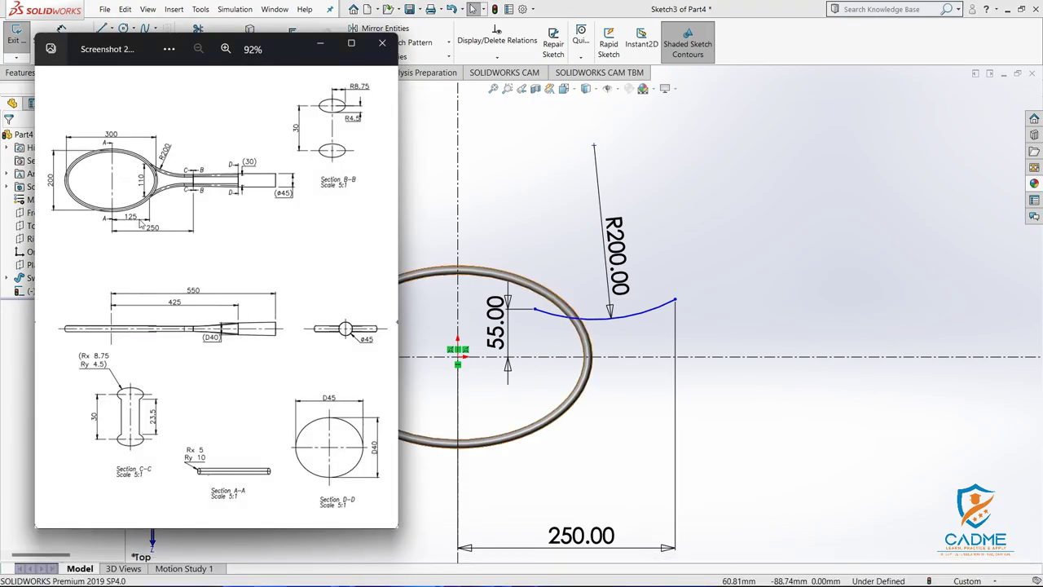
pyautogui.click(382, 42)
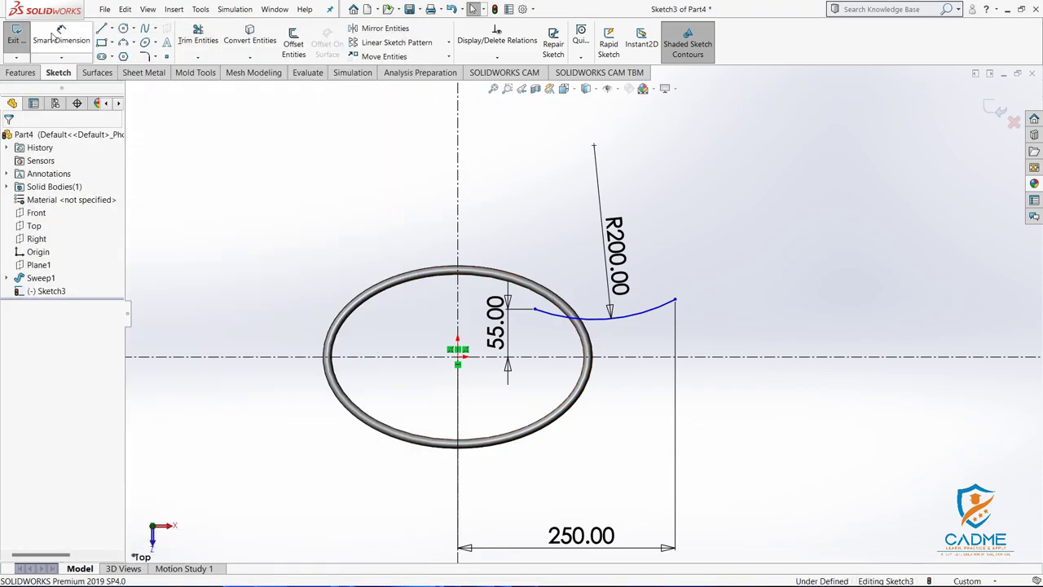
# Dimension the arc's left end 125 mm from the vertical centreline
pyautogui.click(458, 315)
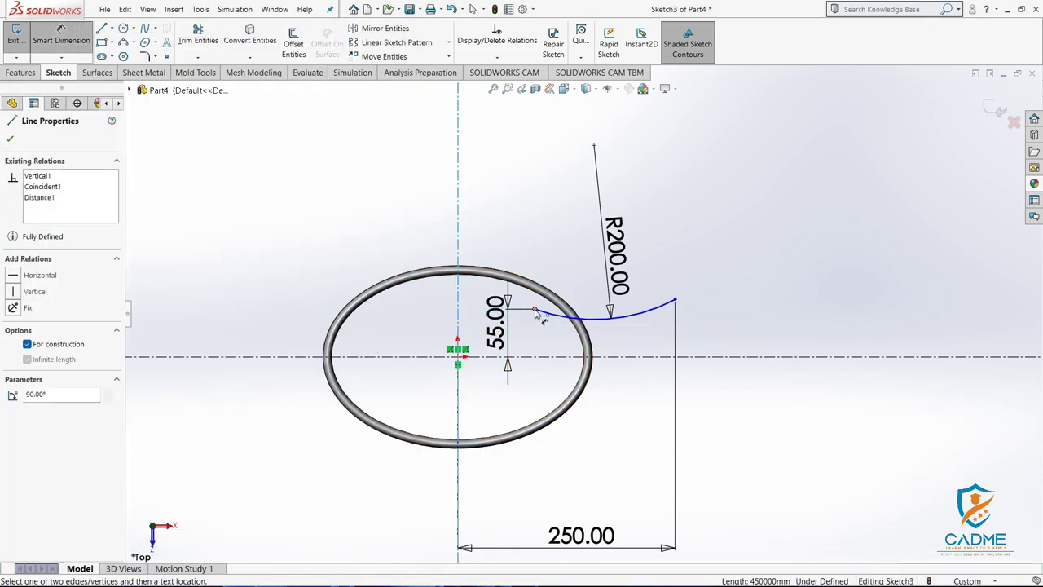
pyautogui.click(534, 310)
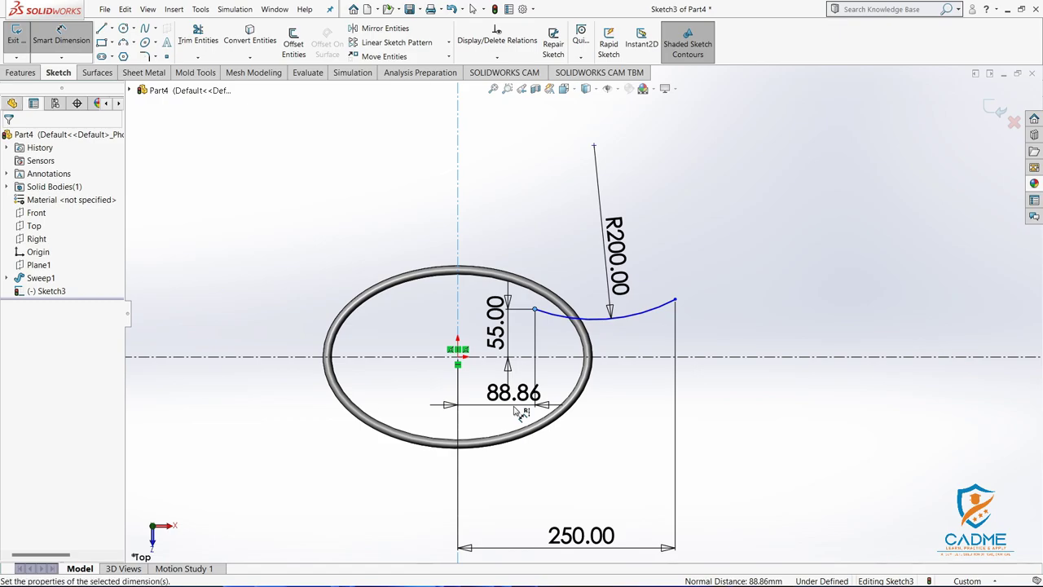
pyautogui.click(465, 391)
pyautogui.write('125')
pyautogui.press('Return')
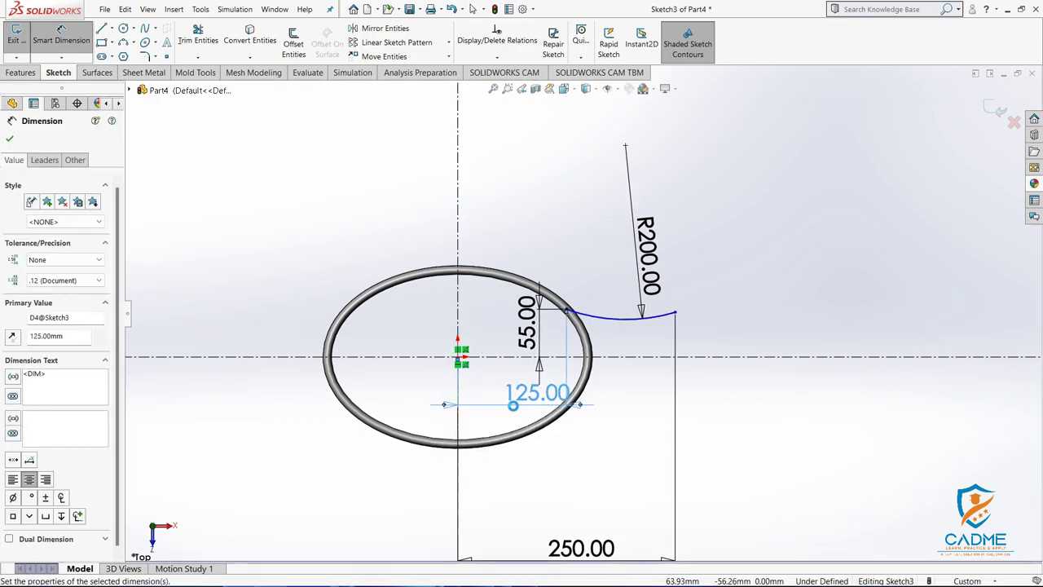
pyautogui.click(802, 320)
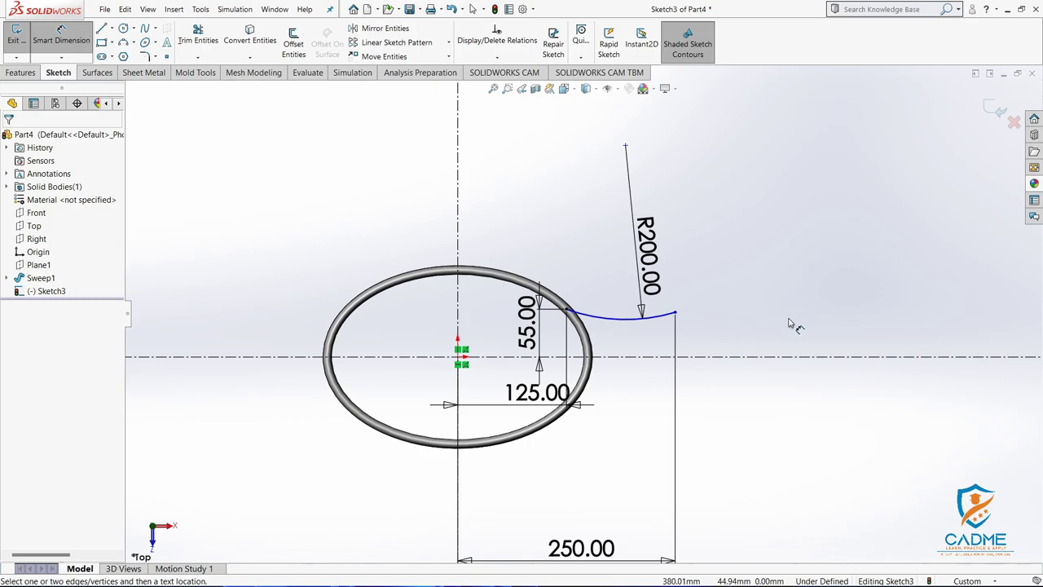
# Dimension the arc's right end 15 mm above the horizontal centreline, fully defining Sketch3
pyautogui.click(675, 313)
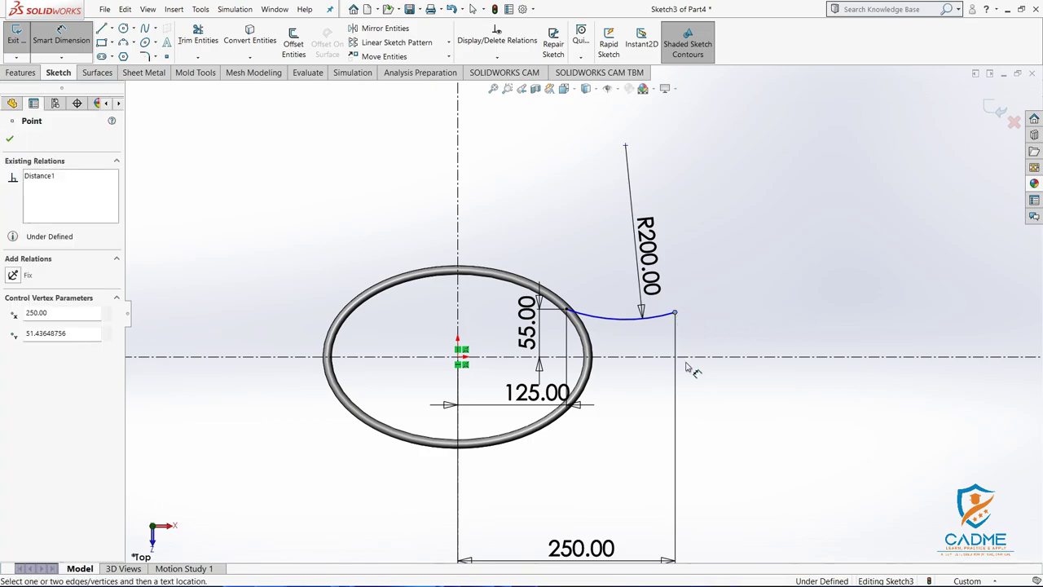
pyautogui.click(687, 358)
pyautogui.click(761, 340)
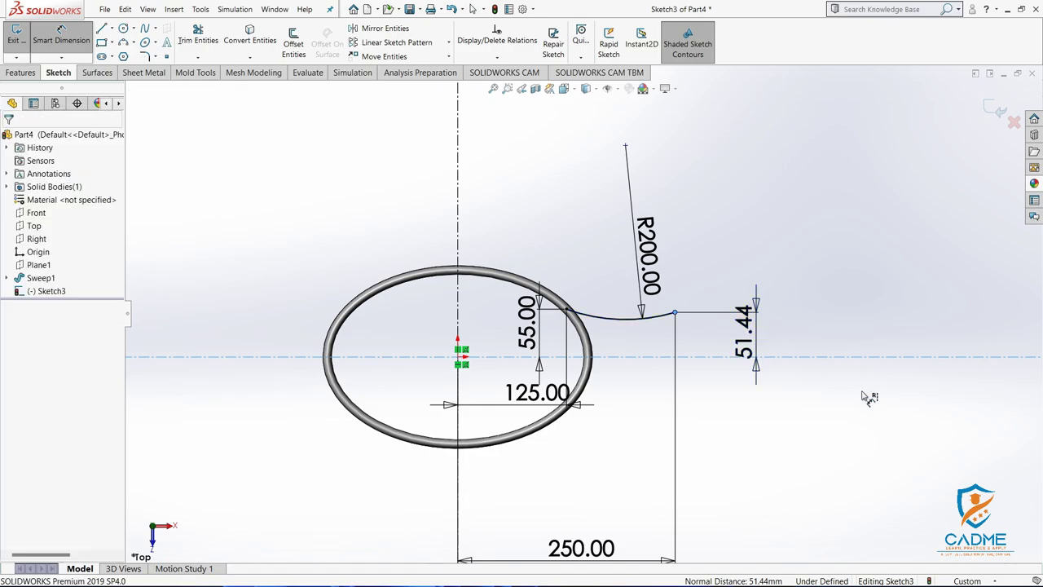
pyautogui.hotkey('alt', 'Tab')
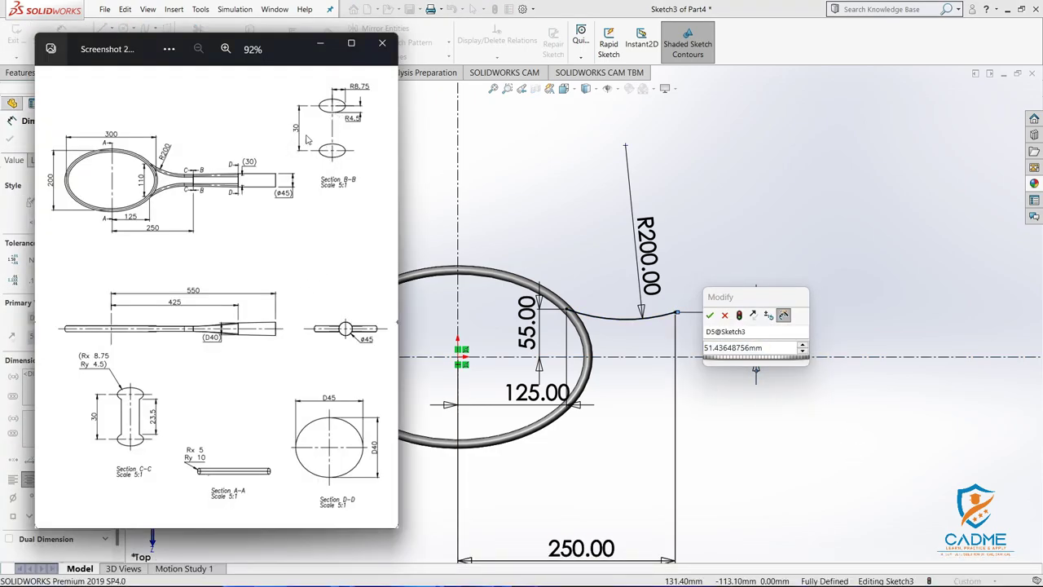
pyautogui.click(766, 358)
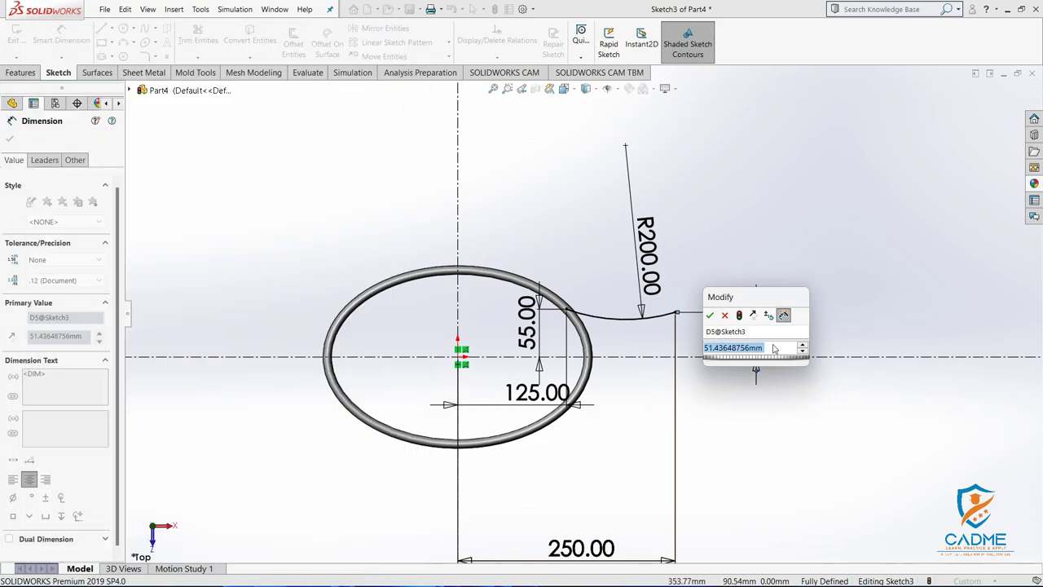
pyautogui.write('15')
pyautogui.press('Return')
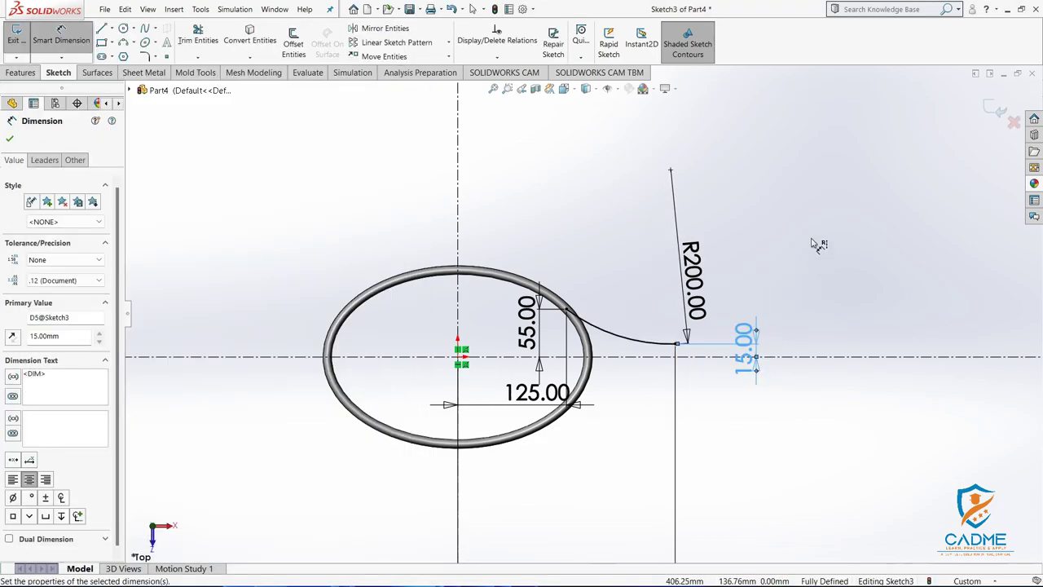
pyautogui.click(815, 245)
pyautogui.scroll(-2, 831, 269)
pyautogui.scroll(-1, 843, 280)
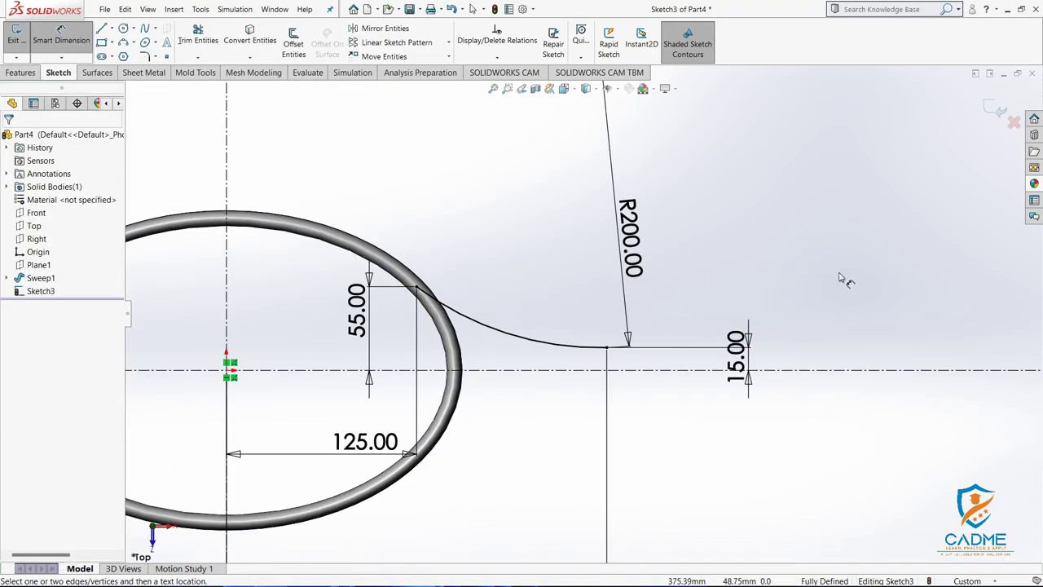
# Exit Sketch3, orbit to view the throat curve in 3D, and check the reference drawing
pyautogui.click(992, 112)
pyautogui.scroll(2, 676, 303)
pyautogui.moveTo(676, 303)
pyautogui.mouseDown(button='middle')
pyautogui.moveTo(593, 321)
pyautogui.moveTo(559, 380)
pyautogui.moveTo(615, 313)
pyautogui.mouseUp(button='middle')
pyautogui.click(603, 304)
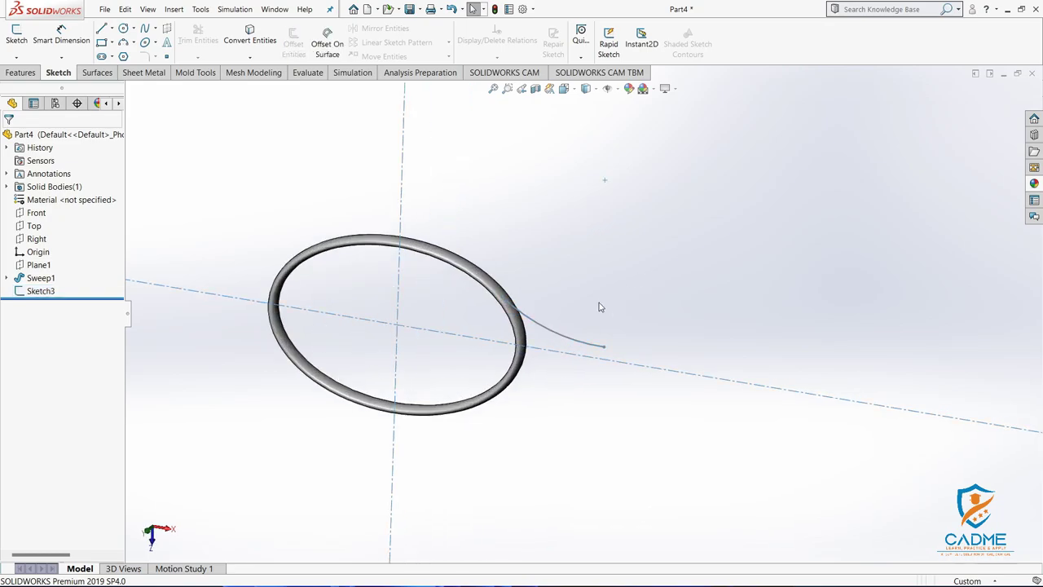
pyautogui.scroll(-2, 598, 302)
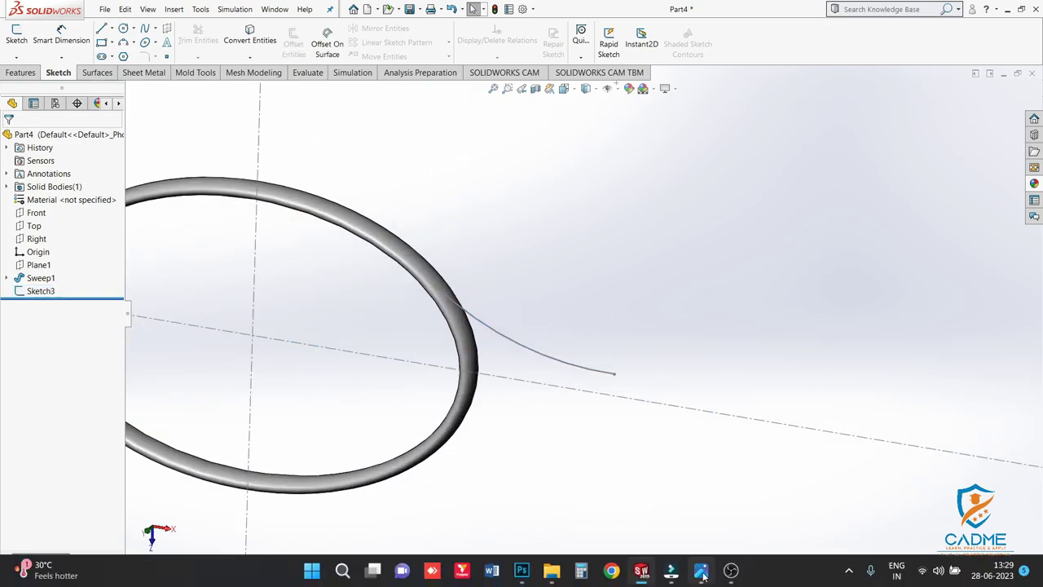
pyautogui.click(706, 577)
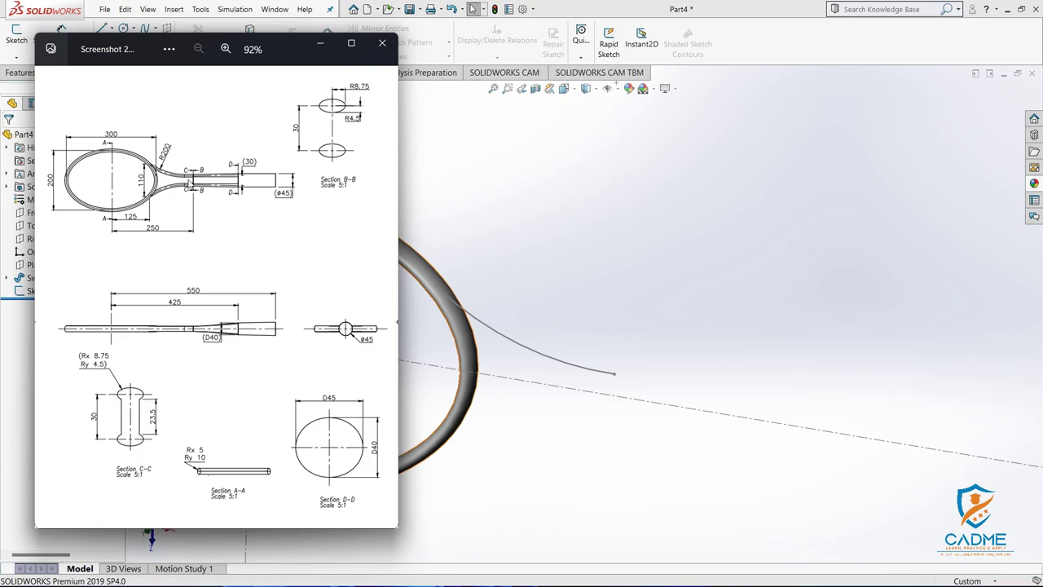
pyautogui.click(531, 146)
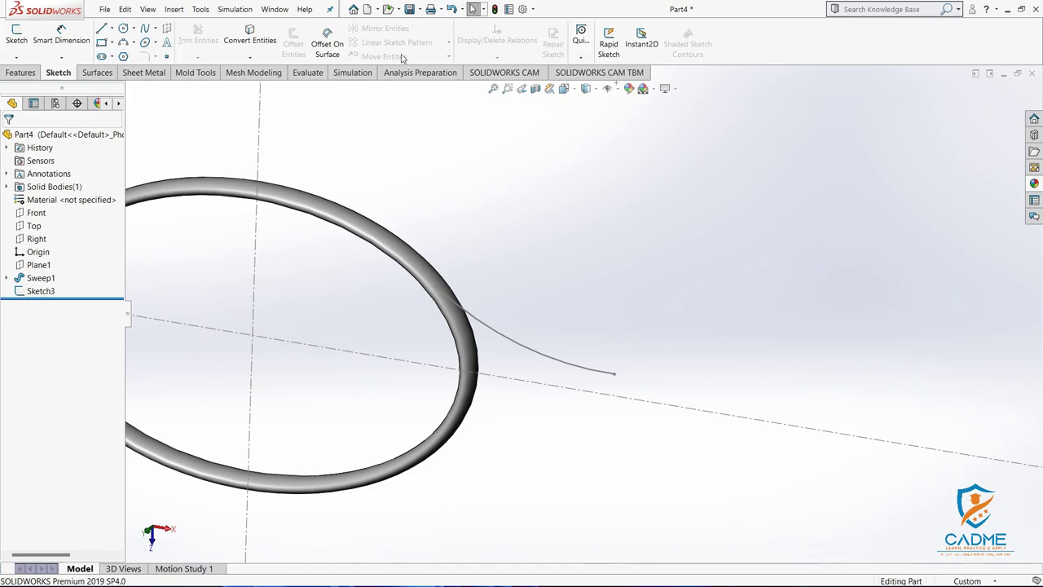
# Create Plane2 through the arc's end point, perpendicular to the throat arc
pyautogui.click(21, 71)
pyautogui.click(534, 39)
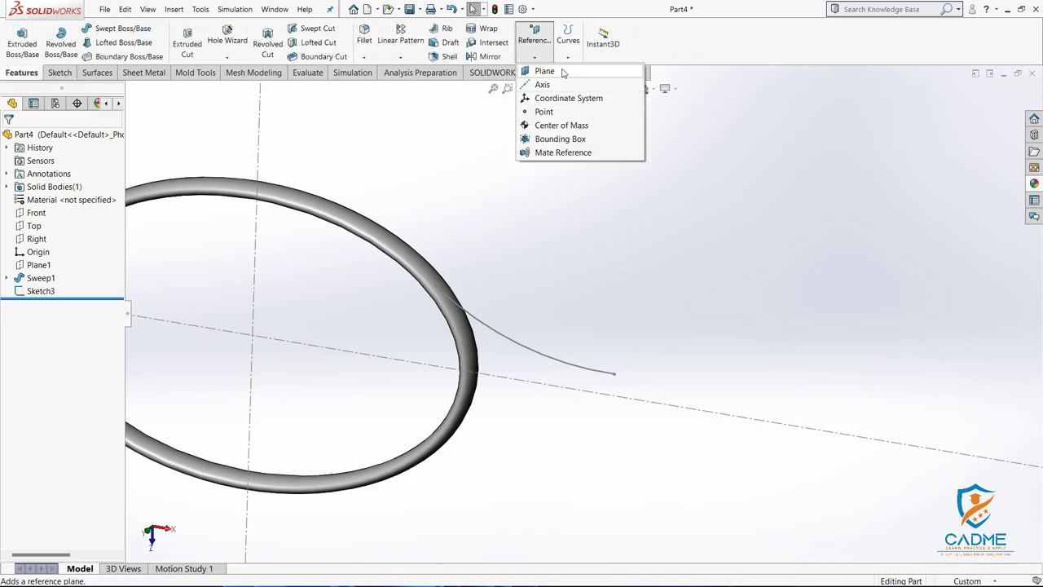
pyautogui.click(544, 71)
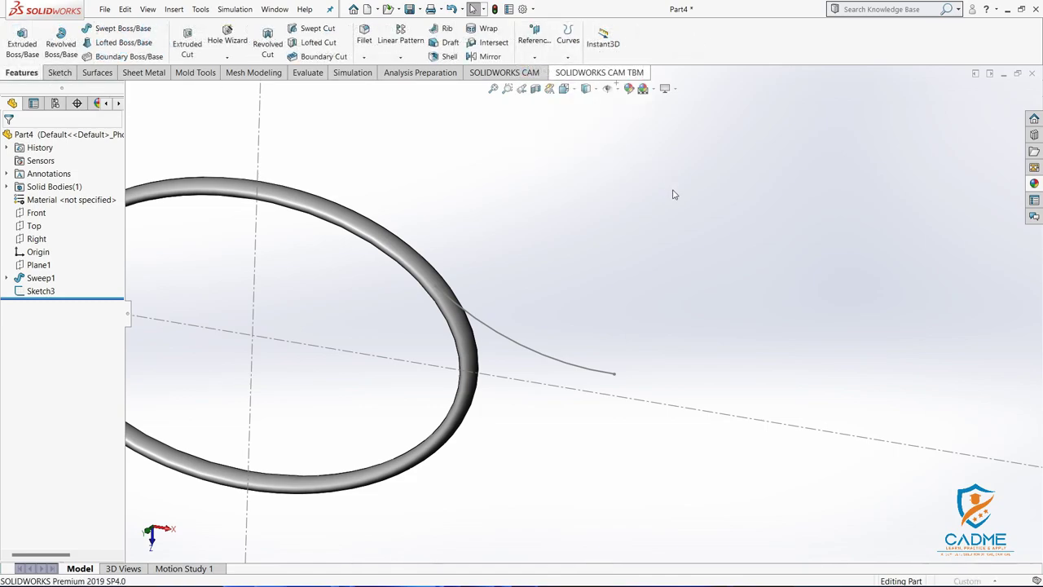
pyautogui.click(614, 375)
pyautogui.click(575, 365)
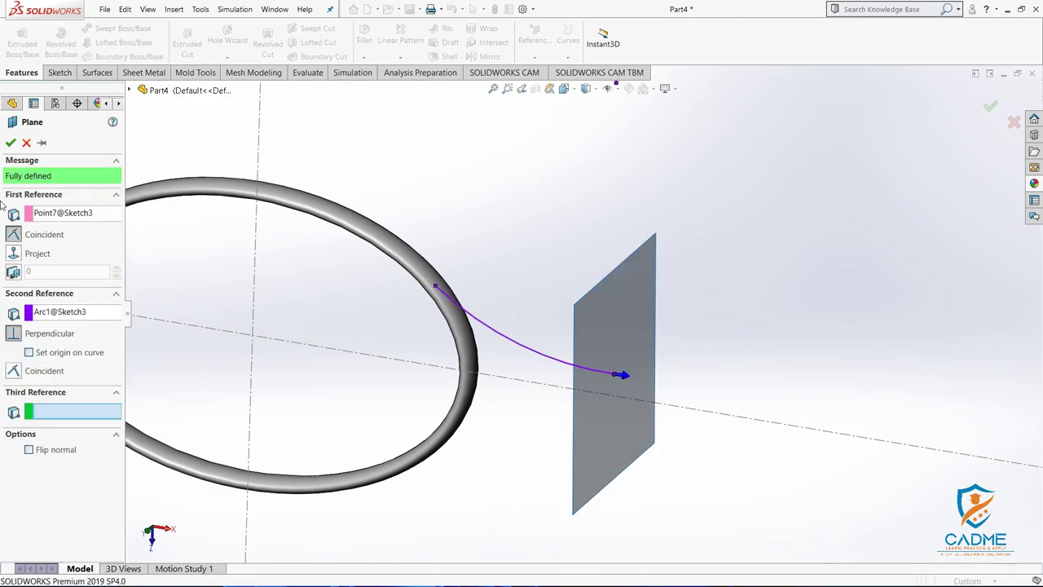
pyautogui.click(12, 142)
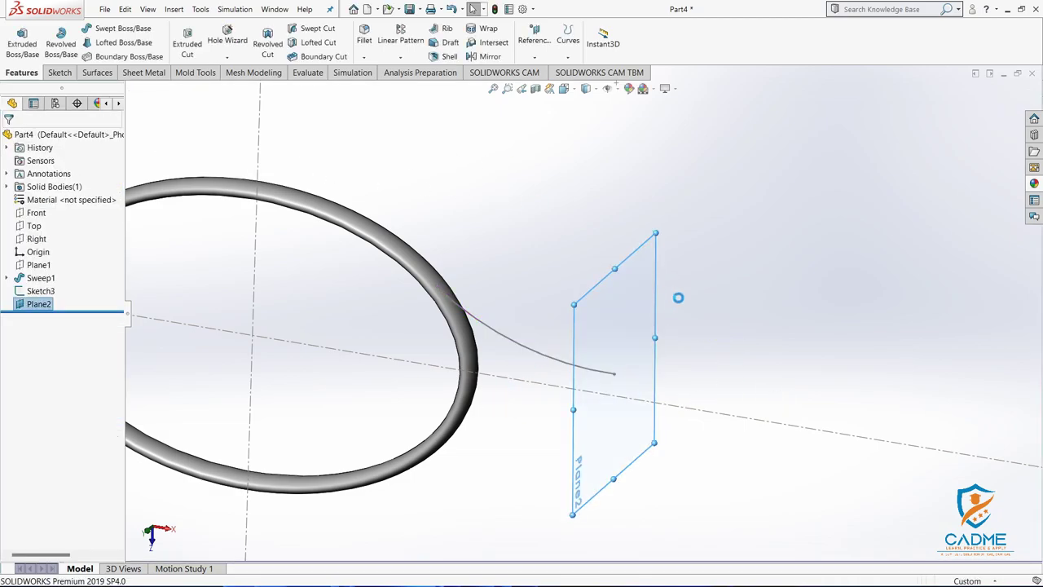
# Start a new Sketch4 on Plane2
pyautogui.click(642, 322)
pyautogui.click(681, 271)
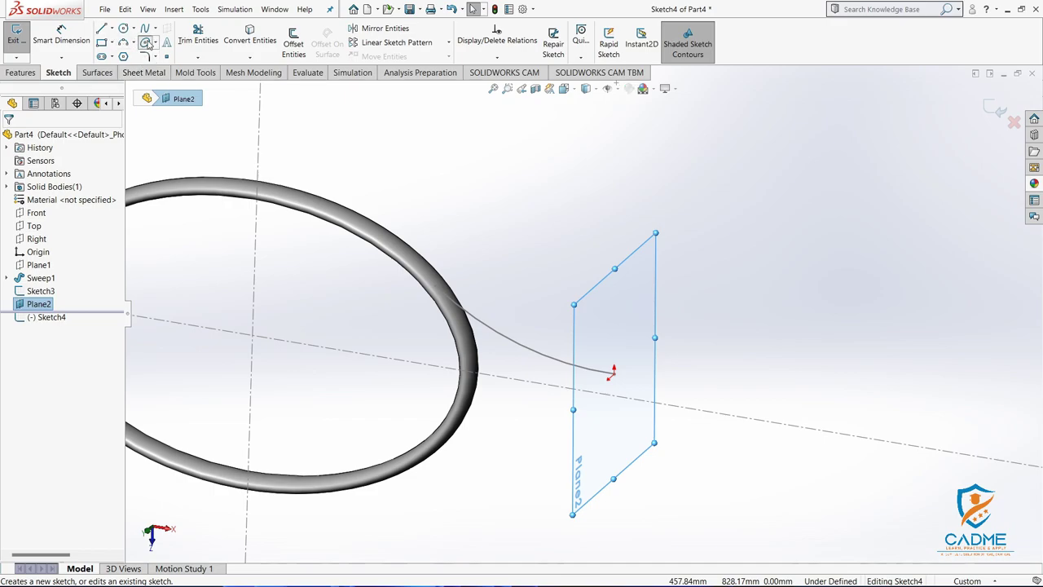
pyautogui.click(145, 42)
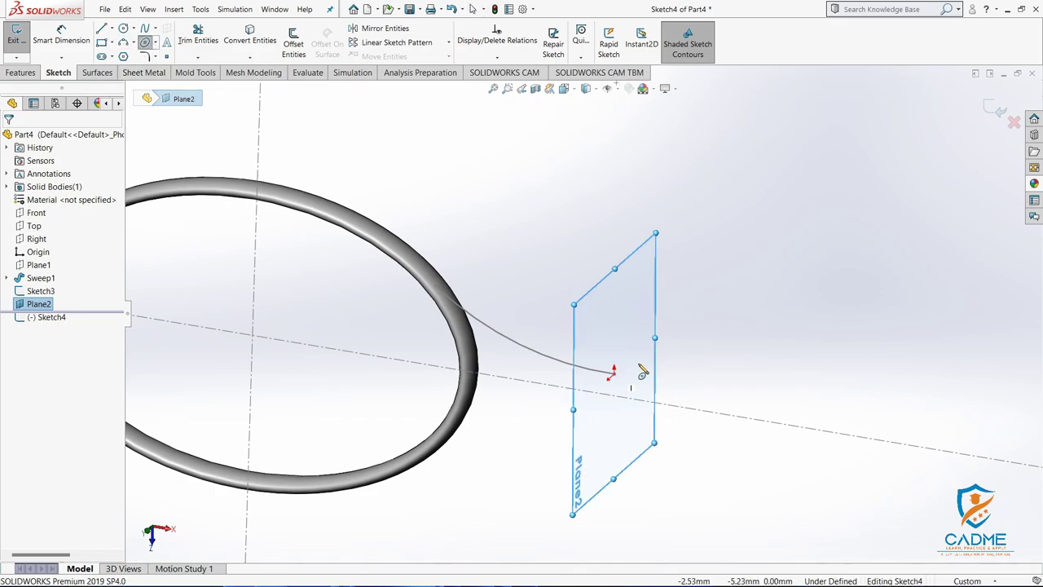
pyautogui.click(613, 371)
pyautogui.press('Escape')
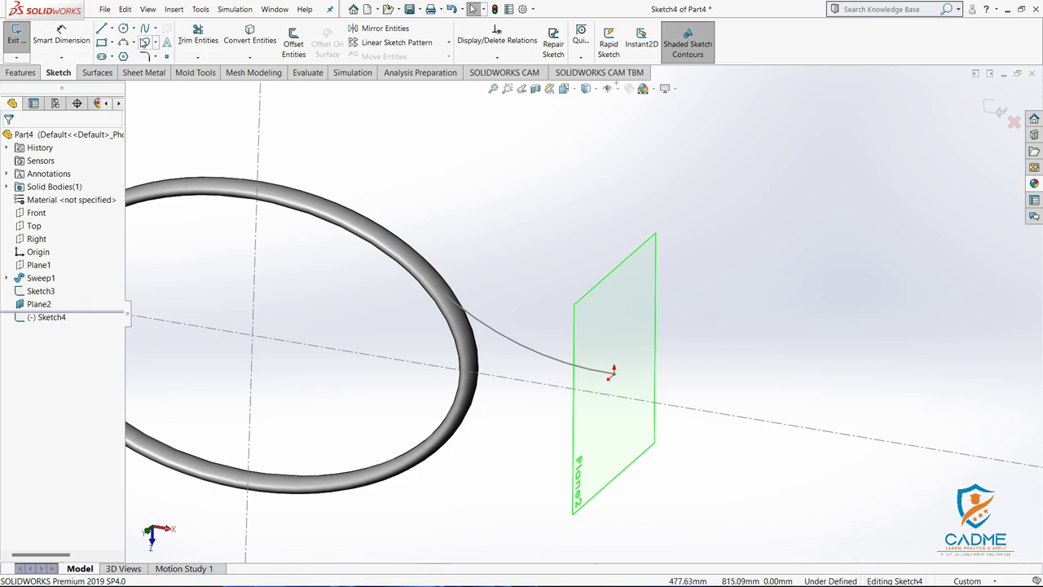
pyautogui.press('Return')
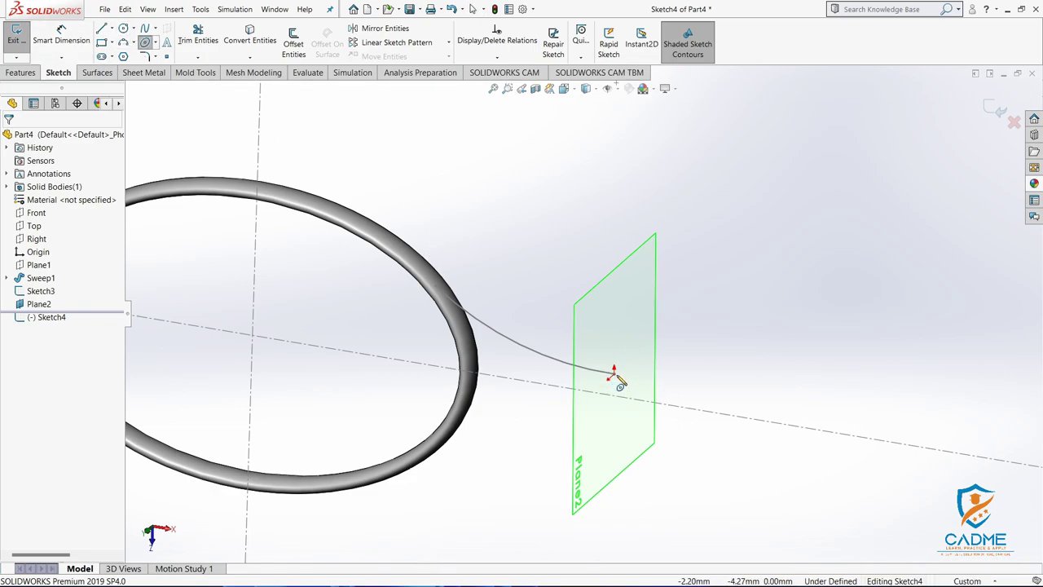
# Draw an ellipse centred on the throat arc's end point
pyautogui.click(635, 364)
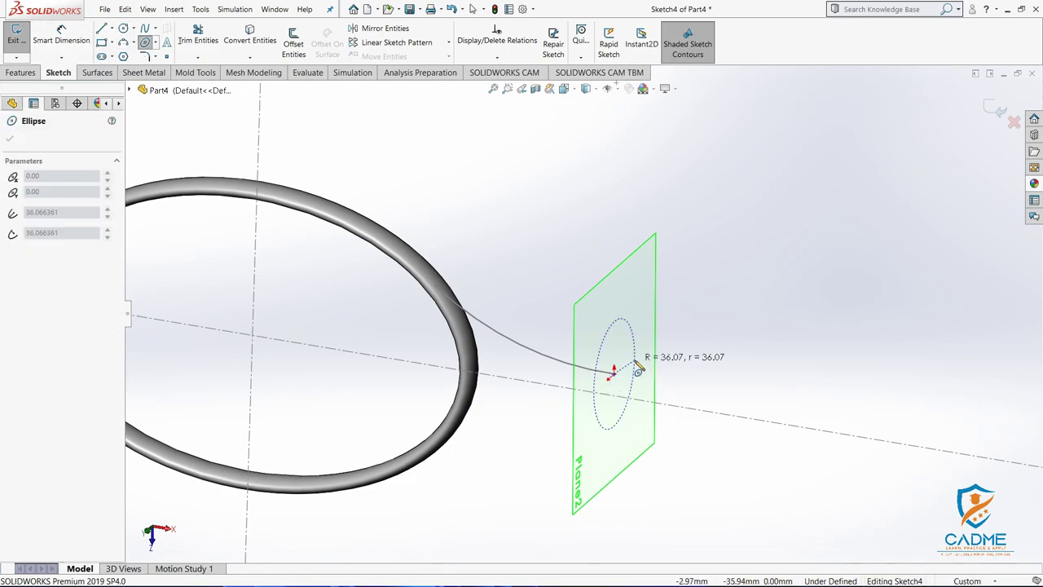
pyautogui.click(636, 356)
pyautogui.click(613, 357)
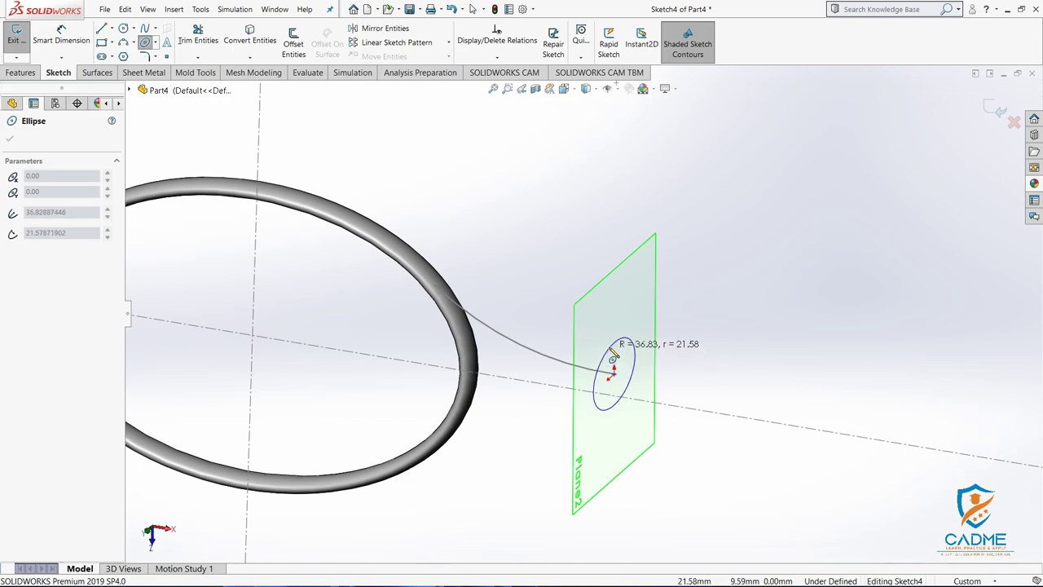
pyautogui.press('Escape')
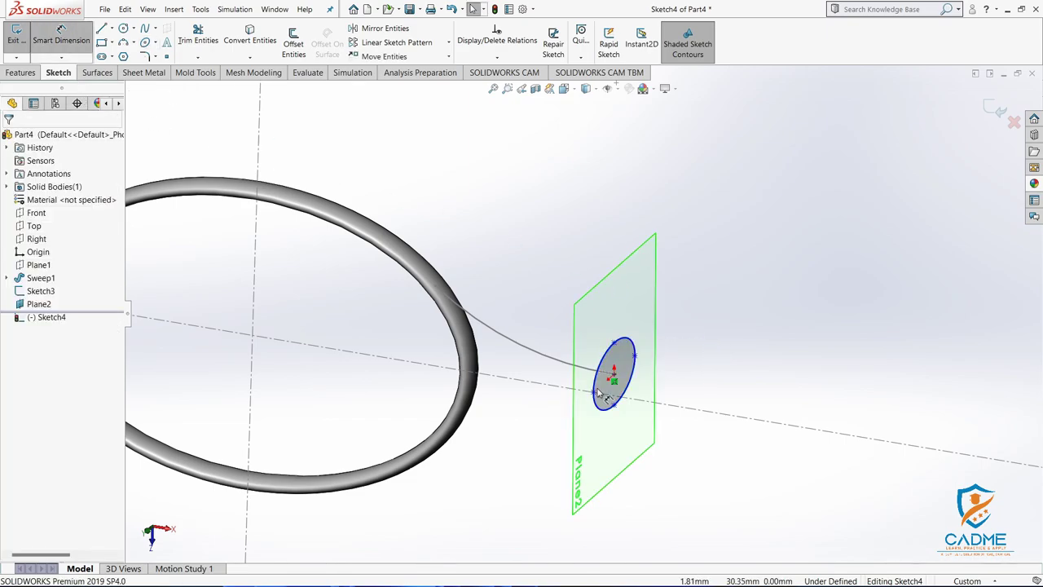
pyautogui.click(637, 357)
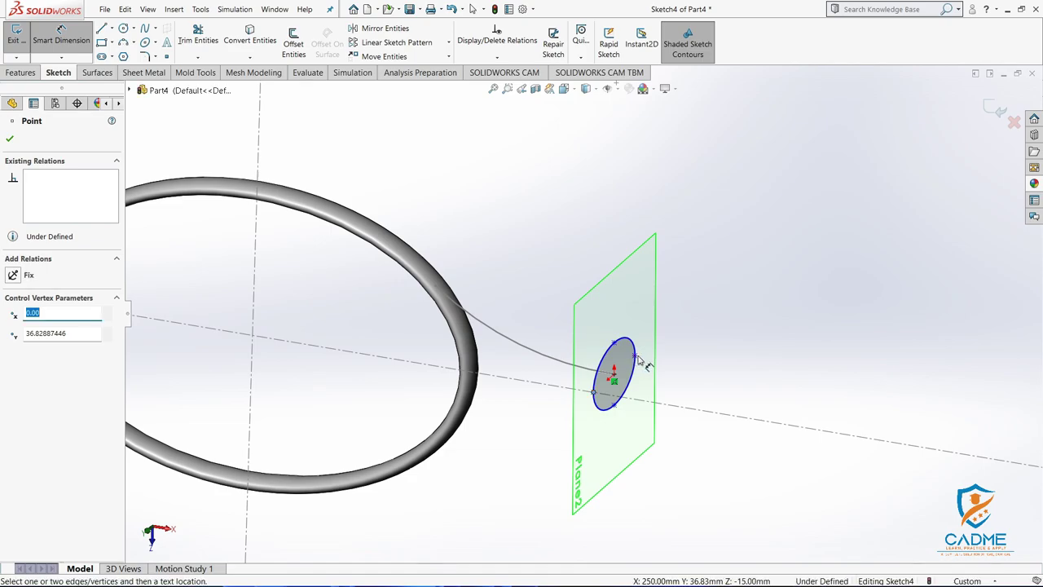
# Dimension the ellipse's major axis to 17.50 mm, entered as 8.75*2
pyautogui.click(636, 358)
pyautogui.click(633, 163)
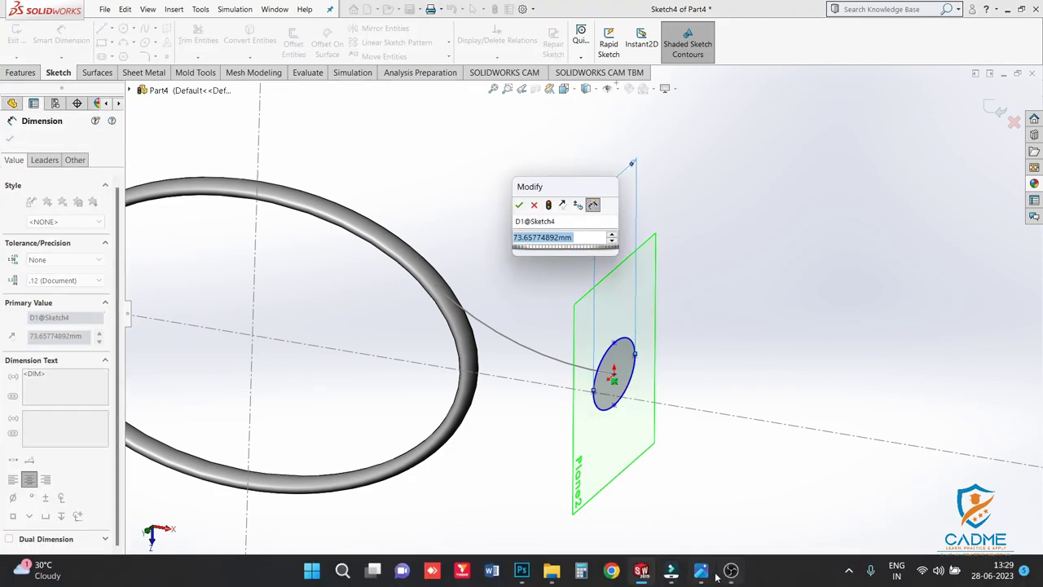
pyautogui.click(705, 574)
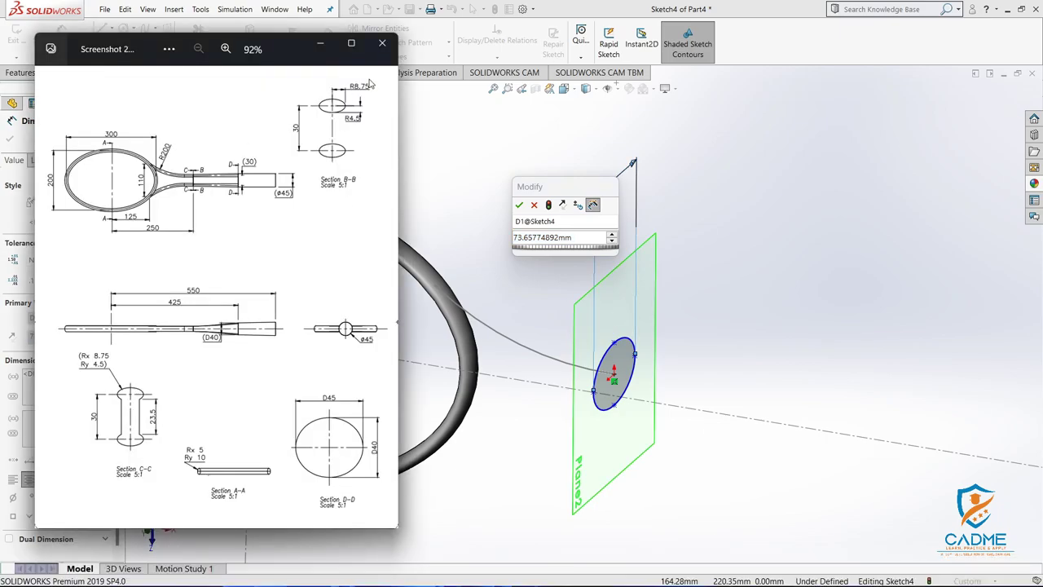
pyautogui.click(664, 235)
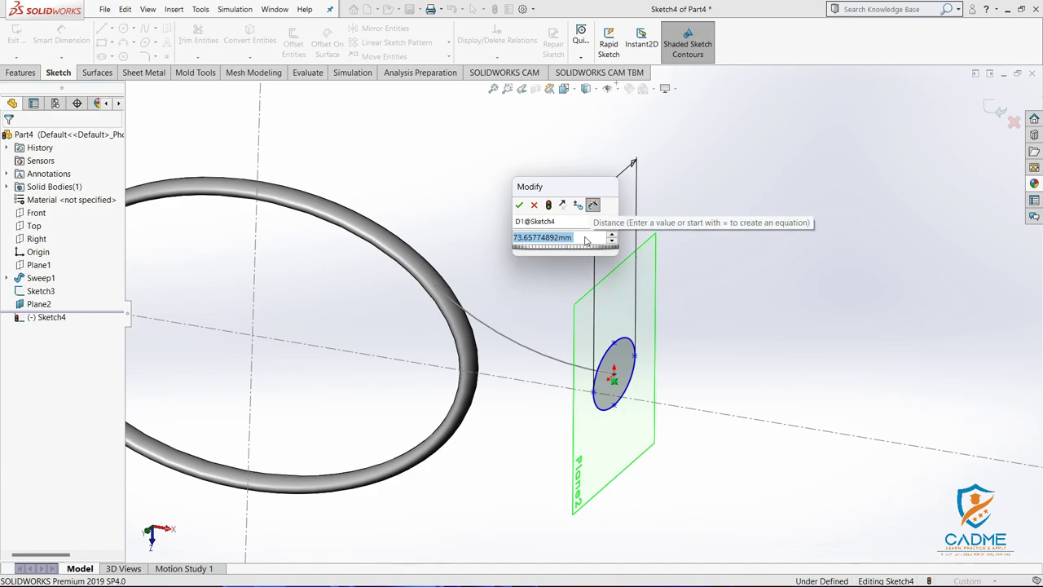
pyautogui.write('8.75')
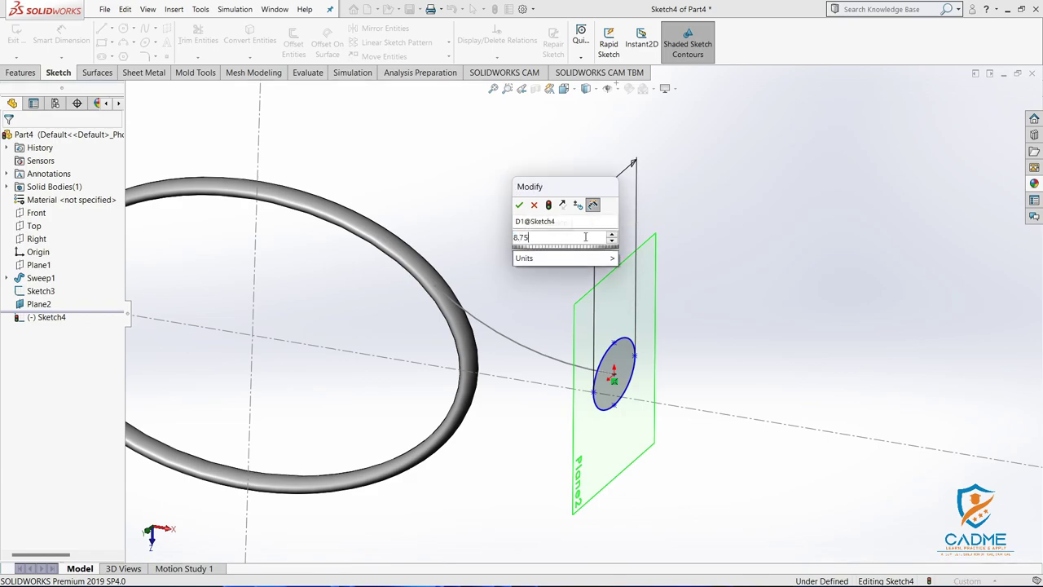
pyautogui.write('*')
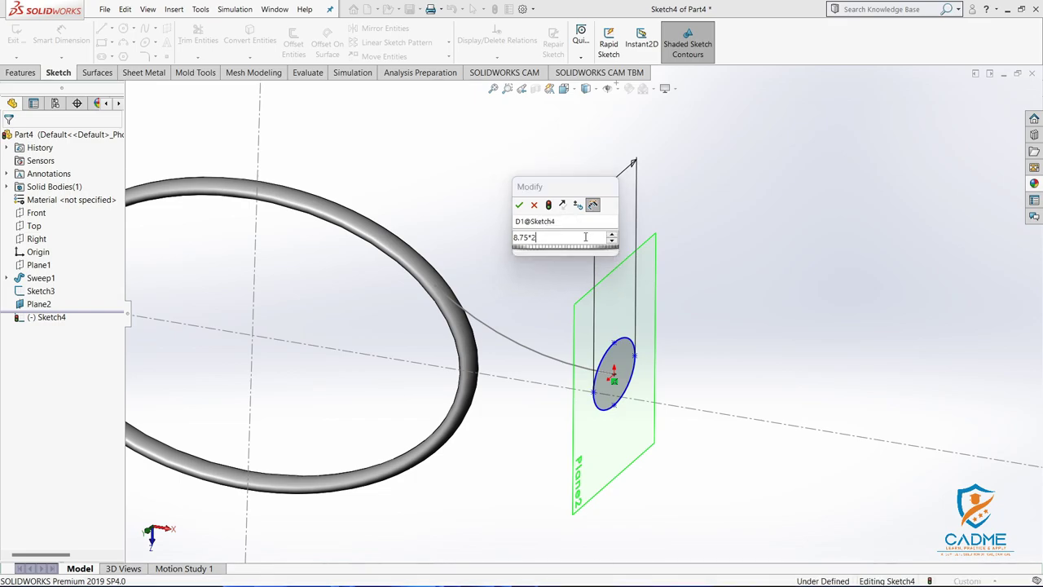
pyautogui.press('Escape')
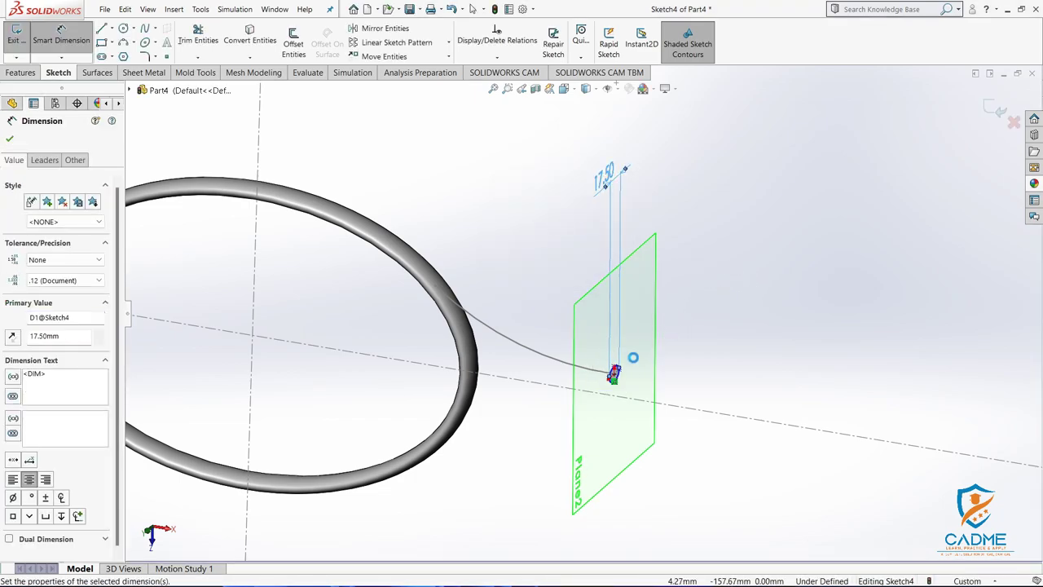
# Begin a width dimension across the ellipse's minor axis
pyautogui.scroll(-5, 624, 385)
pyautogui.scroll(-1, 593, 359)
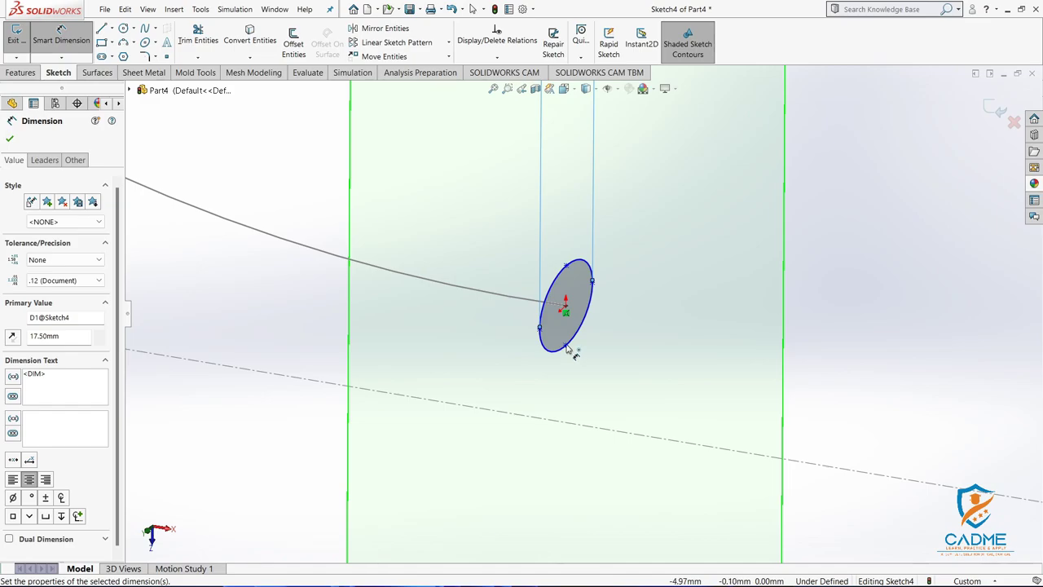
pyautogui.click(565, 346)
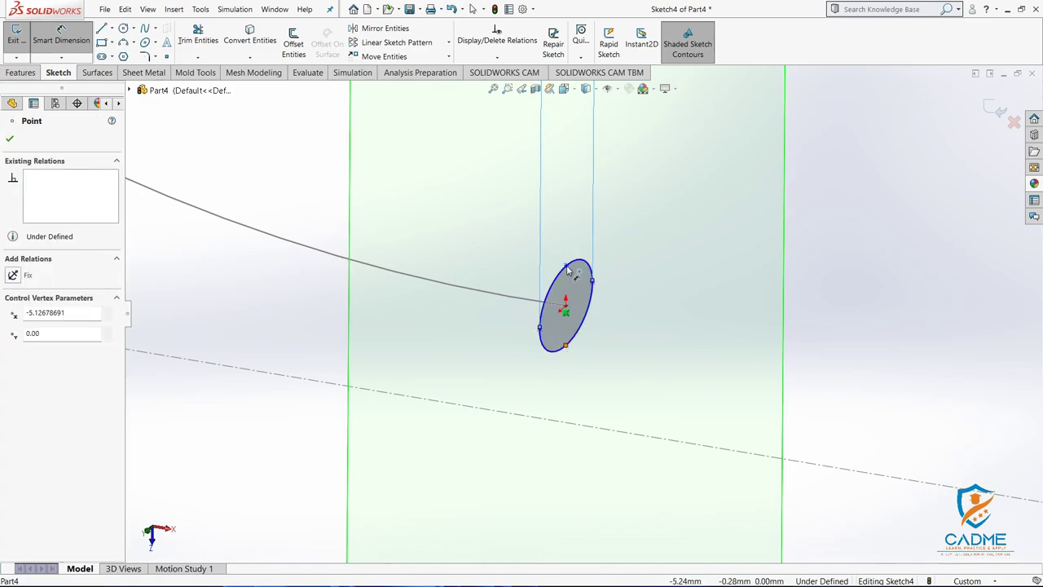
pyautogui.click(568, 269)
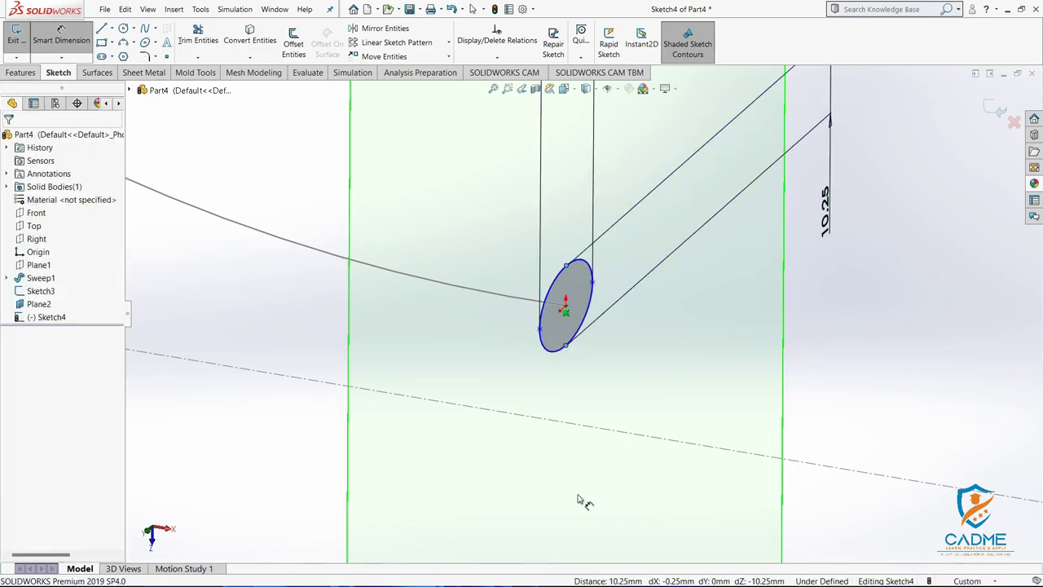
pyautogui.click(731, 570)
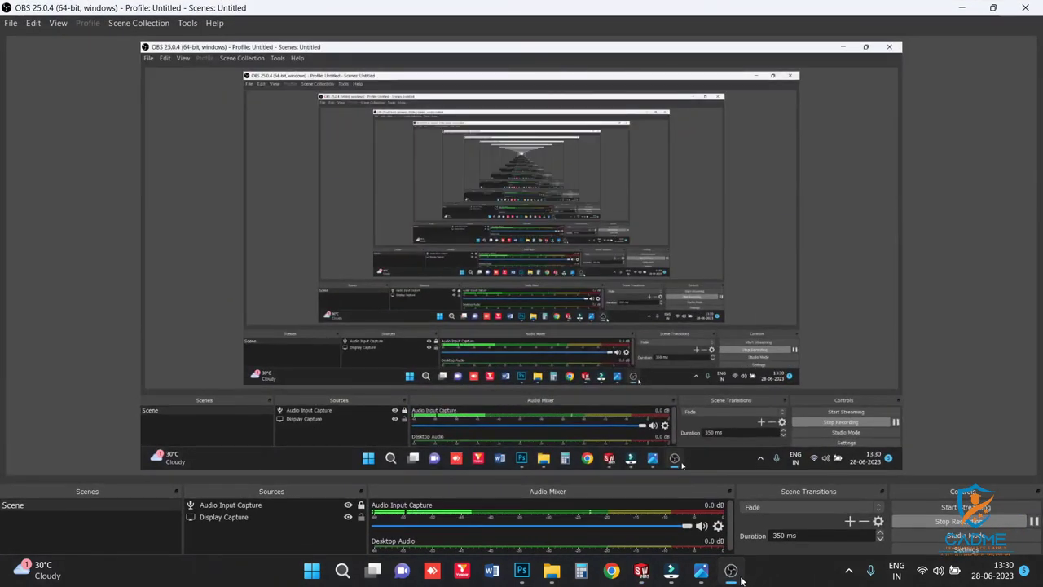
# Set the ellipse's minor axis dimension to 9 mm, entered as 4.5*2
pyautogui.click(741, 580)
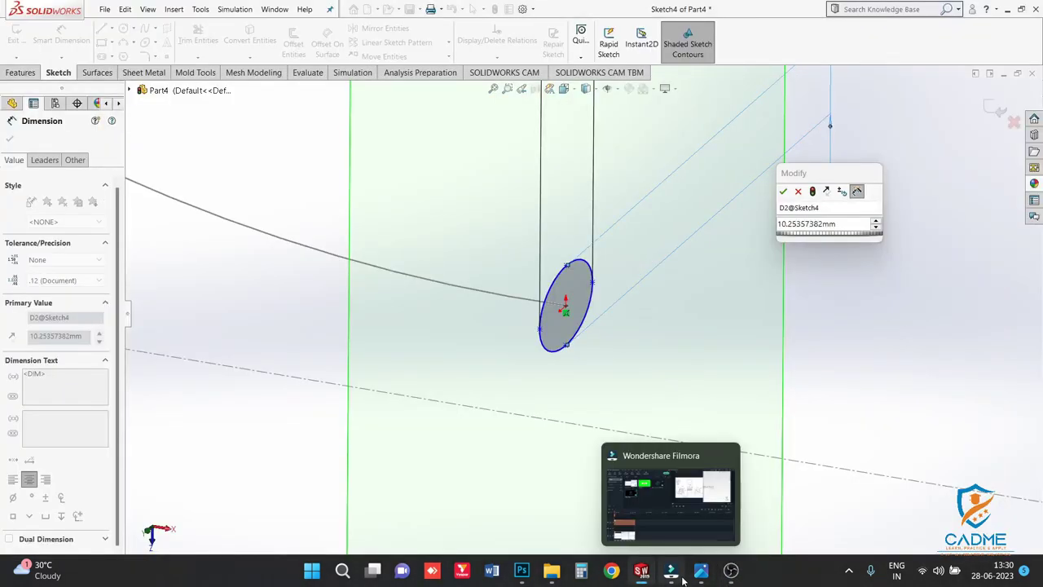
pyautogui.moveTo(641, 571)
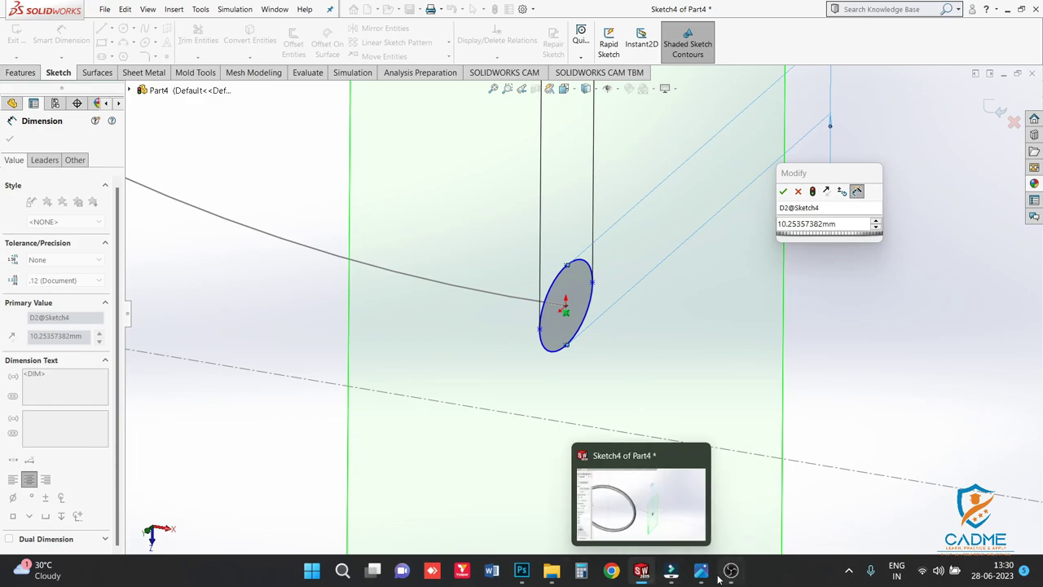
pyautogui.click(701, 570)
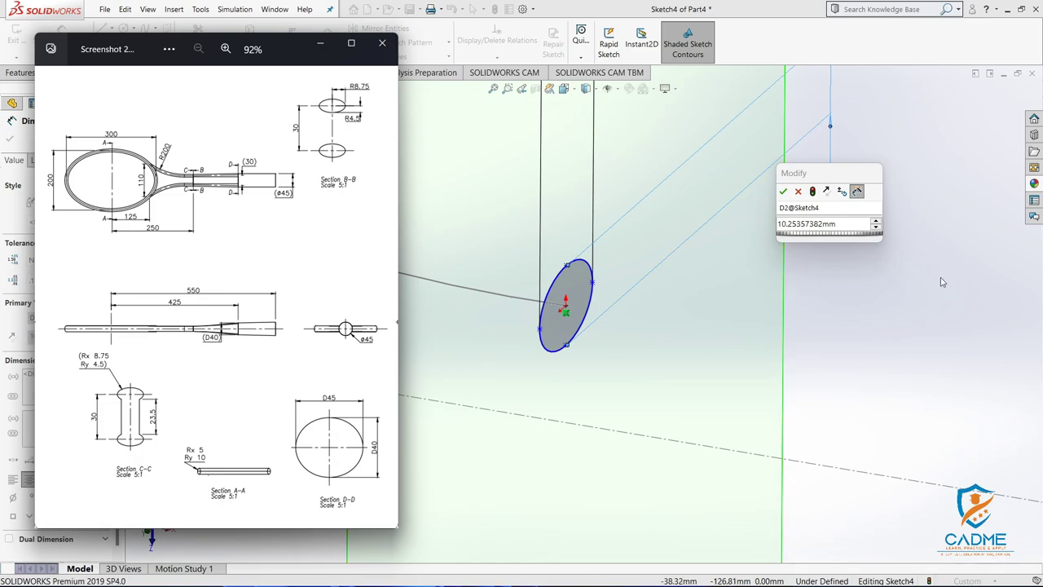
pyautogui.click(849, 225)
pyautogui.write('4.5*2')
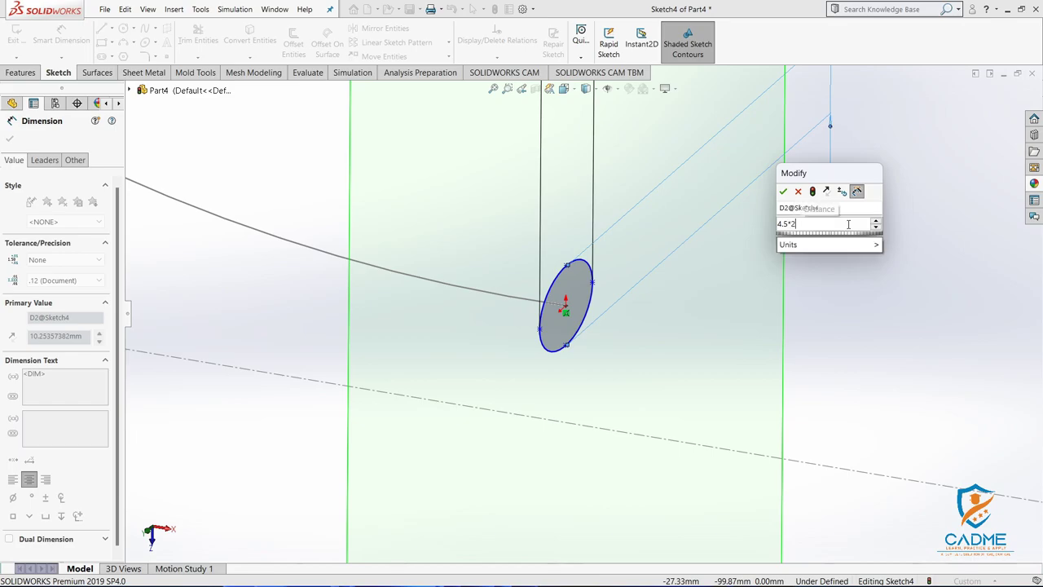
pyautogui.press('Return')
pyautogui.press('Escape')
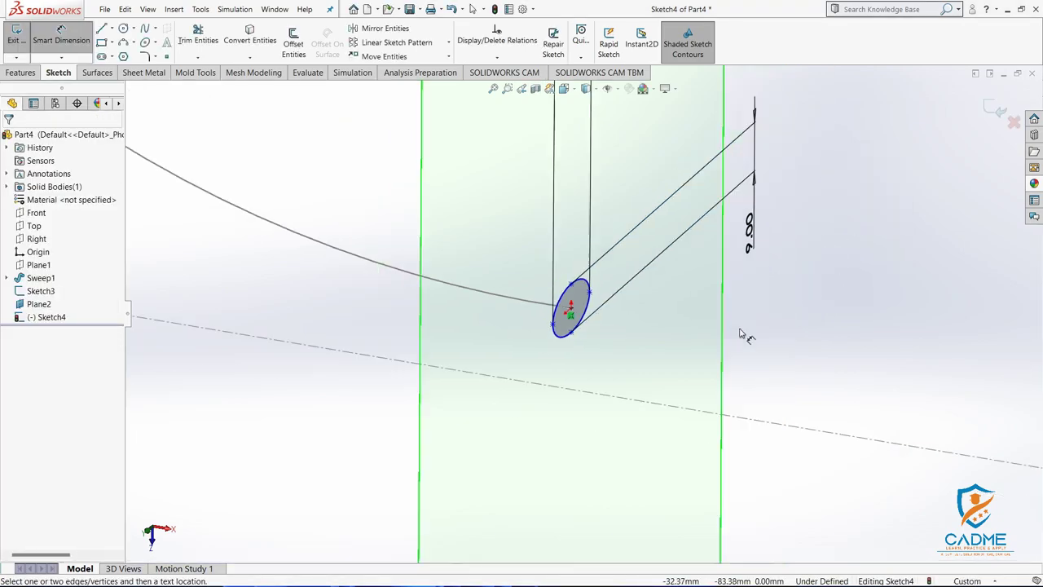
pyautogui.click(113, 29)
# Draw a vertical centerline from the ellipse centre to its top point and exit Sketch4
pyautogui.click(131, 56)
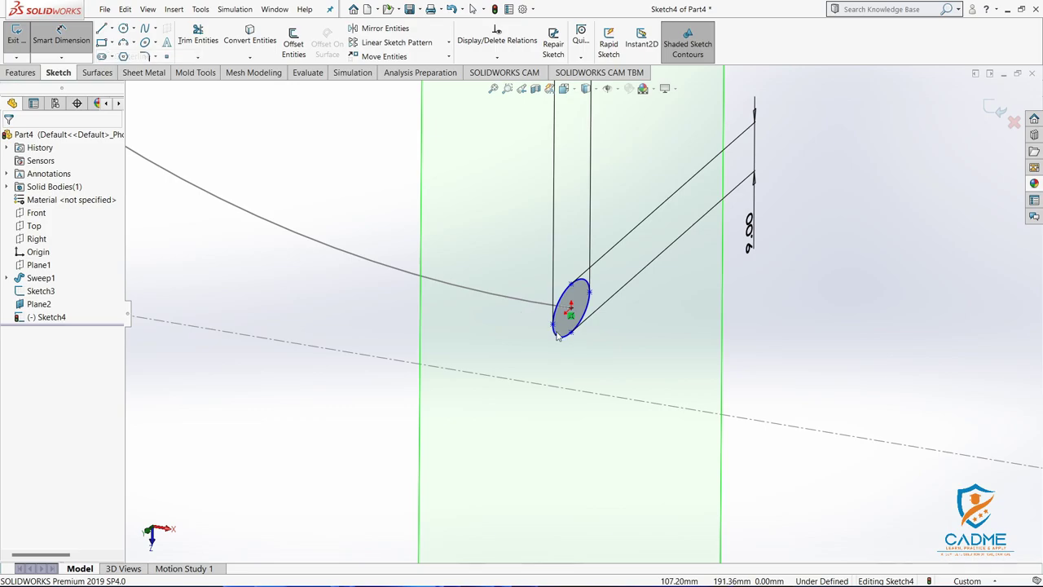
pyautogui.click(571, 308)
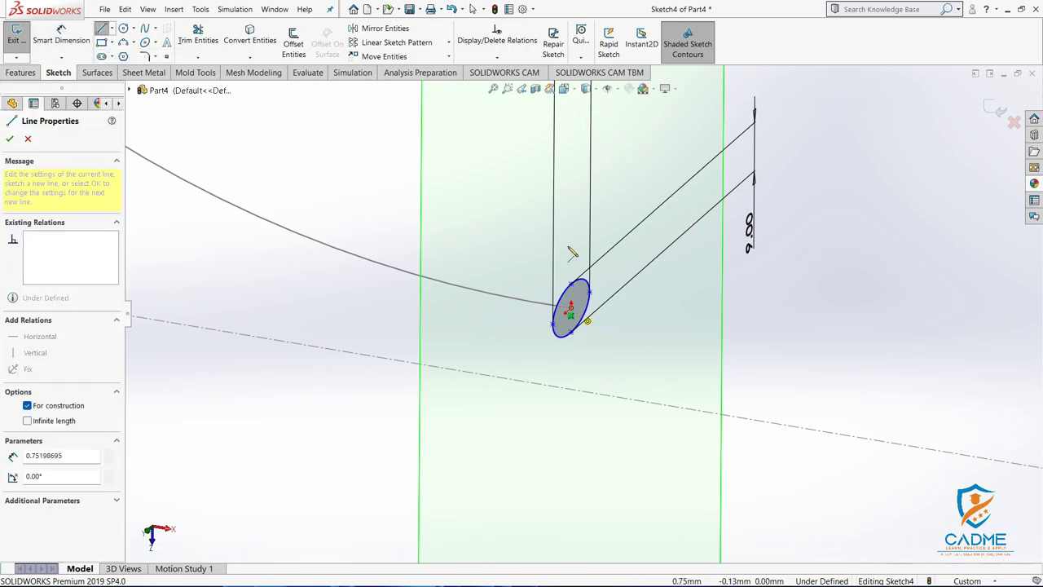
pyautogui.click(574, 246)
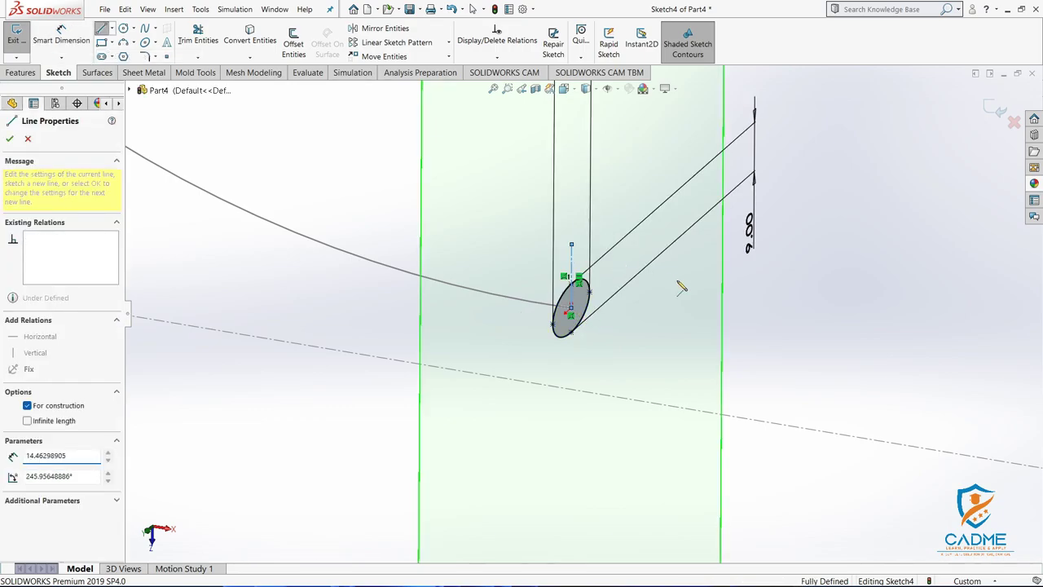
pyautogui.press('Escape')
pyautogui.hotkey('ctrl', '7')
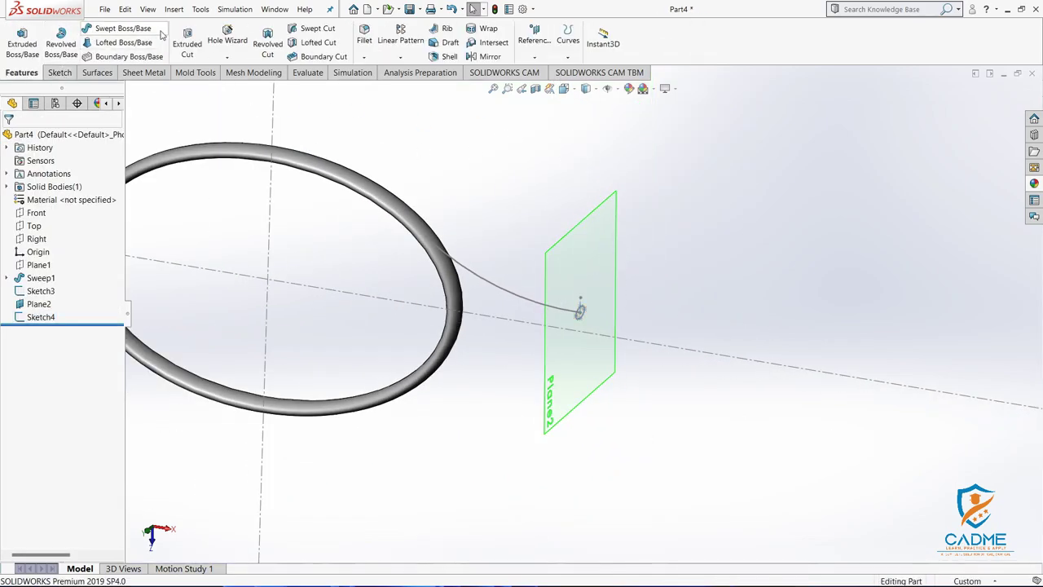
# Sweep the Sketch4 ellipse along the Sketch3 arc to create Sweep2
pyautogui.click(121, 30)
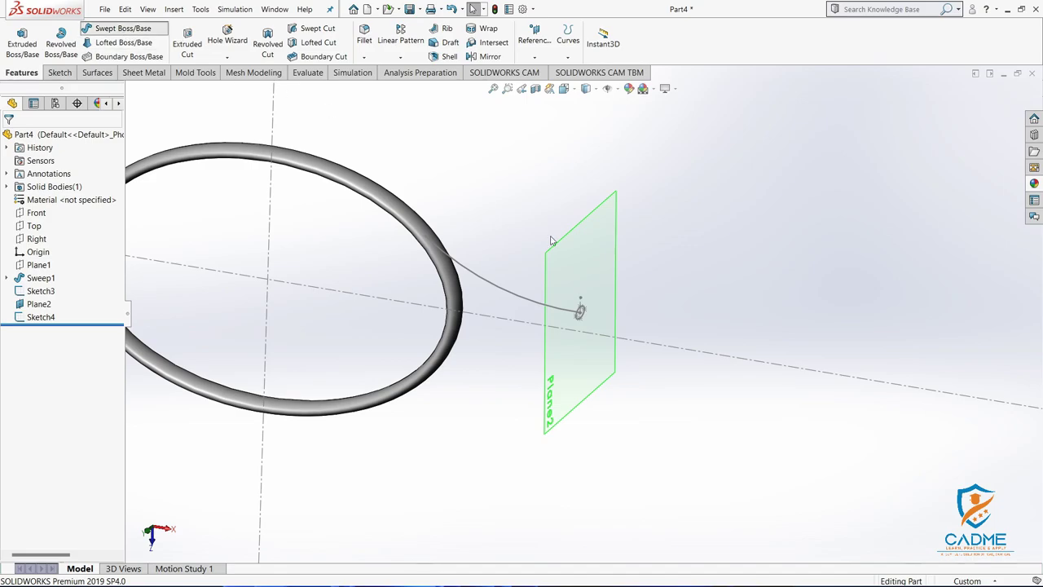
pyautogui.click(580, 312)
pyautogui.click(515, 297)
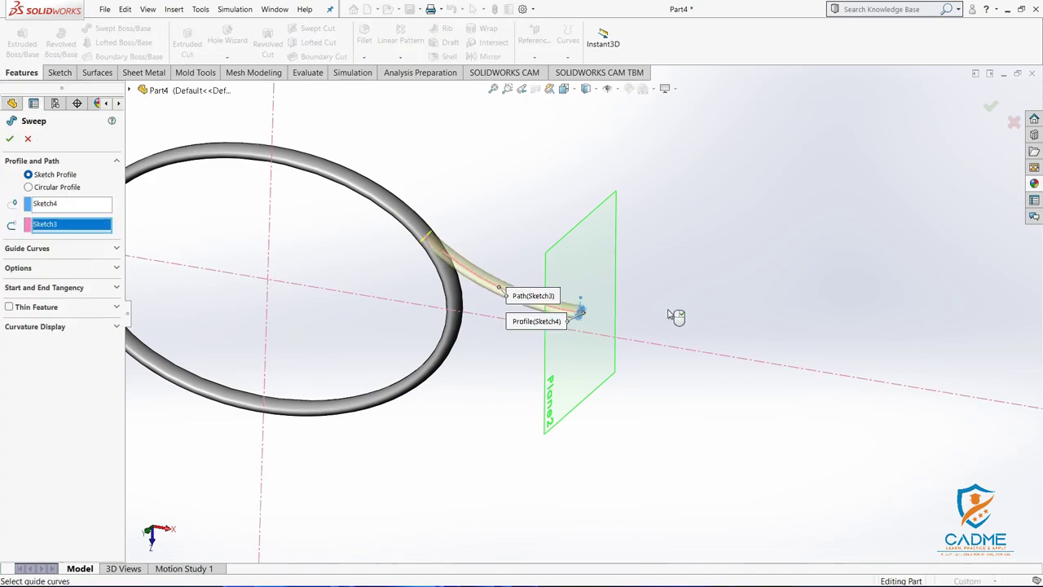
pyautogui.click(7, 141)
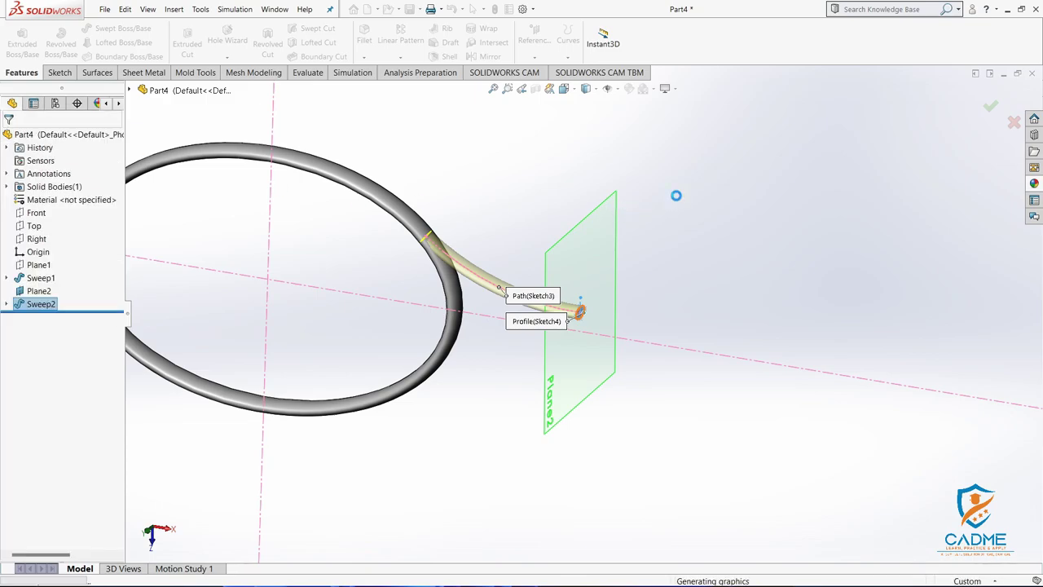
# Hide Plane2 and orbit the model to inspect the new throat tube
pyautogui.rightClick(610, 243)
pyautogui.press('Escape')
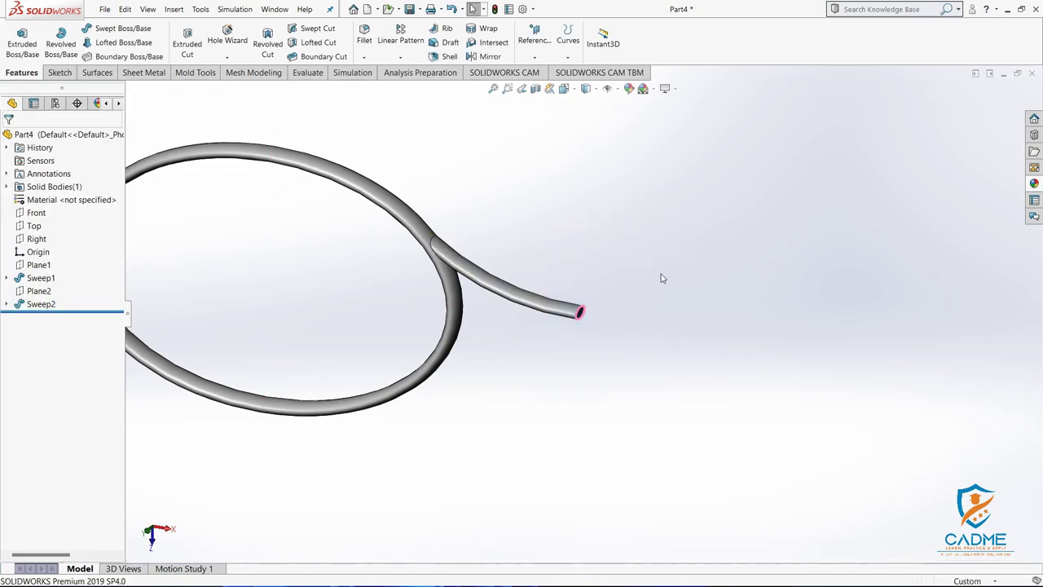
pyautogui.scroll(-5, 695, 328)
pyautogui.scroll(5, 695, 328)
pyautogui.scroll(3, 628, 340)
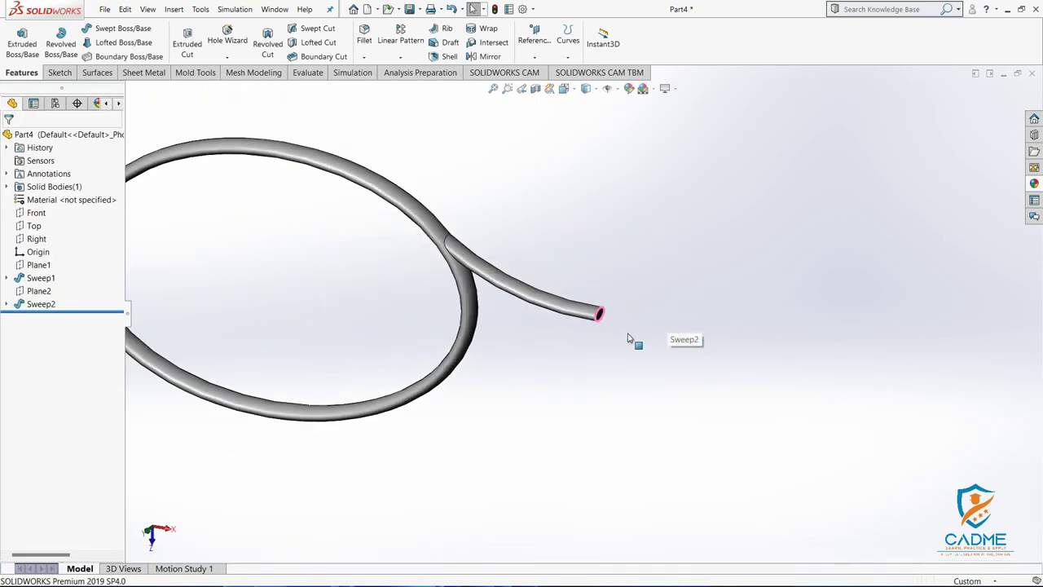
pyautogui.moveTo(628, 340)
pyautogui.mouseDown(button='middle')
pyautogui.moveTo(566, 281)
pyautogui.moveTo(629, 340)
pyautogui.mouseUp(button='middle')
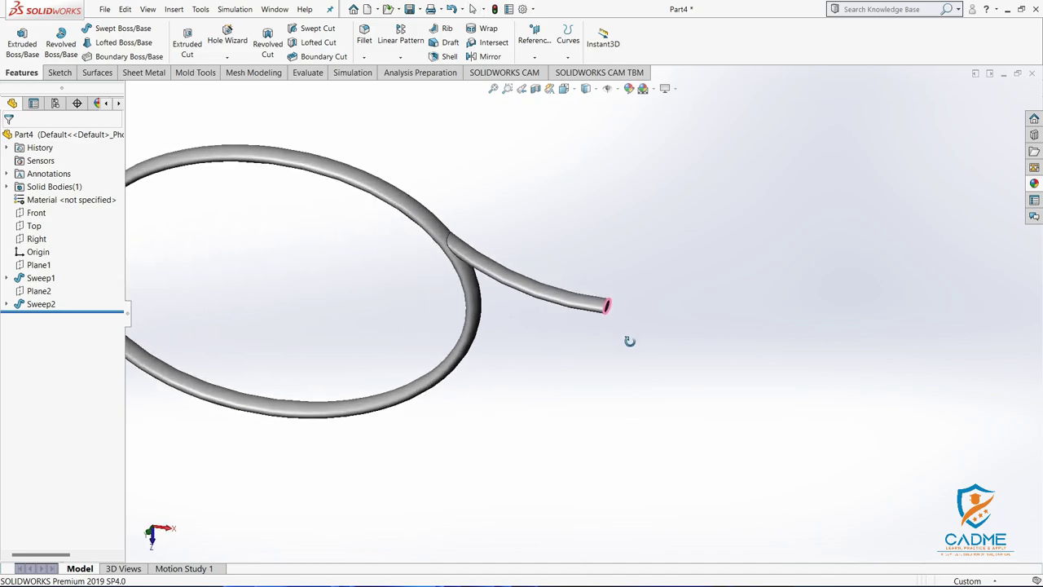
# Mirror the Sweep2 throat tube about the Front plane as Mirror1, then orbit to view both tubes
pyautogui.click(41, 304)
pyautogui.click(490, 56)
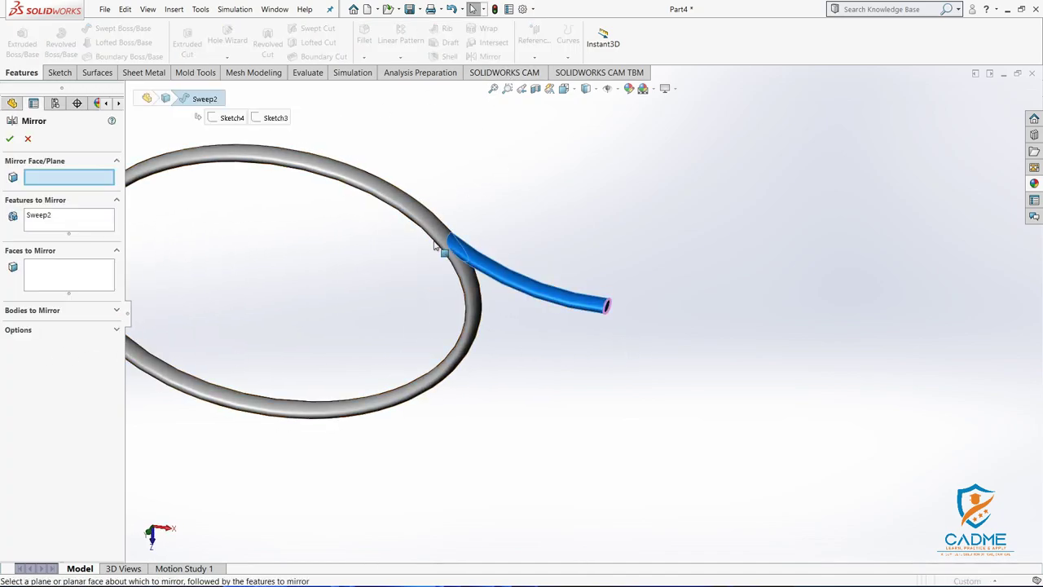
pyautogui.click(141, 90)
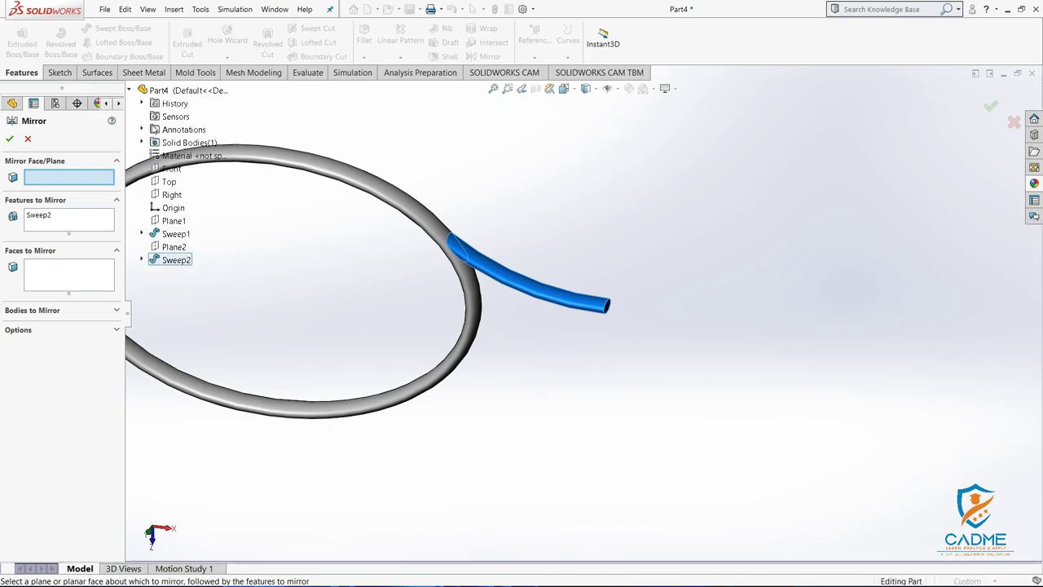
pyautogui.click(171, 168)
pyautogui.scroll(3, 587, 318)
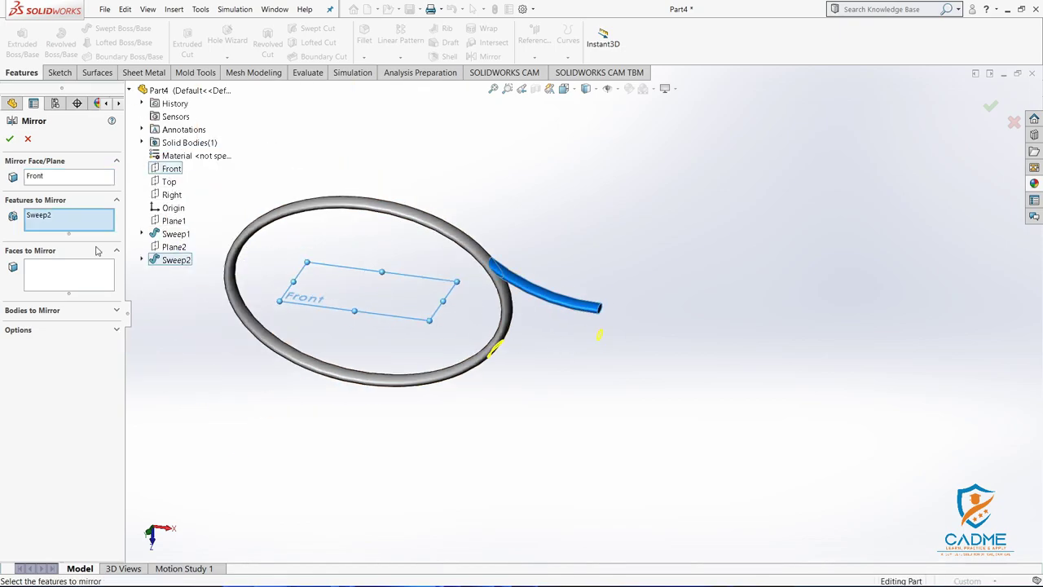
pyautogui.click(9, 140)
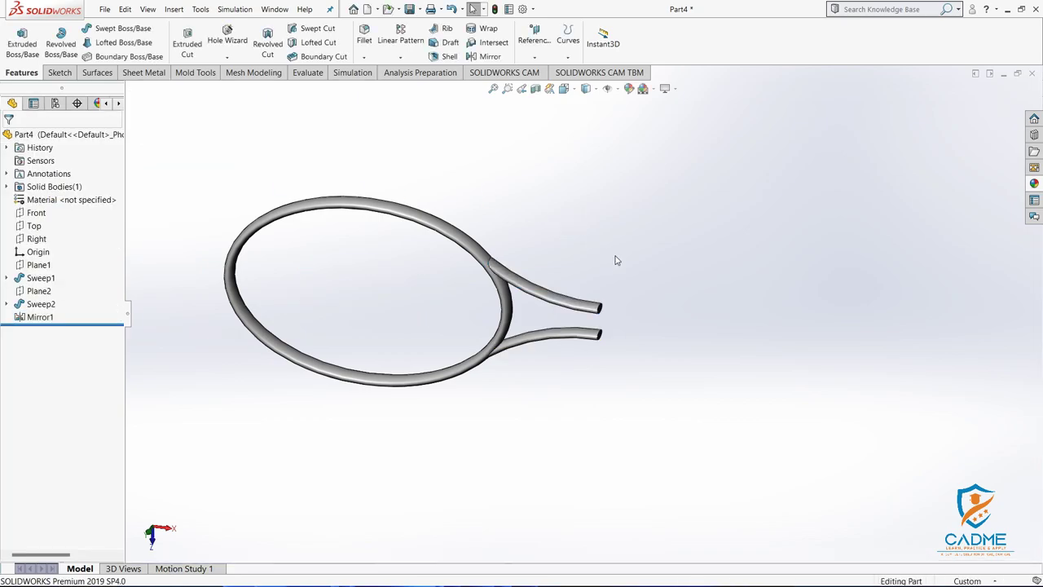
pyautogui.moveTo(565, 229)
pyautogui.mouseDown(button='middle')
pyautogui.moveTo(601, 291)
pyautogui.moveTo(543, 309)
pyautogui.moveTo(730, 303)
pyautogui.moveTo(650, 288)
pyautogui.moveTo(681, 337)
pyautogui.mouseUp(button='middle')
pyautogui.scroll(2, 681, 338)
pyautogui.scroll(-1, 591, 341)
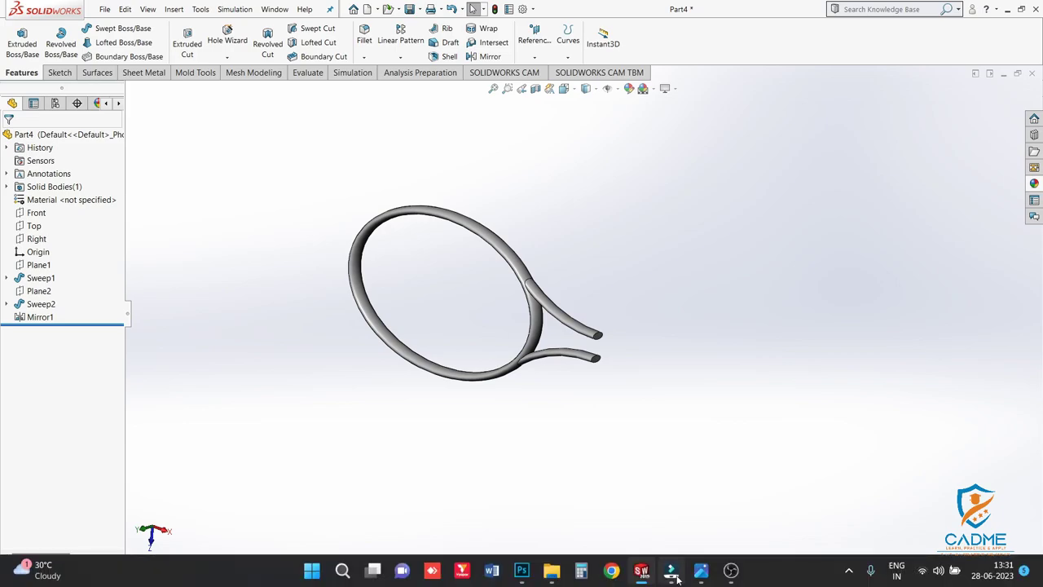
pyautogui.click(702, 572)
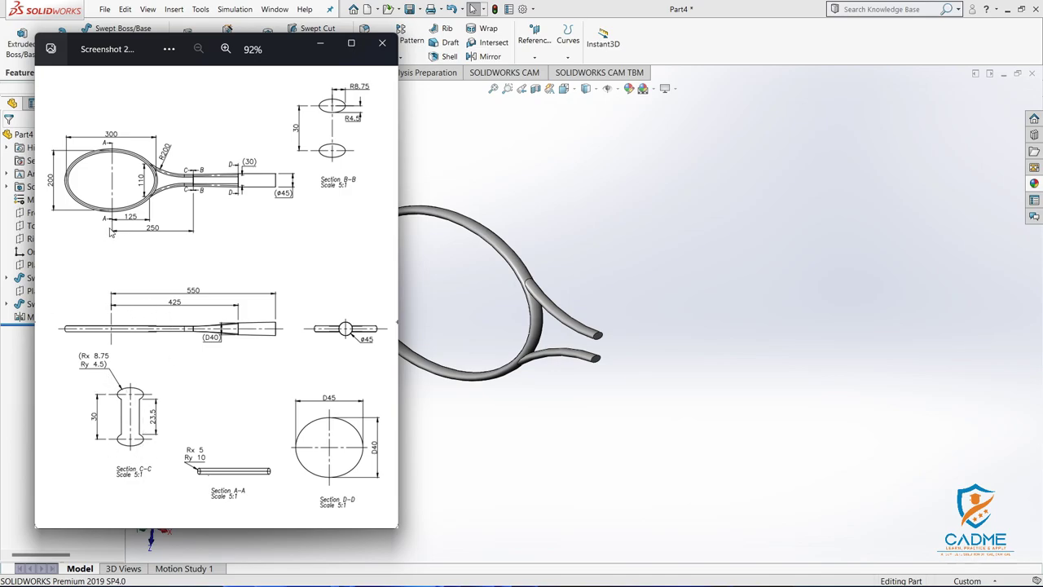
pyautogui.hotkey('alt', 'F4')
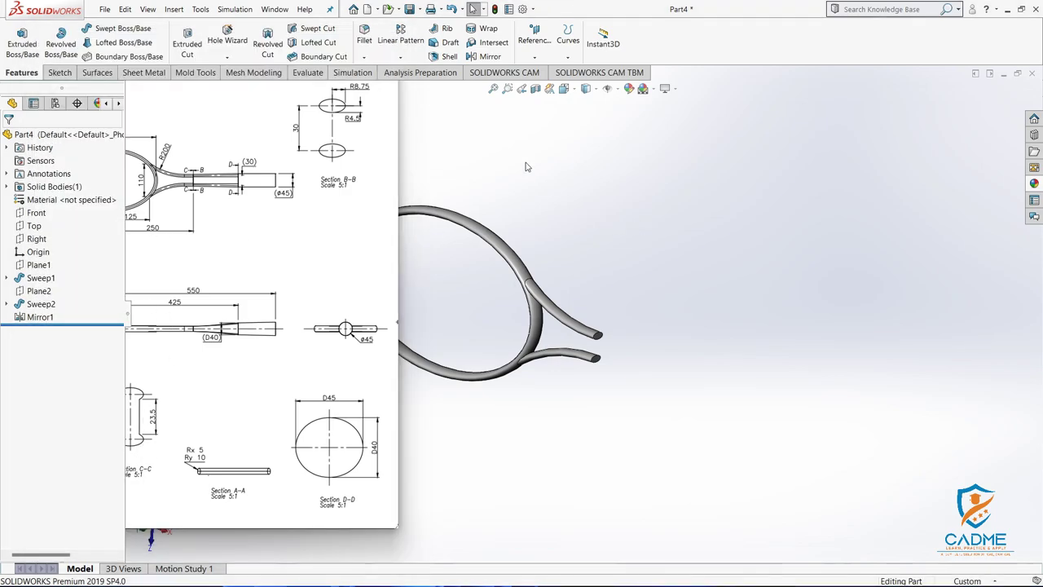
pyautogui.click(534, 57)
# Create Plane3 offset 250 mm from the Right plane
pyautogui.click(543, 72)
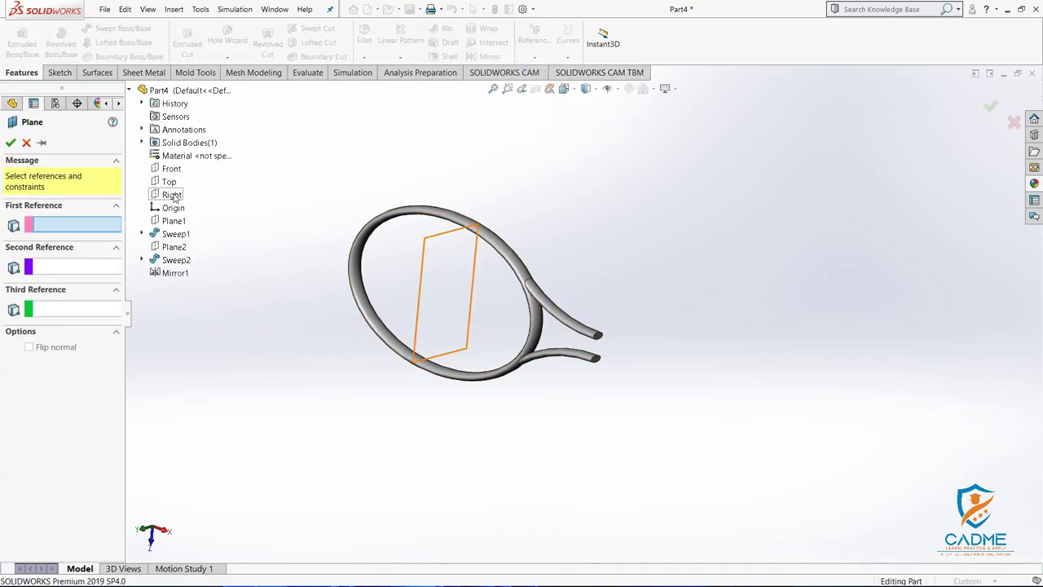
pyautogui.click(171, 195)
pyautogui.moveTo(80, 315); pyautogui.dragTo(2, 316)
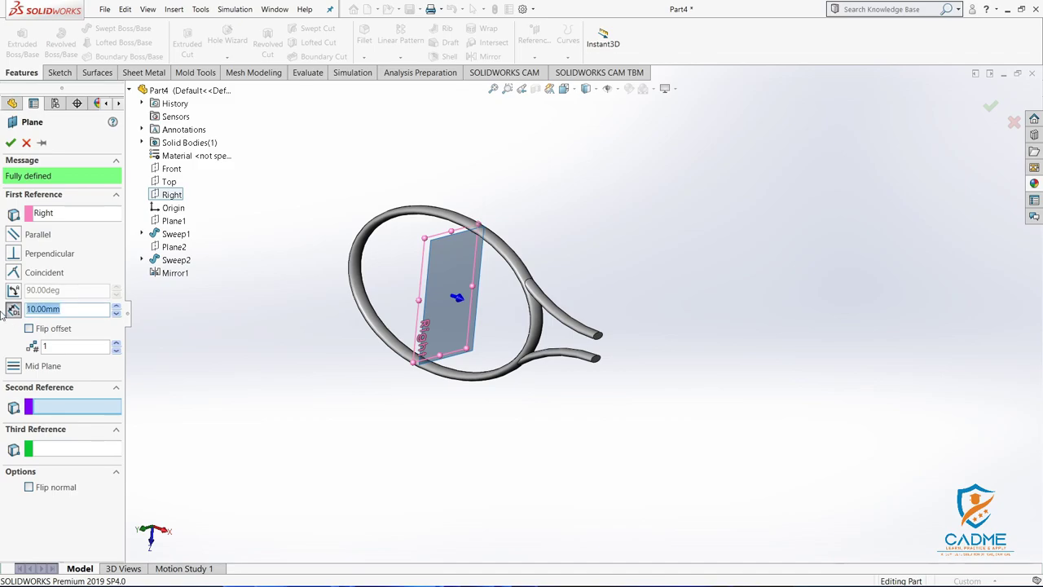
pyautogui.write('250')
pyautogui.press('Return')
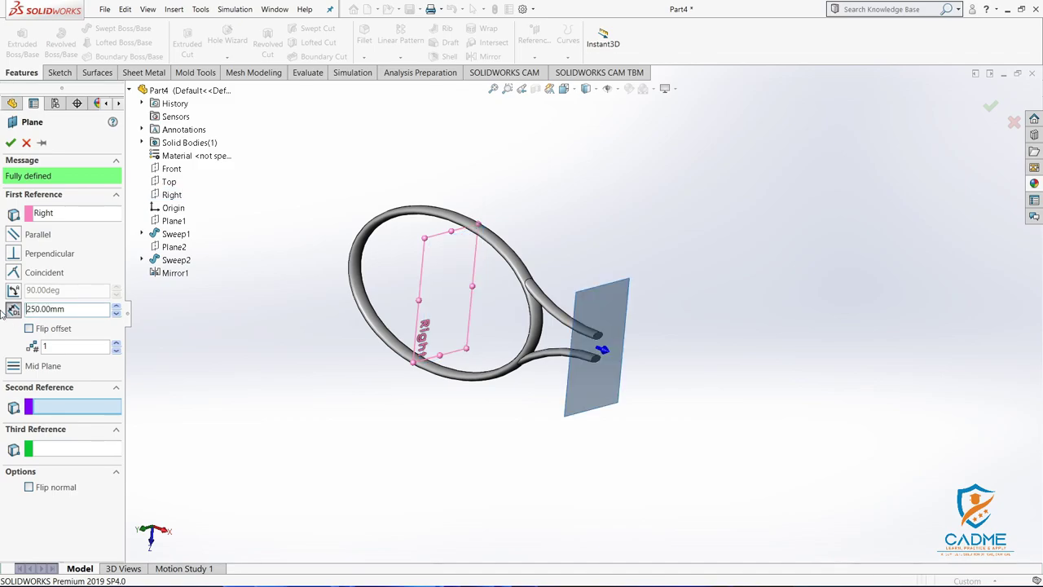
pyautogui.click(11, 142)
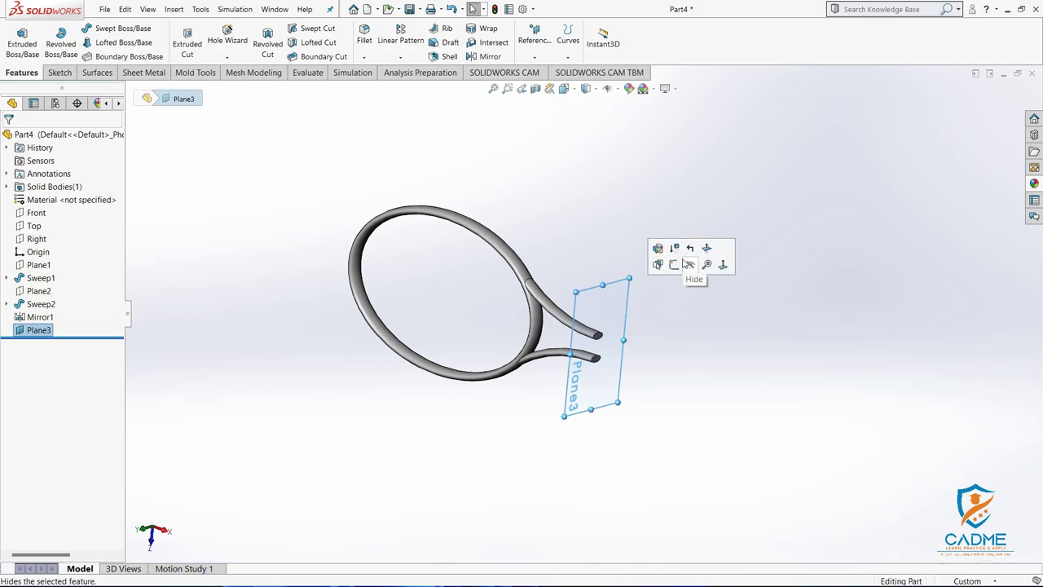
# Hide Plane3 and bring up its quick context options
pyautogui.click(692, 264)
pyautogui.rightClick(36, 330)
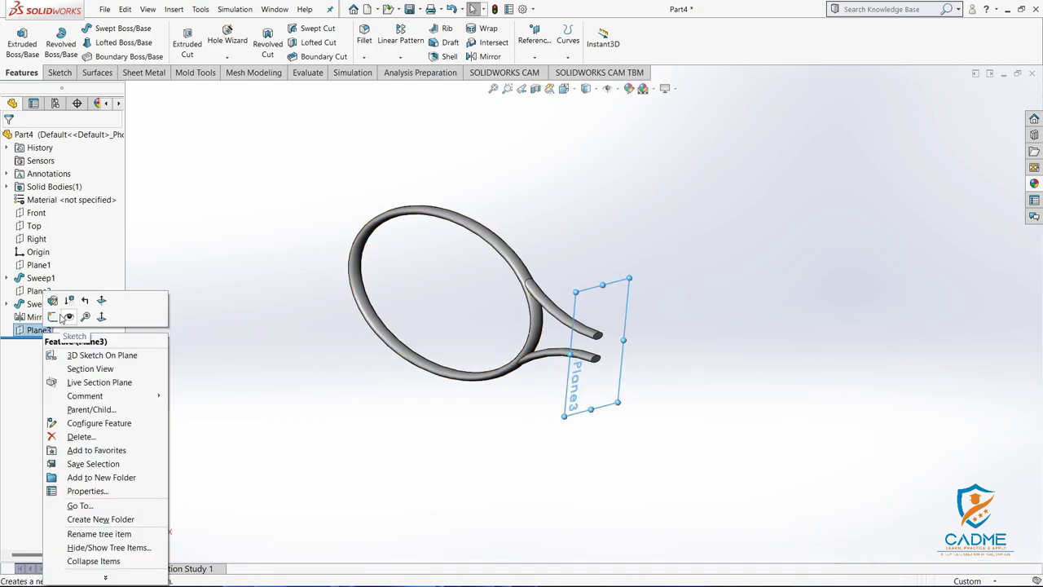
pyautogui.press('Escape')
pyautogui.click(596, 326)
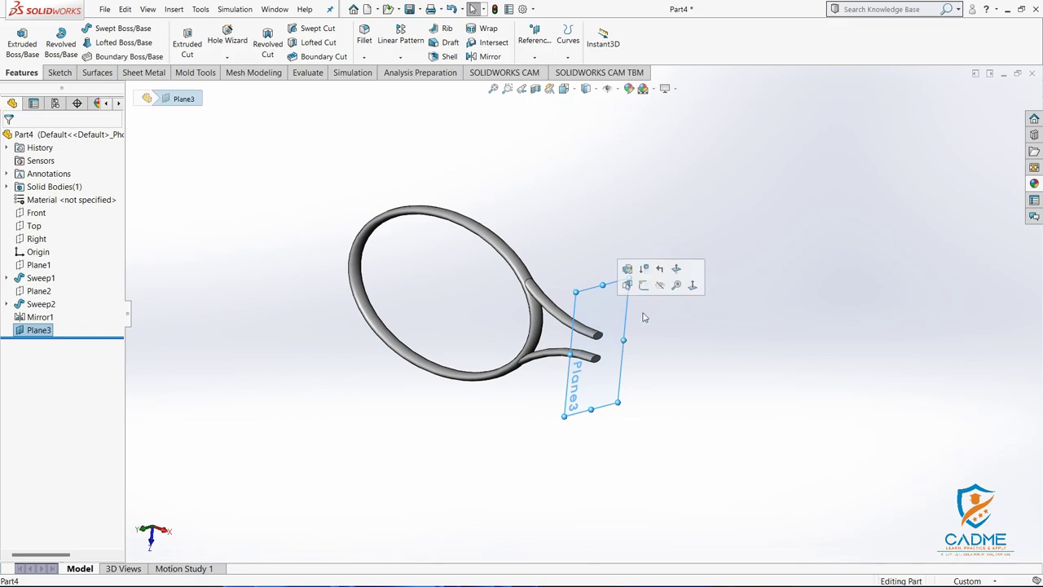
# Start Sketch5 on Plane3 and convert both tube end faces into sketch ellipses
pyautogui.click(644, 284)
pyautogui.rightClick(54, 345)
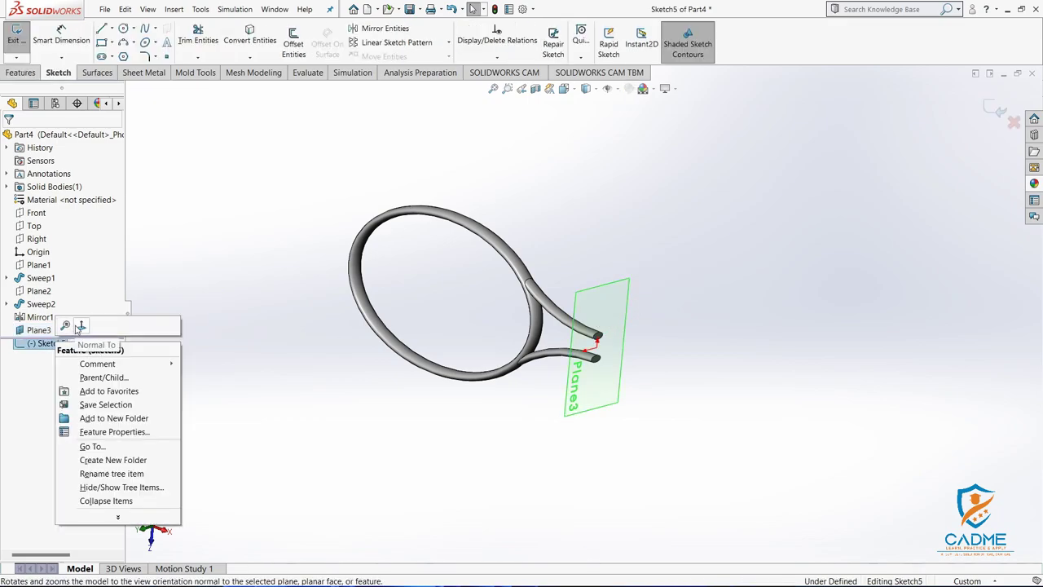
pyautogui.click(80, 327)
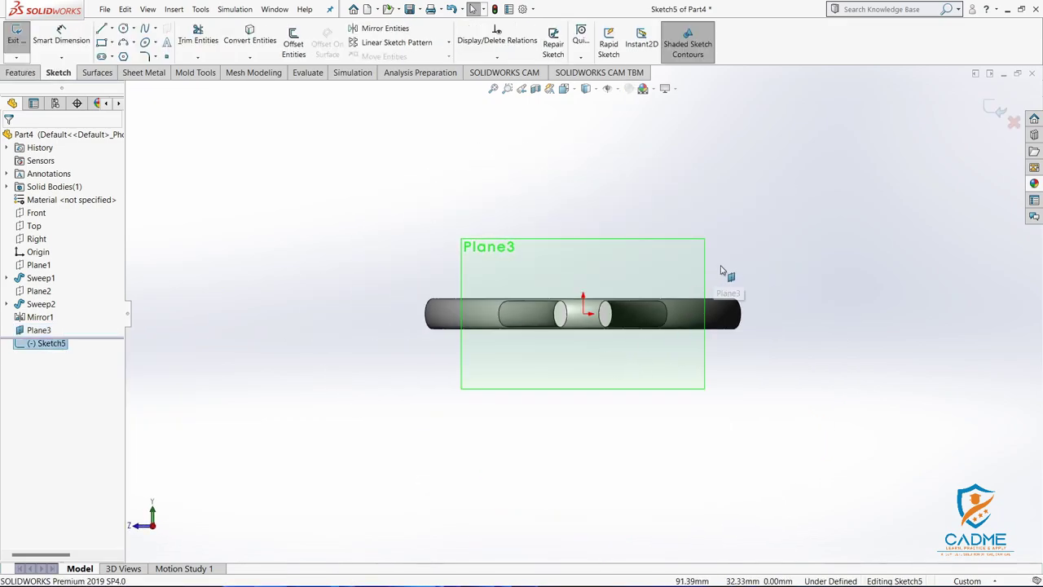
pyautogui.scroll(-3, 577, 330)
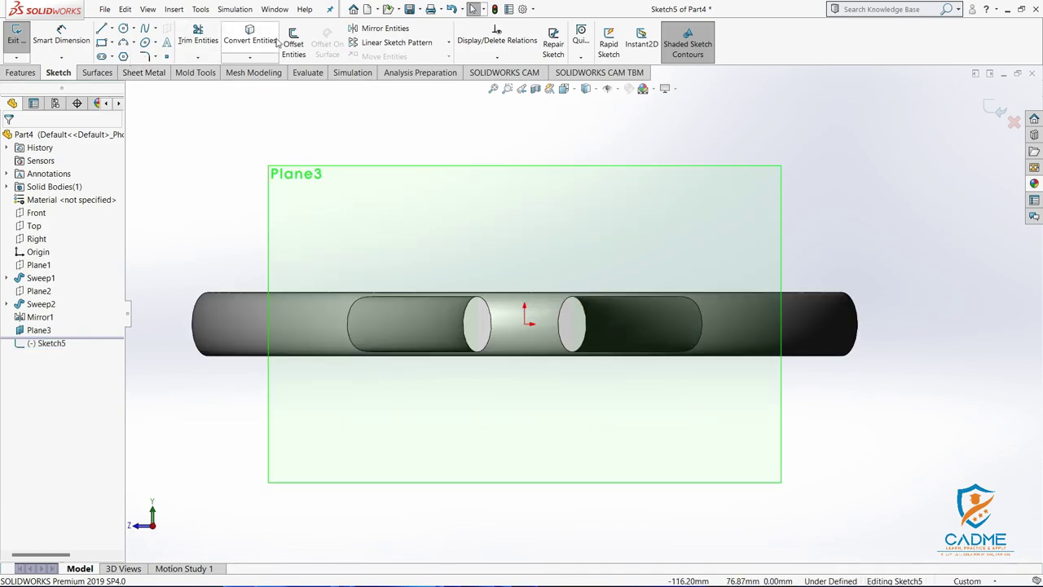
pyautogui.click(250, 37)
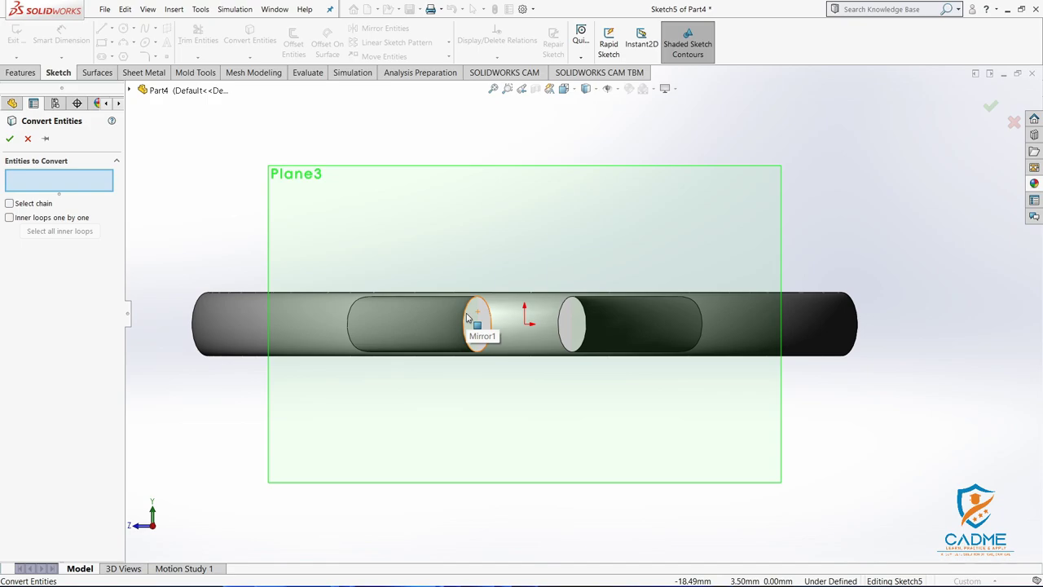
pyautogui.click(467, 316)
pyautogui.click(574, 326)
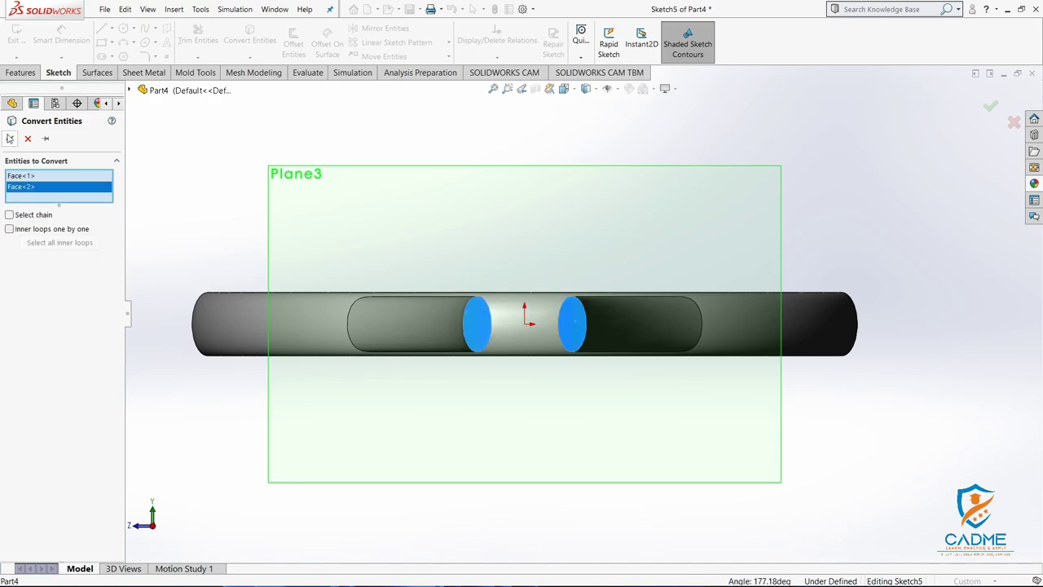
pyautogui.click(10, 138)
pyautogui.hotkey('shift', 'z')
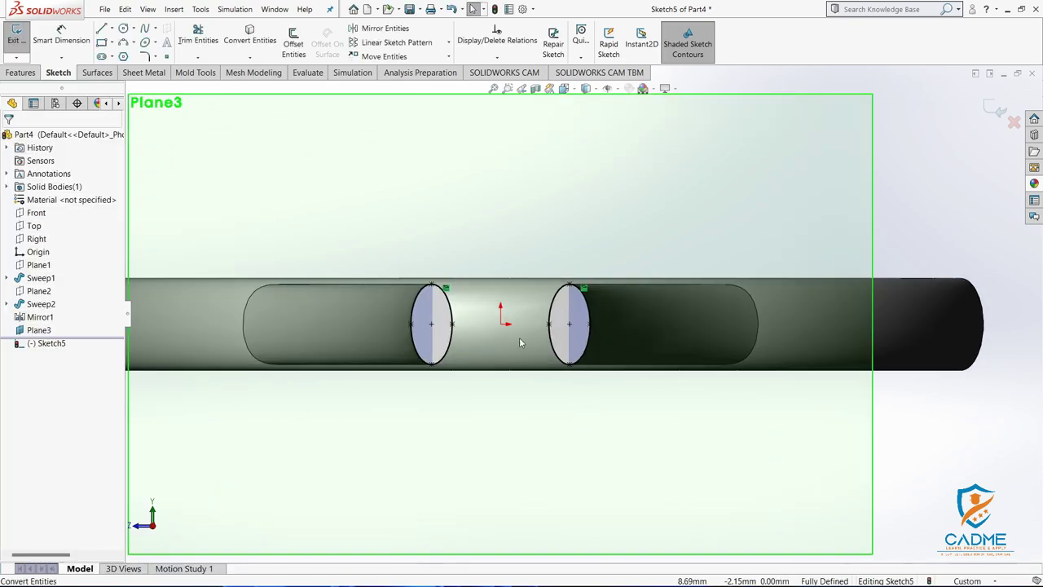
# Draw a horizontal line joining the tops of the two ellipses
pyautogui.click(101, 27)
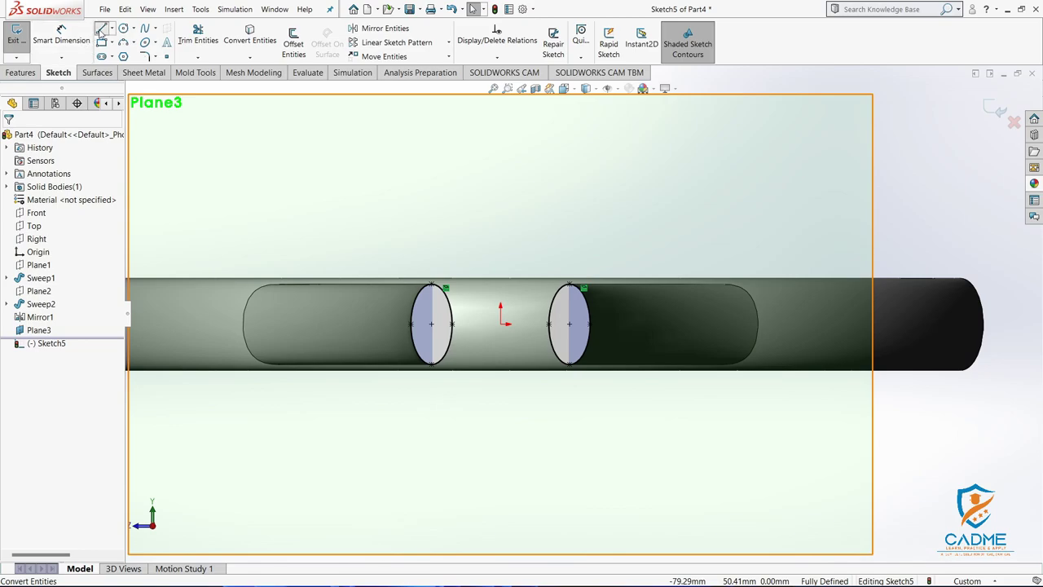
pyautogui.click(450, 305)
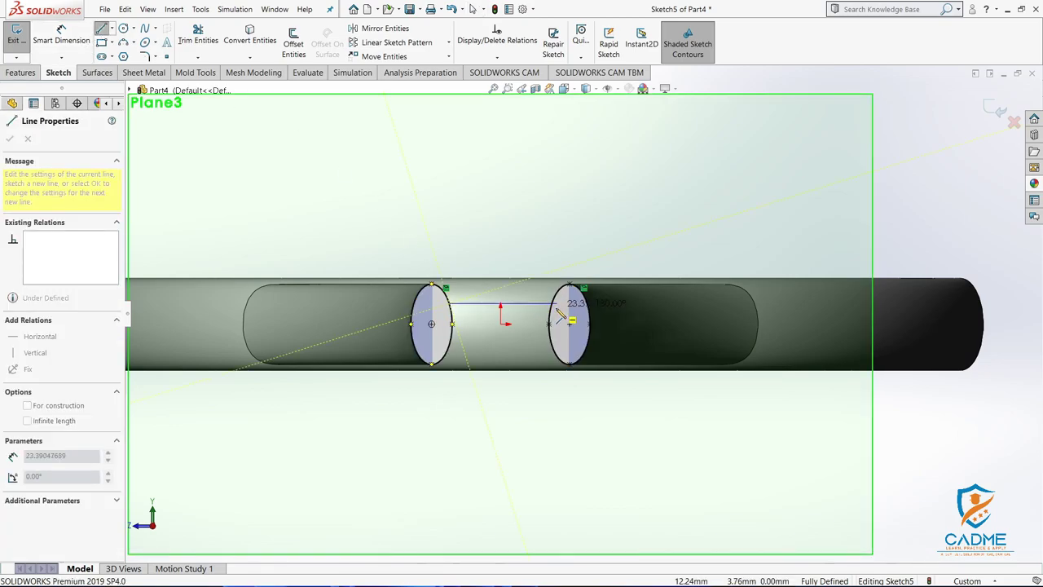
pyautogui.click(560, 305)
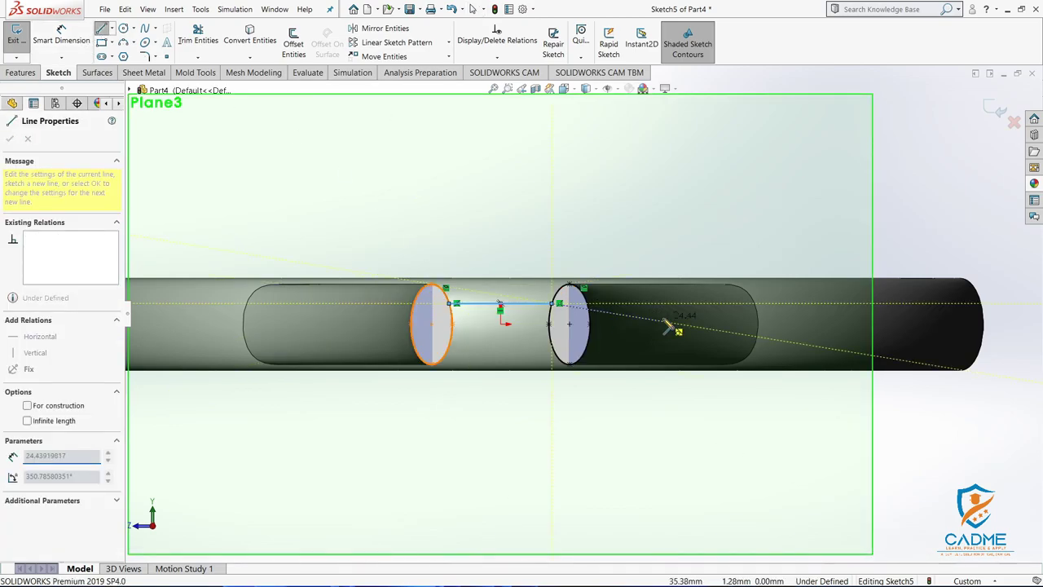
pyautogui.press('Escape')
pyautogui.press('Escape')
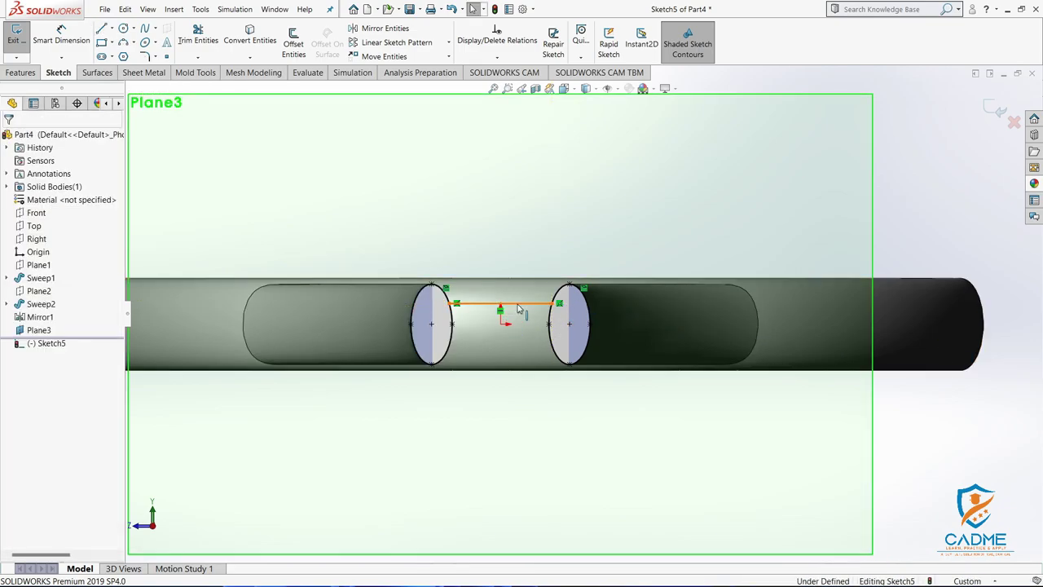
pyautogui.click(509, 304)
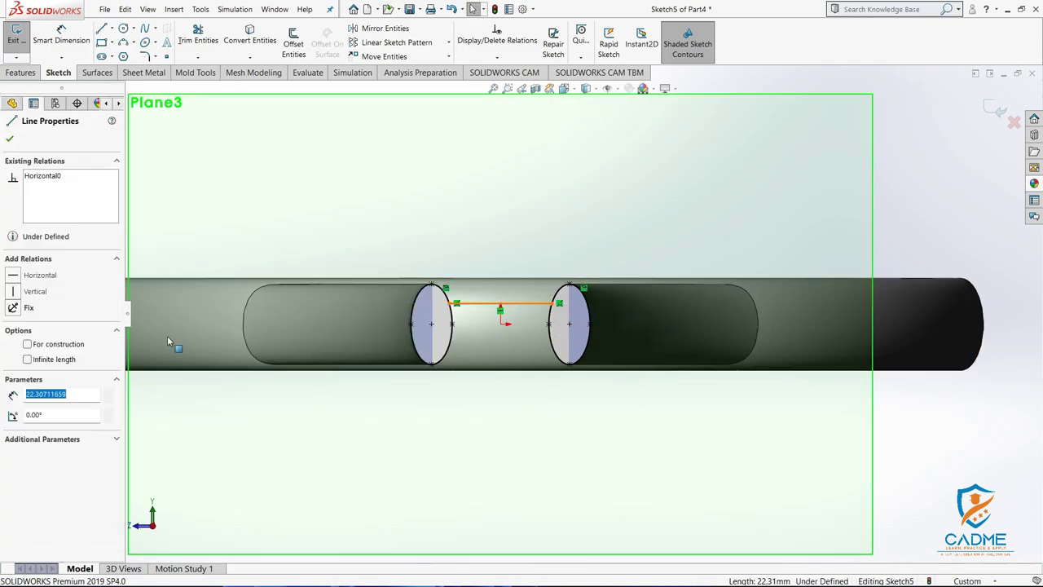
pyautogui.click(14, 279)
pyautogui.click(10, 138)
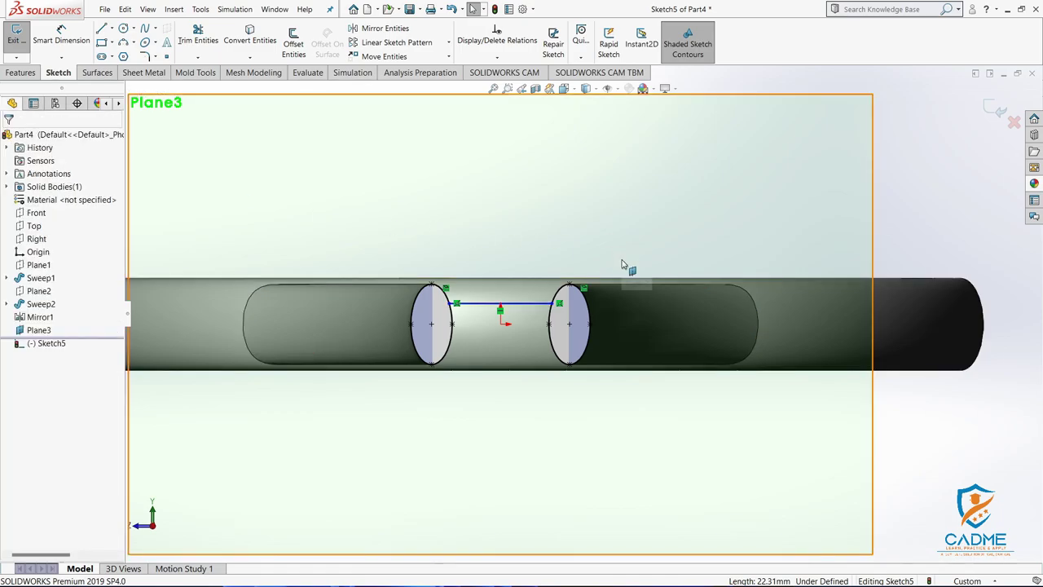
# Dimension the connecting line to 23.50 mm long
pyautogui.click(52, 36)
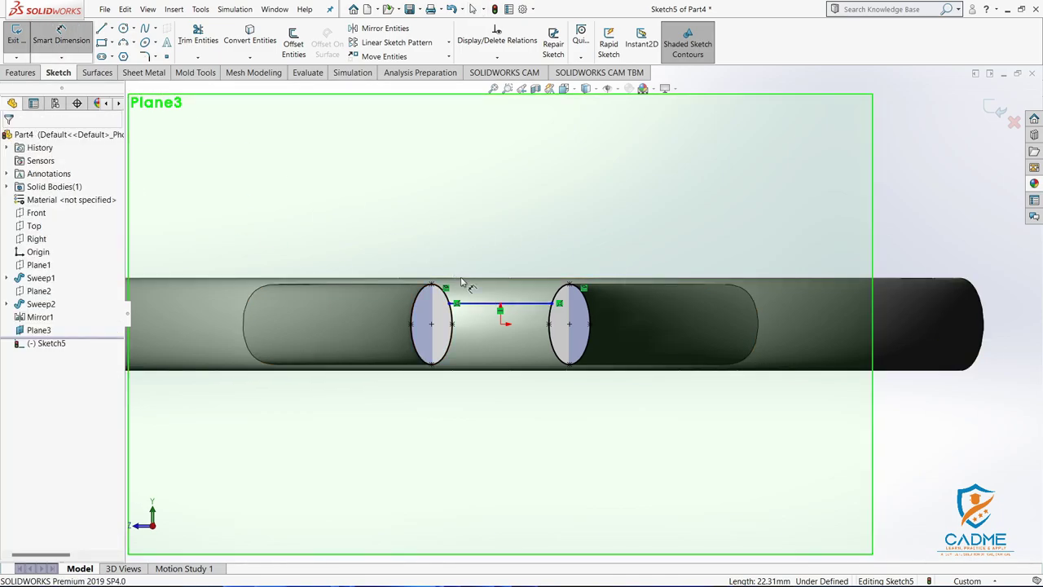
pyautogui.click(499, 305)
pyautogui.click(502, 217)
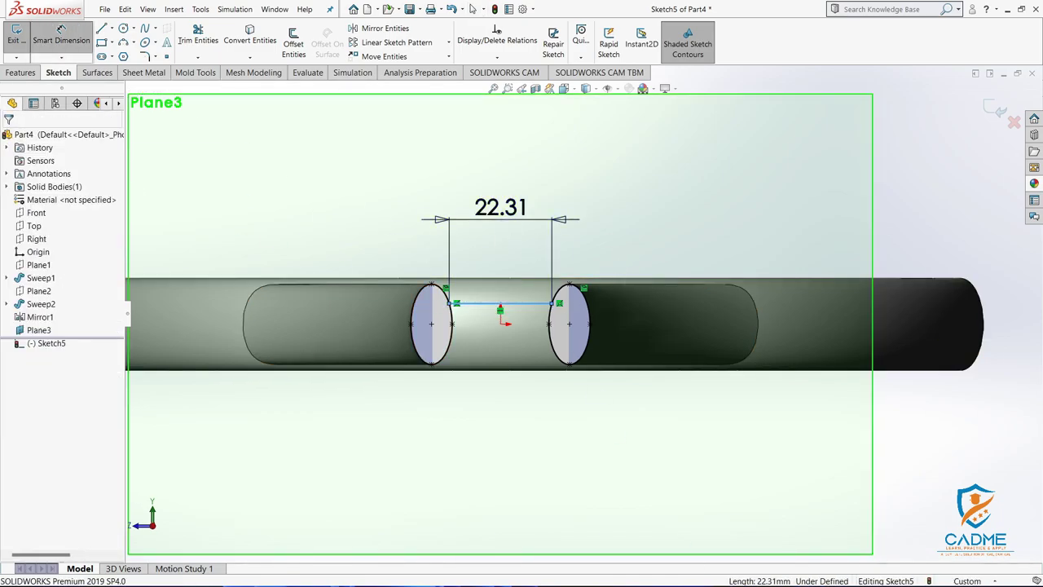
pyautogui.hotkey('alt', 'Tab')
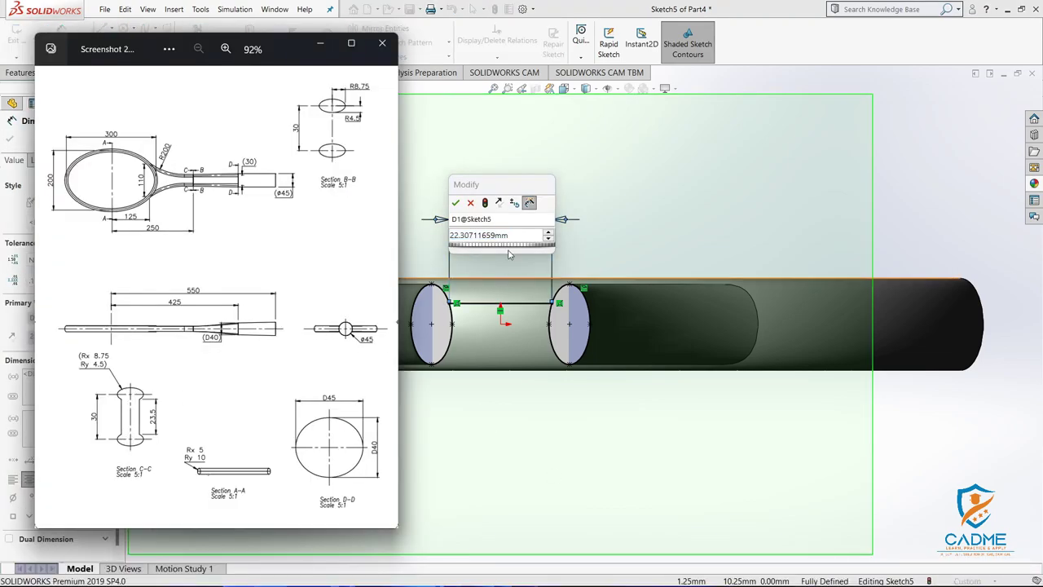
pyautogui.click(531, 242)
pyautogui.write('22.31')
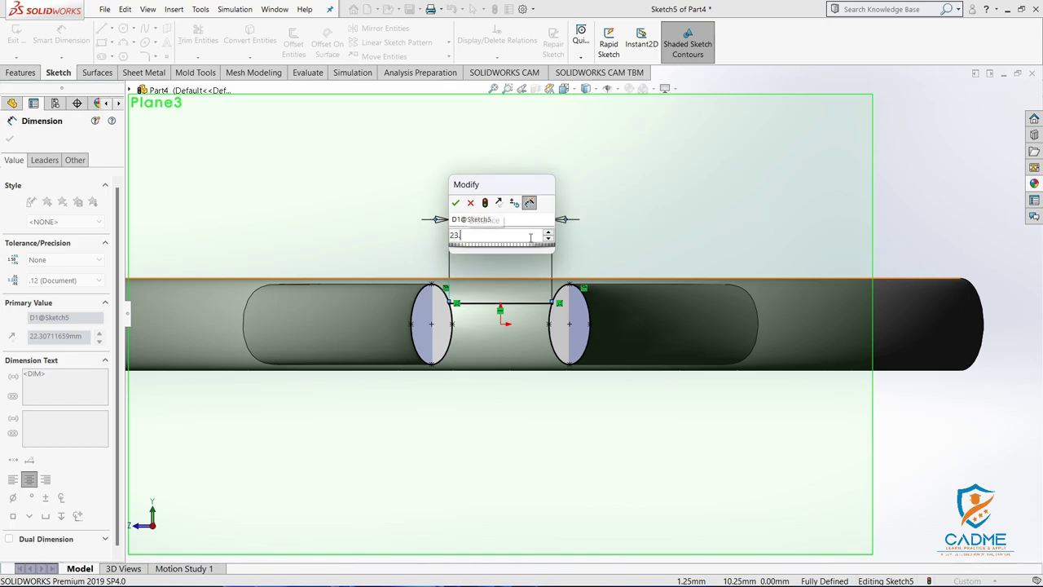
pyautogui.press('Return')
pyautogui.click(366, 230)
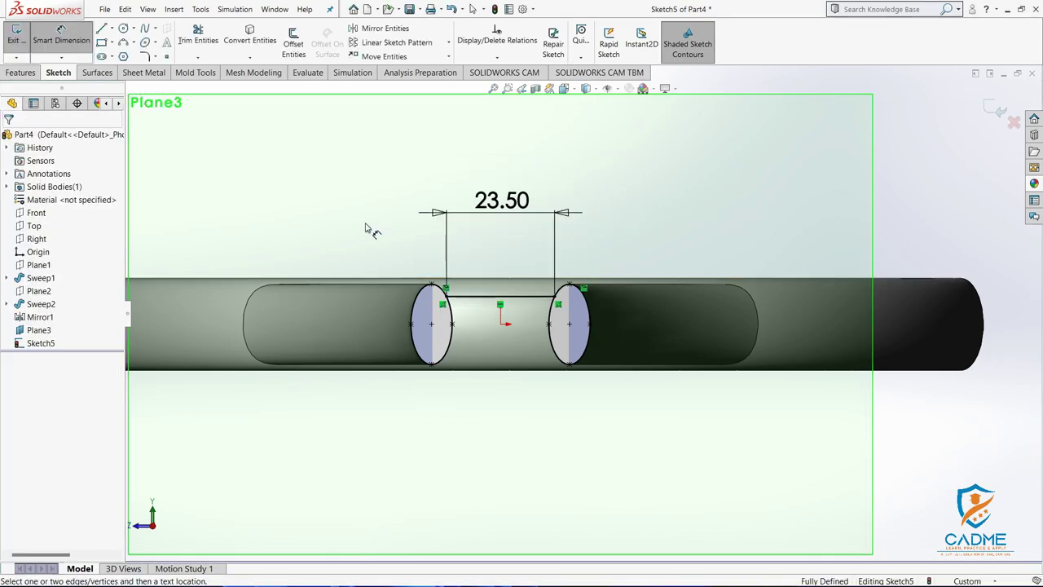
pyautogui.click(113, 30)
# Draw a horizontal centerline from the origin and mirror the top line below it
pyautogui.click(121, 42)
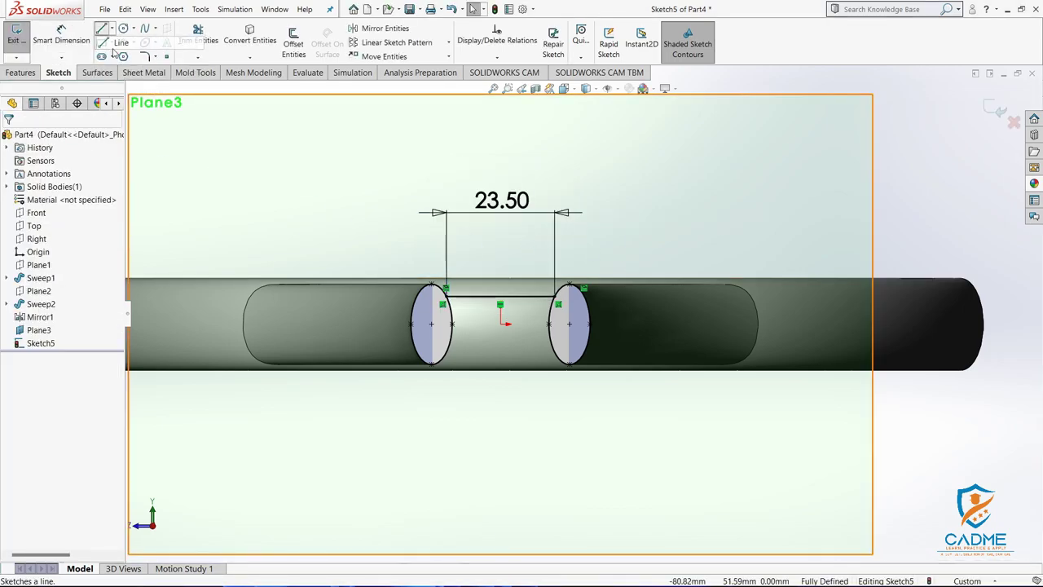
pyautogui.click(118, 30)
pyautogui.click(131, 55)
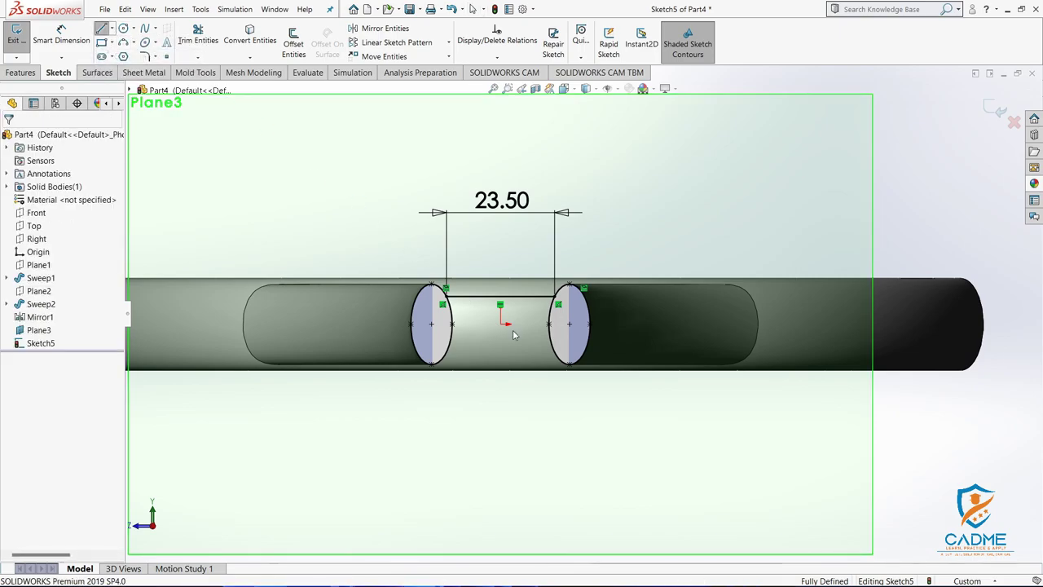
pyautogui.click(705, 325)
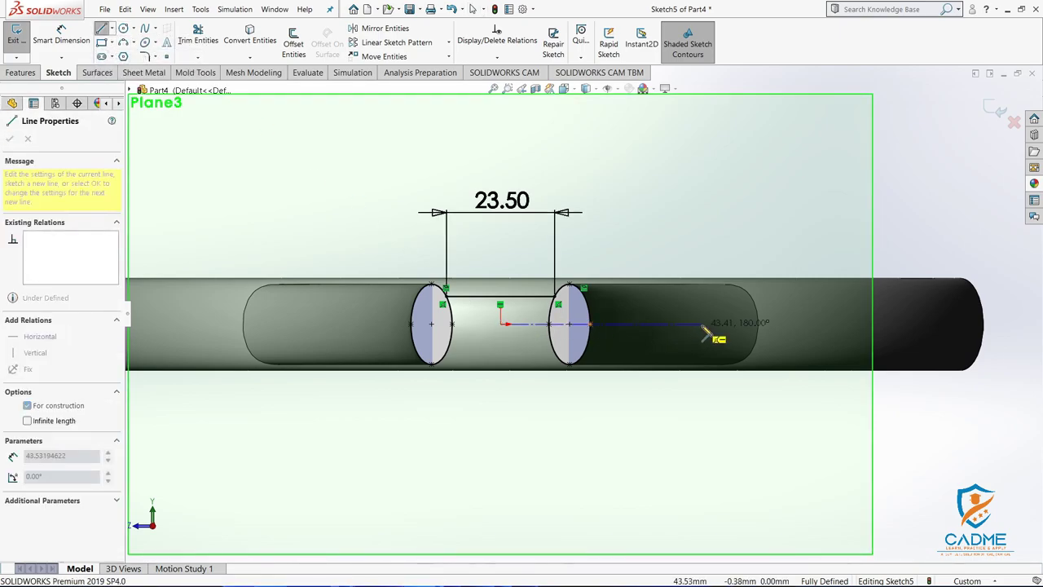
pyautogui.press('Escape')
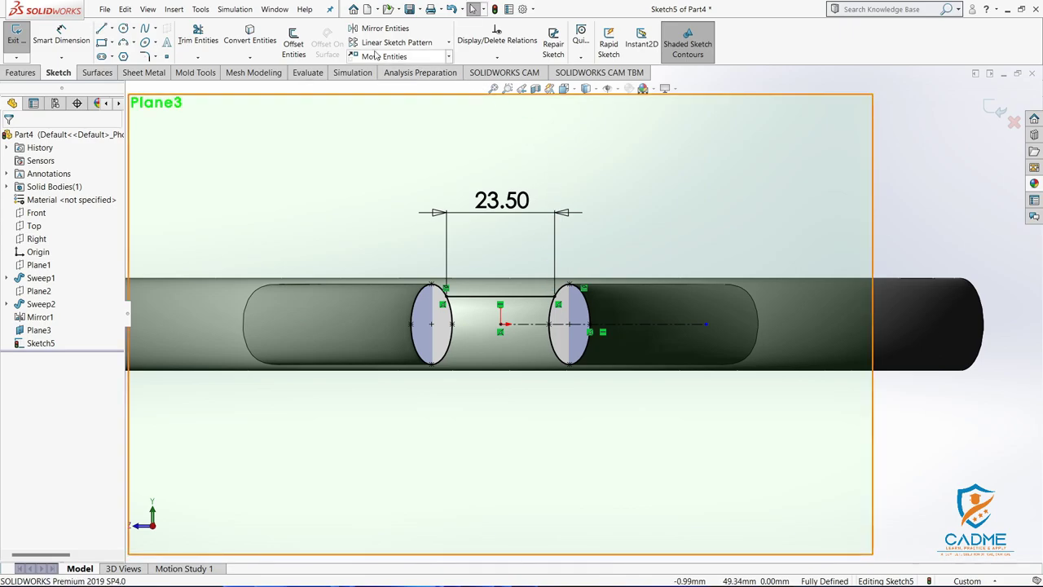
pyautogui.click(385, 28)
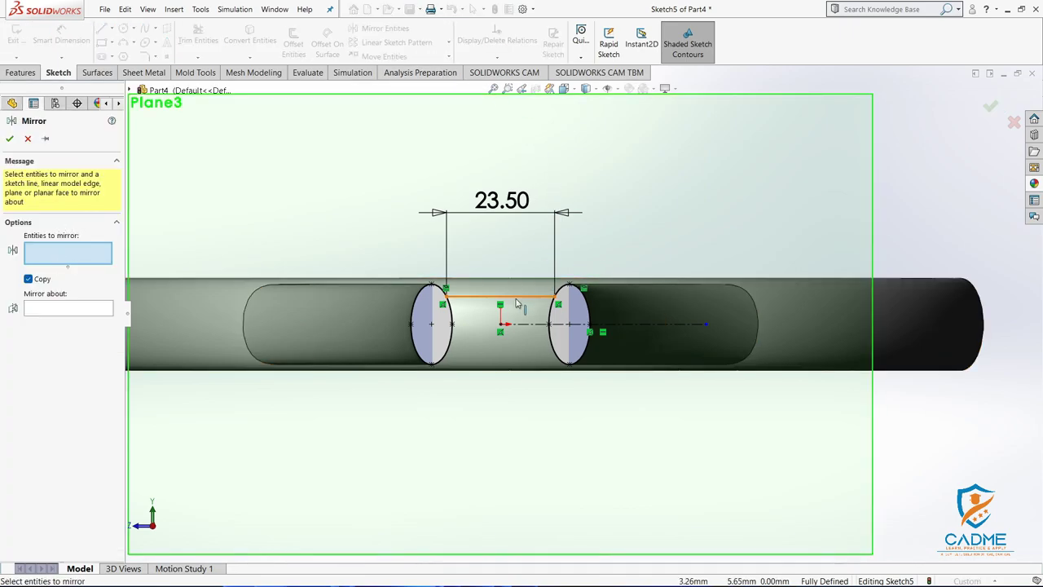
pyautogui.click(517, 296)
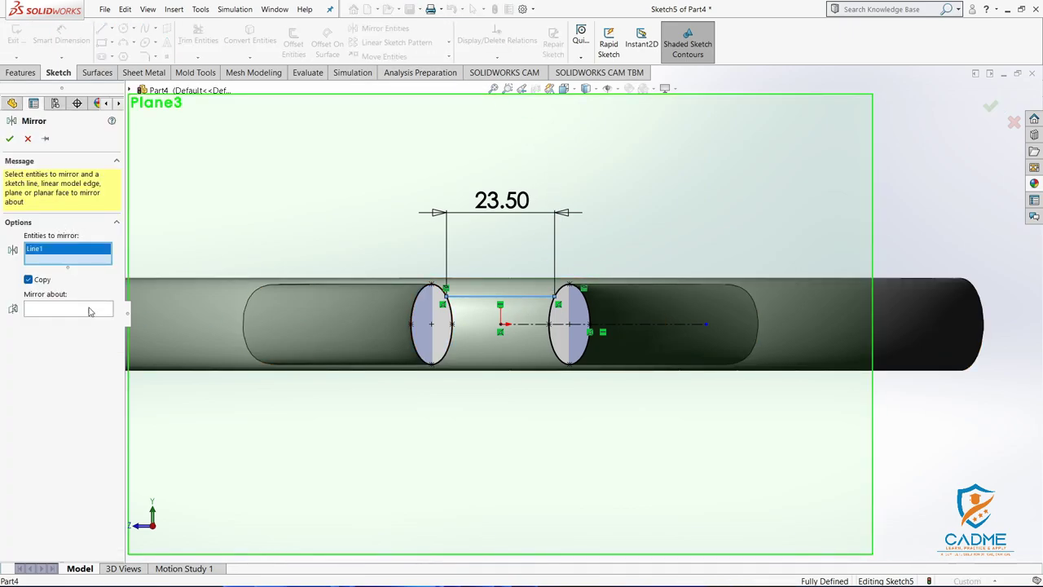
pyautogui.click(607, 324)
pyautogui.click(9, 139)
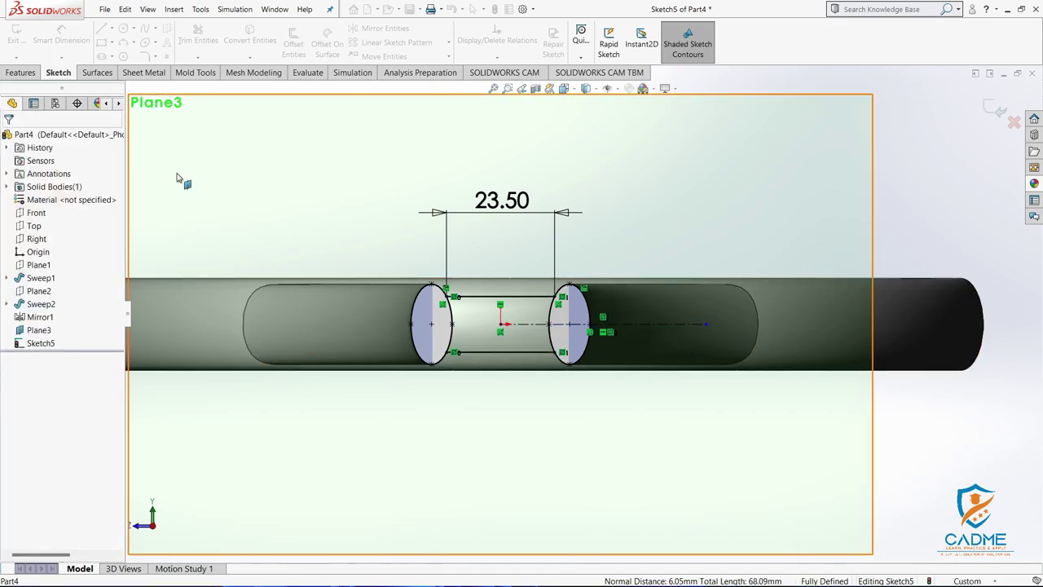
# Review the sketch relations and hide Plane2
pyautogui.rightClick(810, 206)
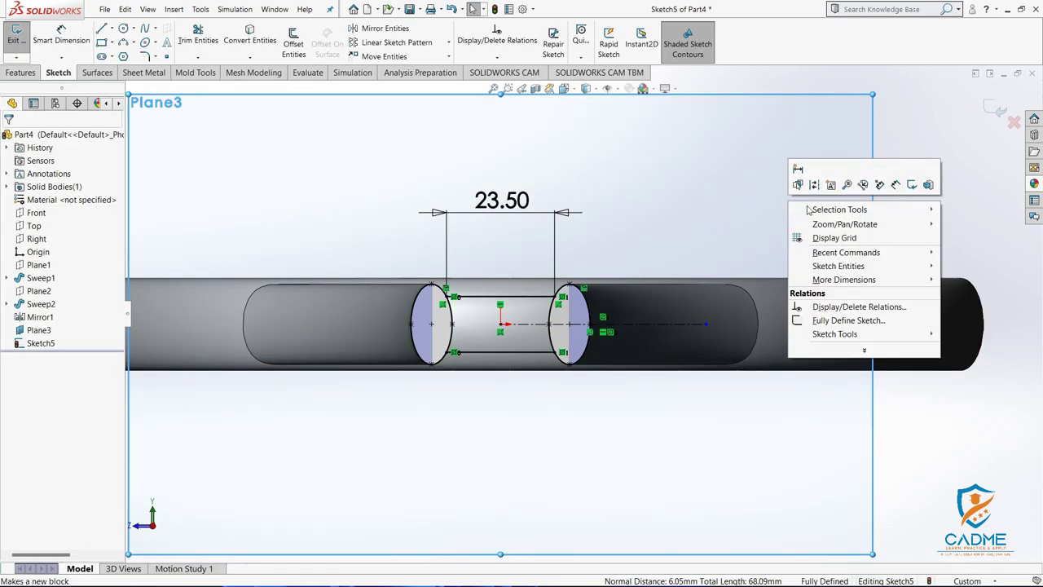
pyautogui.click(839, 312)
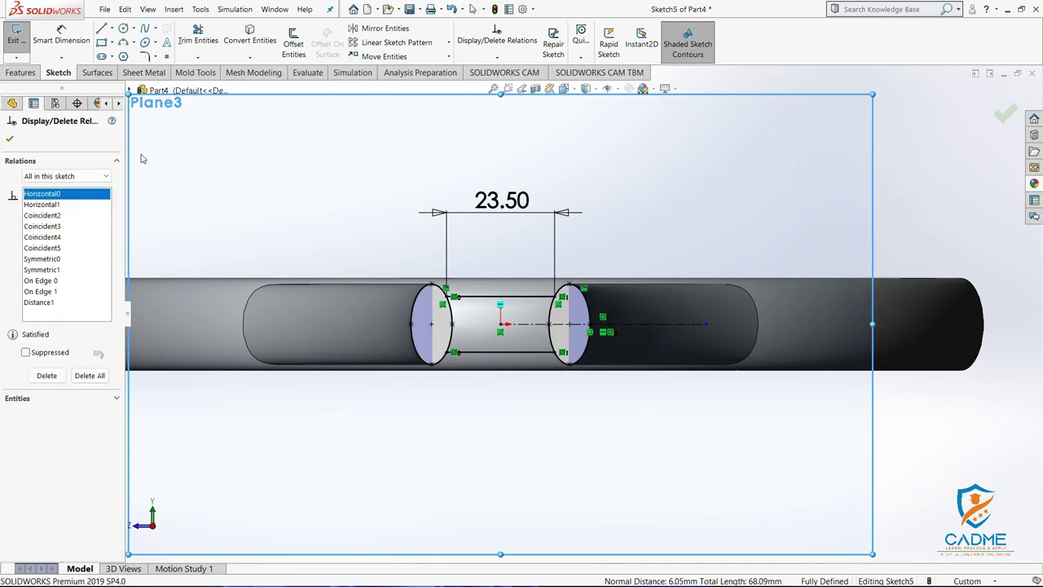
pyautogui.press('Escape')
pyautogui.scroll(3, 652, 342)
pyautogui.scroll(-1, 820, 204)
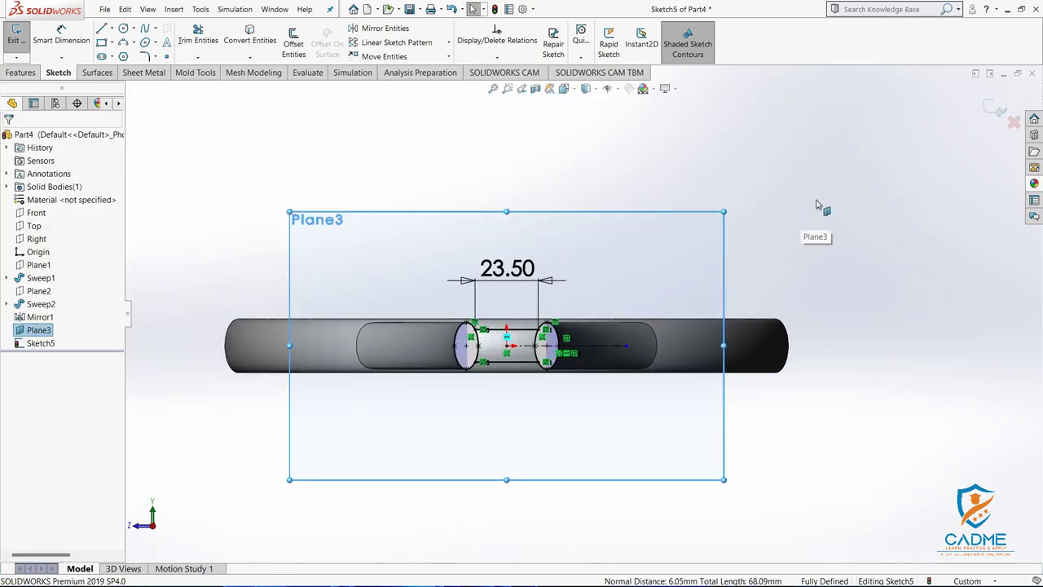
pyautogui.rightClick(37, 291)
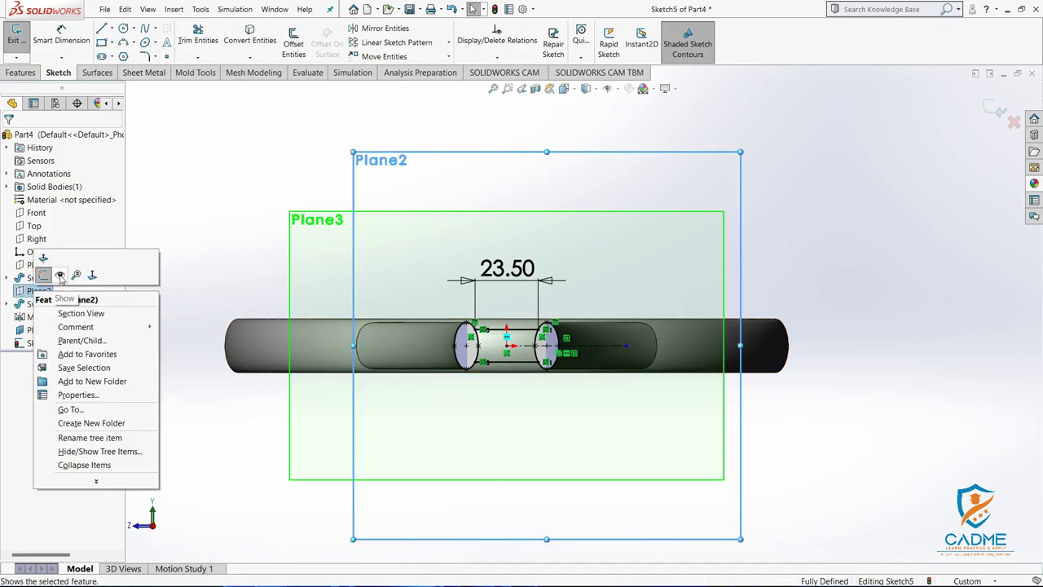
pyautogui.click(117, 242)
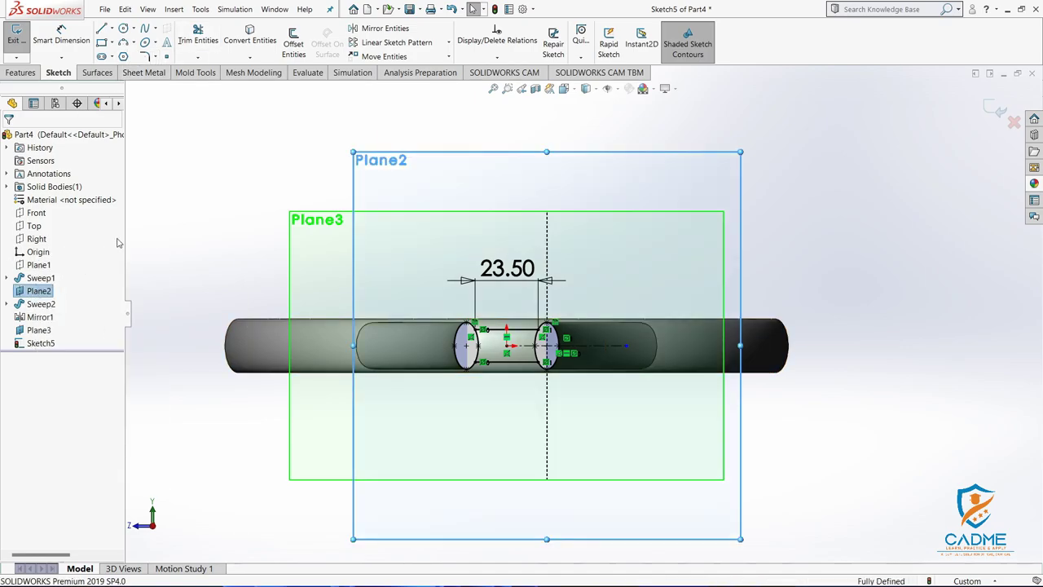
pyautogui.rightClick(43, 294)
pyautogui.click(70, 277)
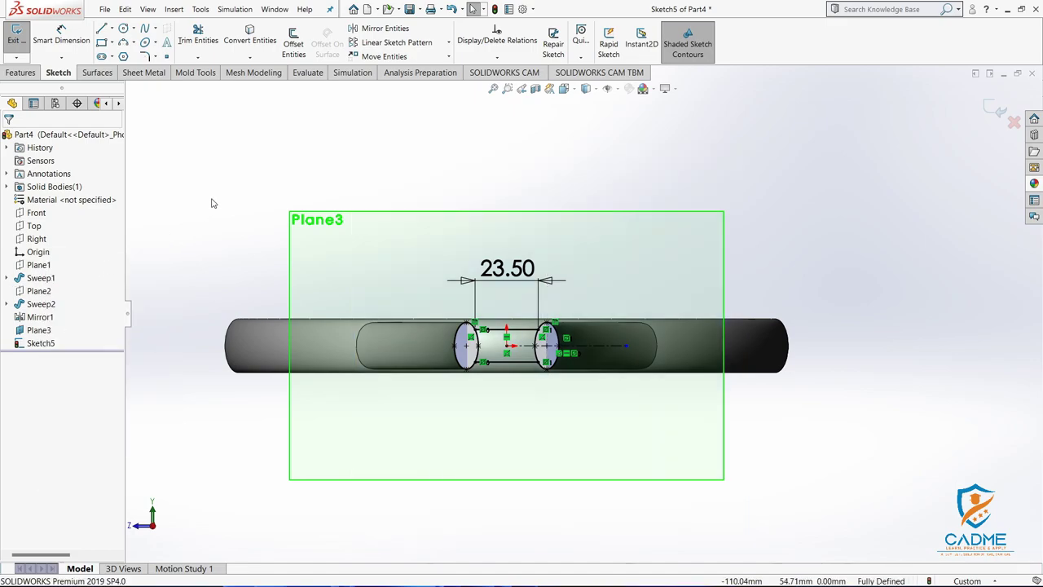
pyautogui.scroll(-3, 491, 349)
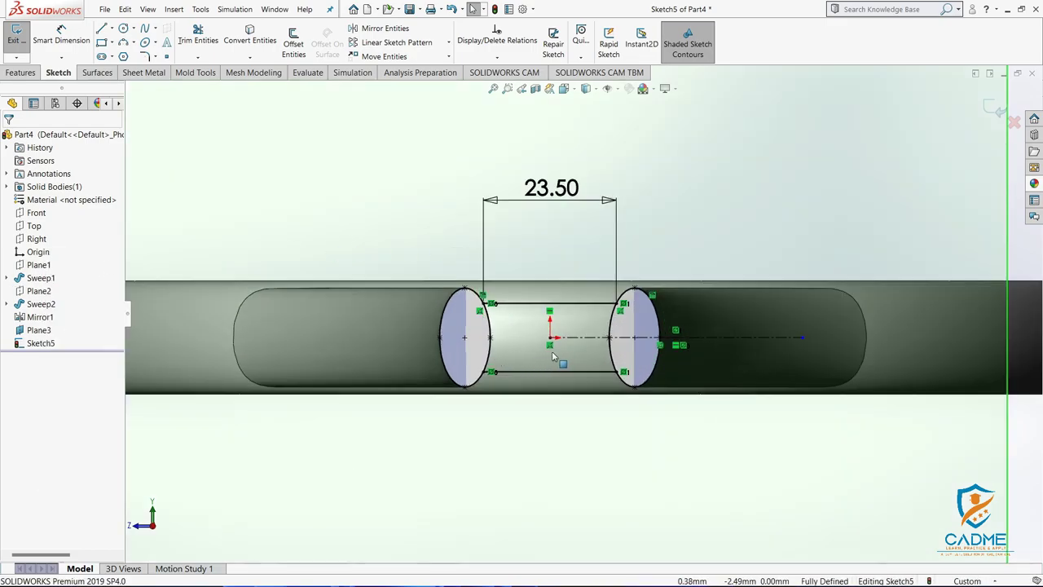
# Trim the inner arcs of both ellipses into a bridge profile and exit Sketch5
pyautogui.click(198, 37)
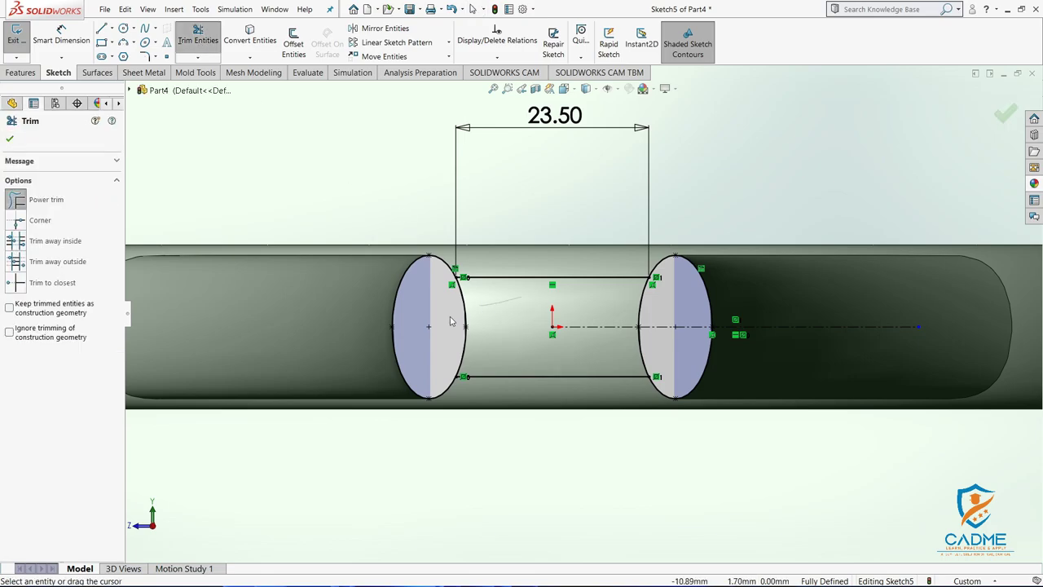
pyautogui.moveTo(489, 306); pyautogui.dragTo(676, 315)
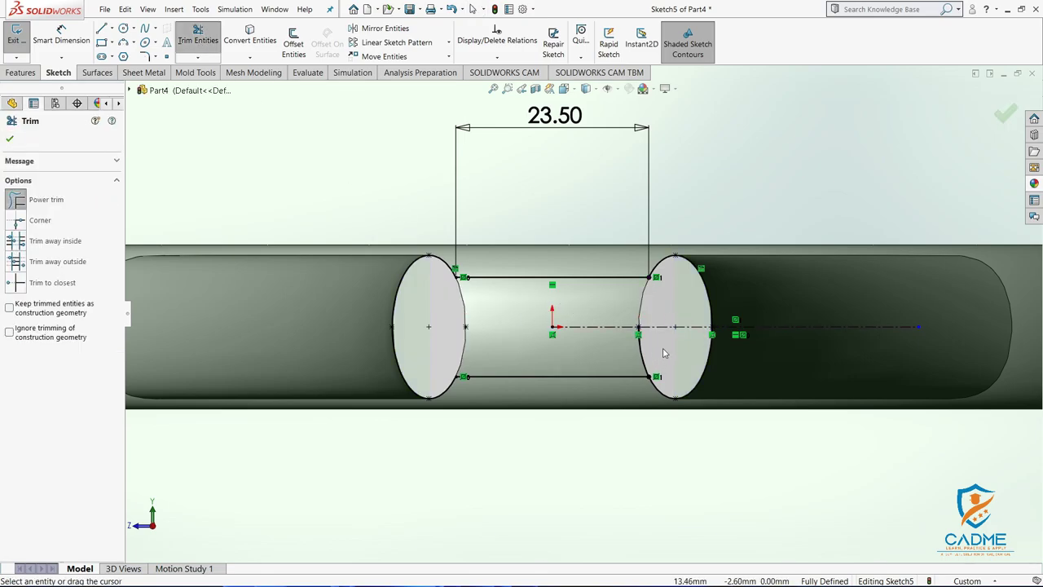
pyautogui.scroll(3, 591, 310)
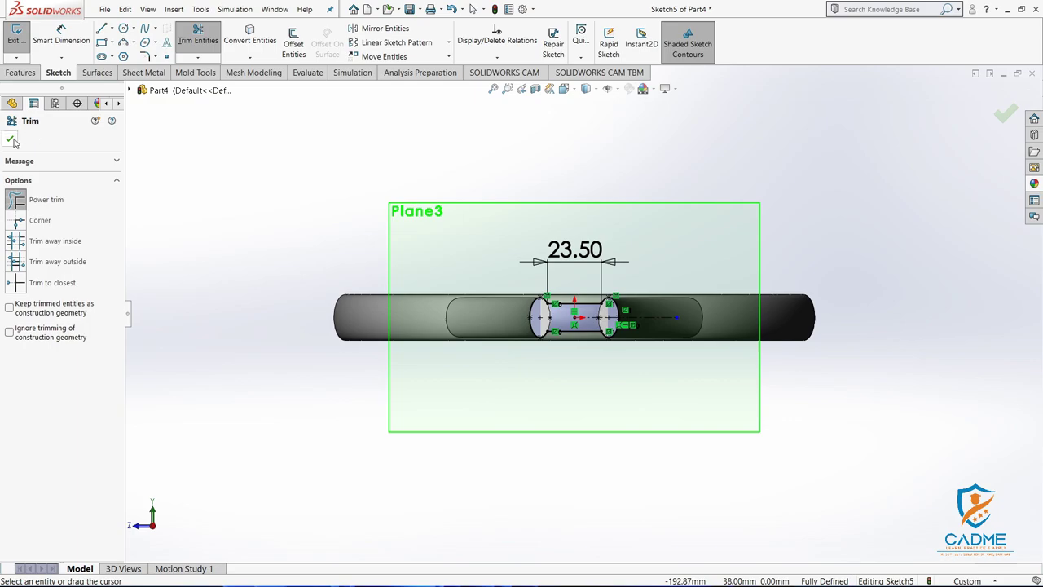
pyautogui.click(12, 140)
pyautogui.scroll(3, 657, 275)
pyautogui.moveTo(666, 288)
pyautogui.mouseDown(button='middle')
pyautogui.moveTo(559, 491)
pyautogui.moveTo(570, 302)
pyautogui.mouseUp(button='middle')
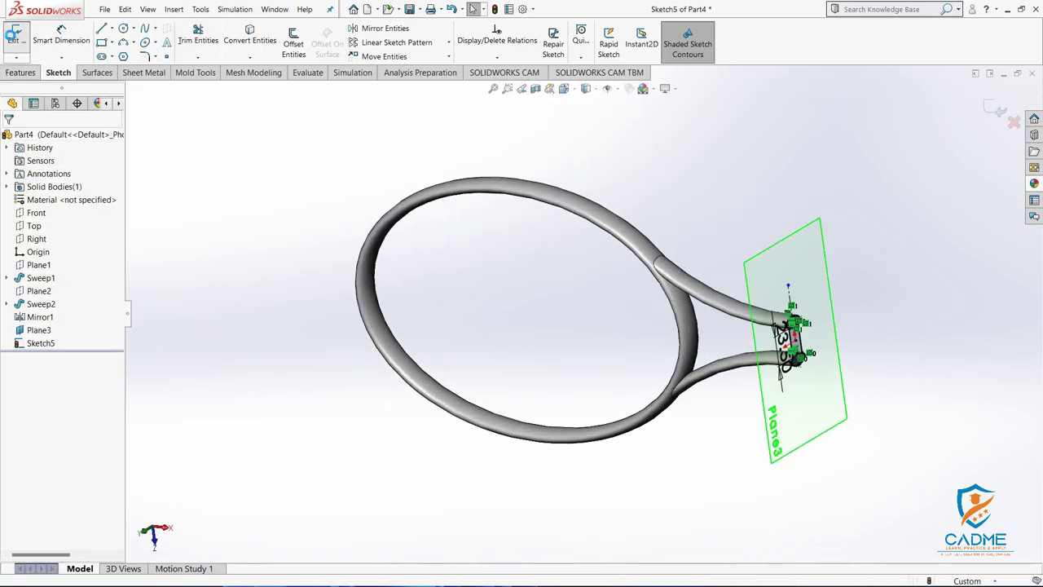
pyautogui.click(14, 37)
pyautogui.rightClick(828, 414)
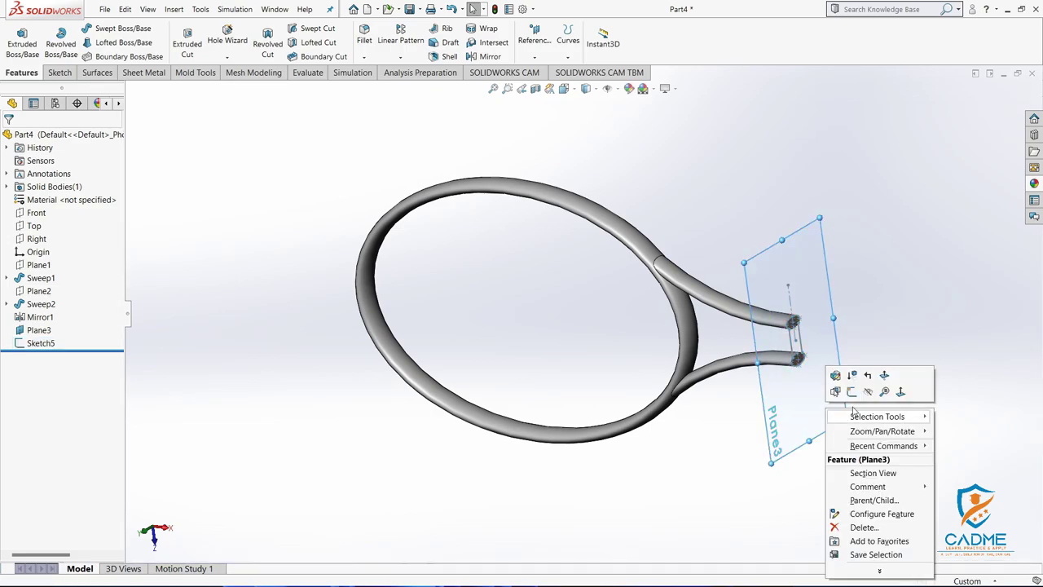
pyautogui.click(712, 409)
pyautogui.scroll(-2, 851, 359)
pyautogui.scroll(-3, 792, 369)
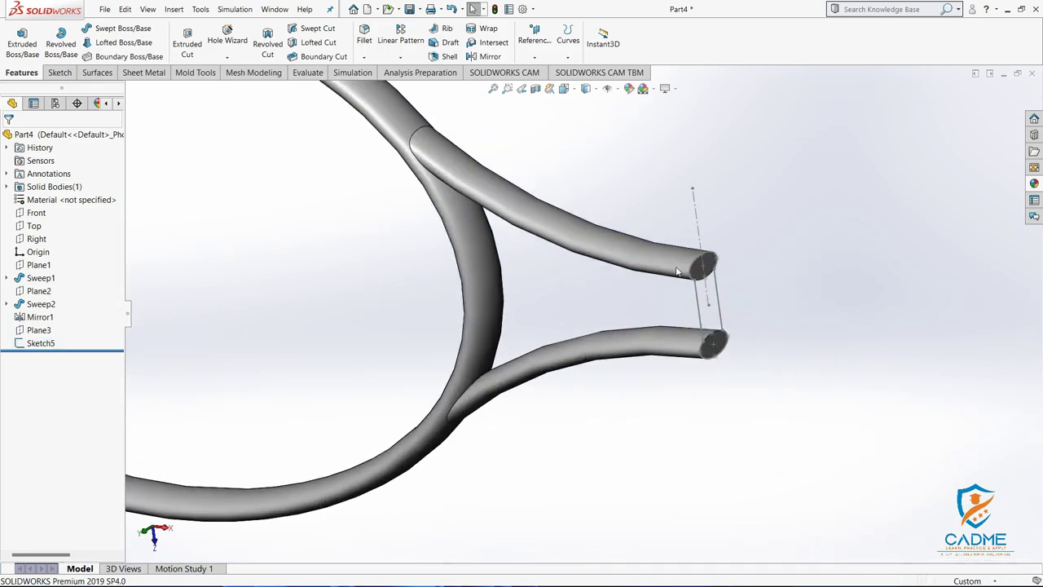
pyautogui.scroll(3, 690, 378)
pyautogui.scroll(2, 682, 391)
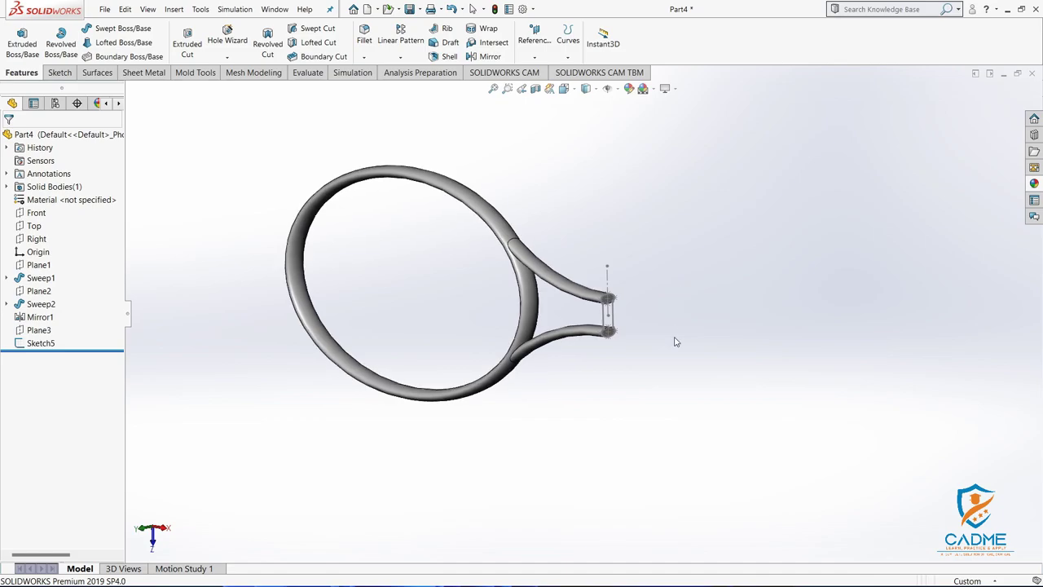
pyautogui.click(684, 573)
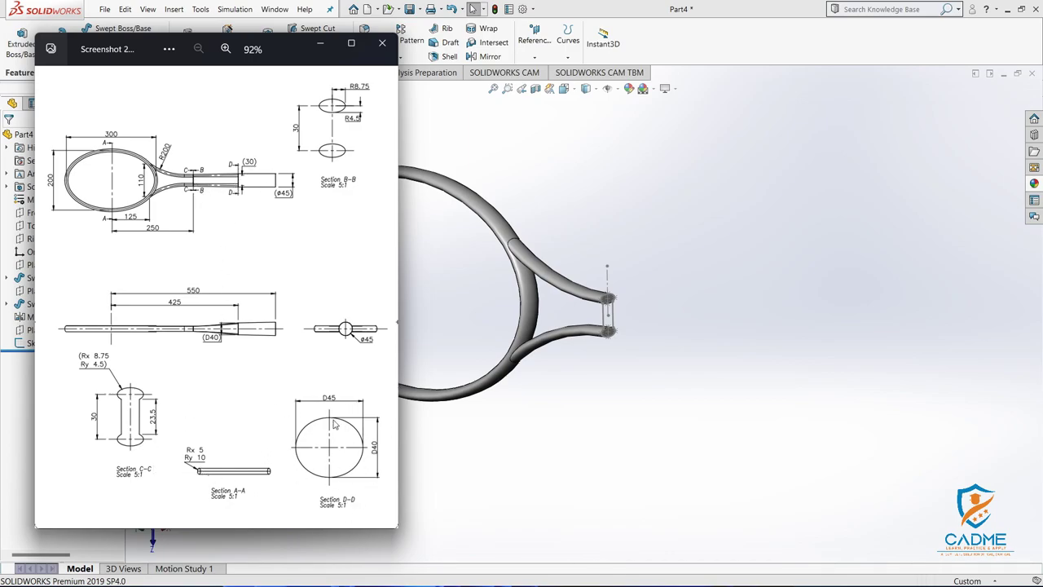
pyautogui.click(740, 327)
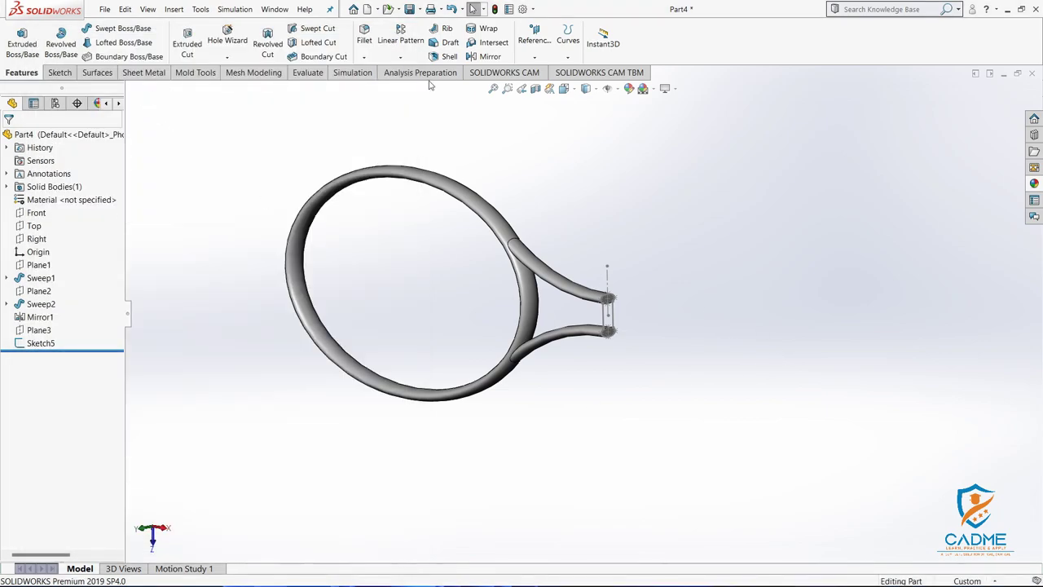
# Create Plane4 offset 425 mm from the Right plane, checking the drawing for the distance
pyautogui.click(534, 36)
pyautogui.click(544, 71)
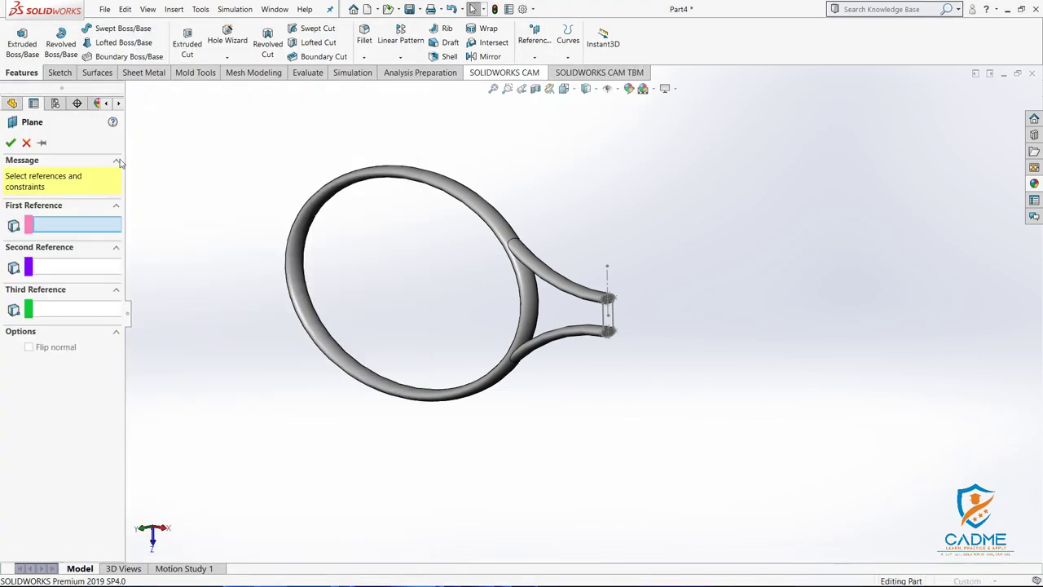
pyautogui.click(129, 90)
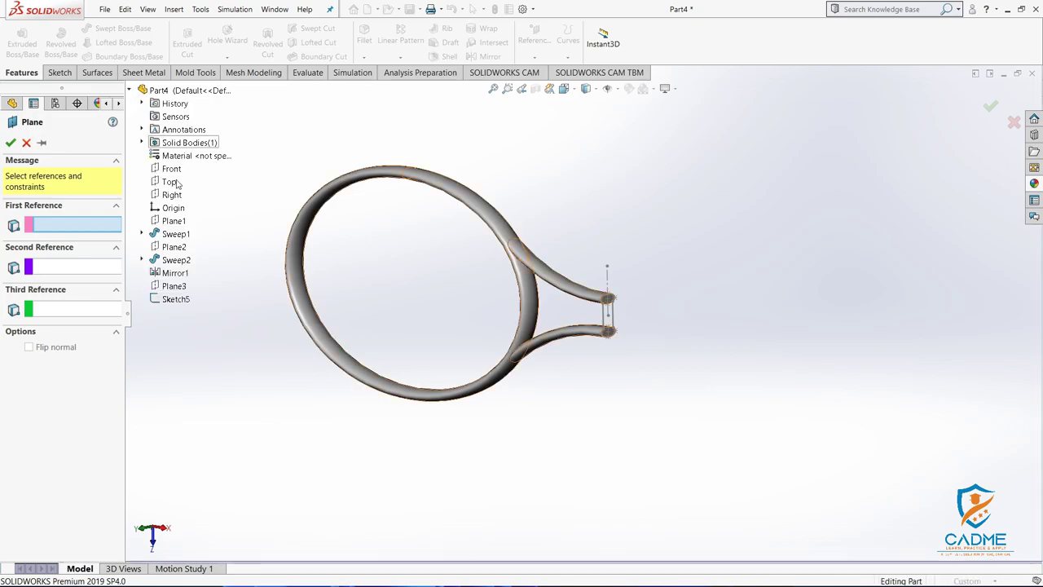
pyautogui.click(172, 195)
pyautogui.moveTo(615, 583)
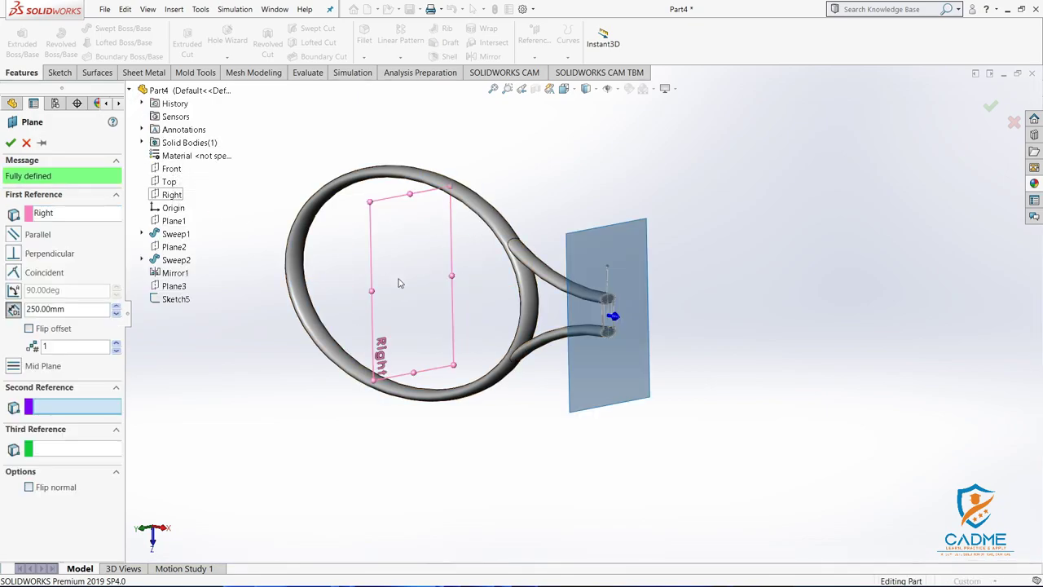
pyautogui.click(702, 573)
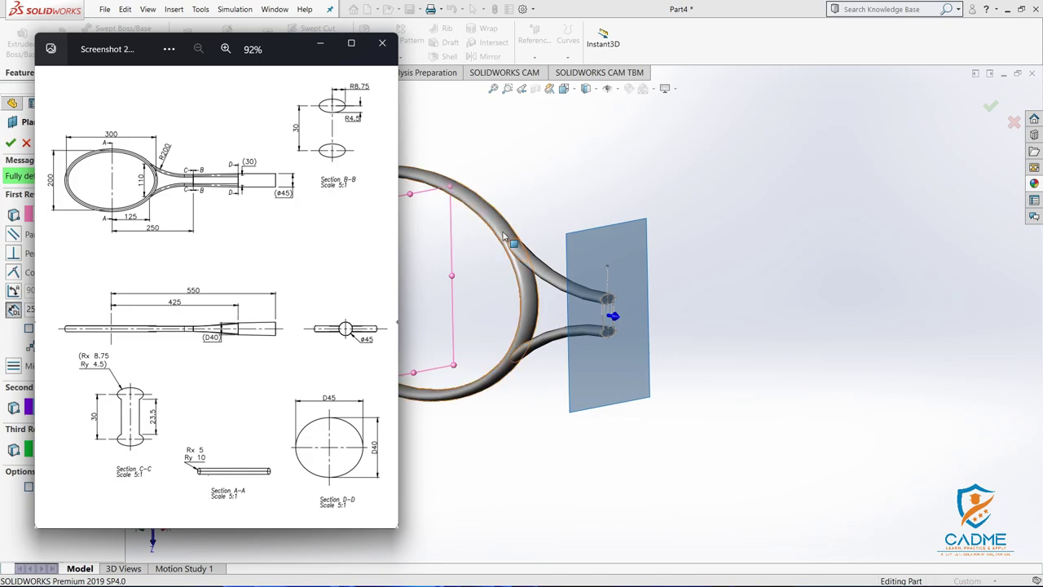
pyautogui.click(729, 160)
pyautogui.write('4')
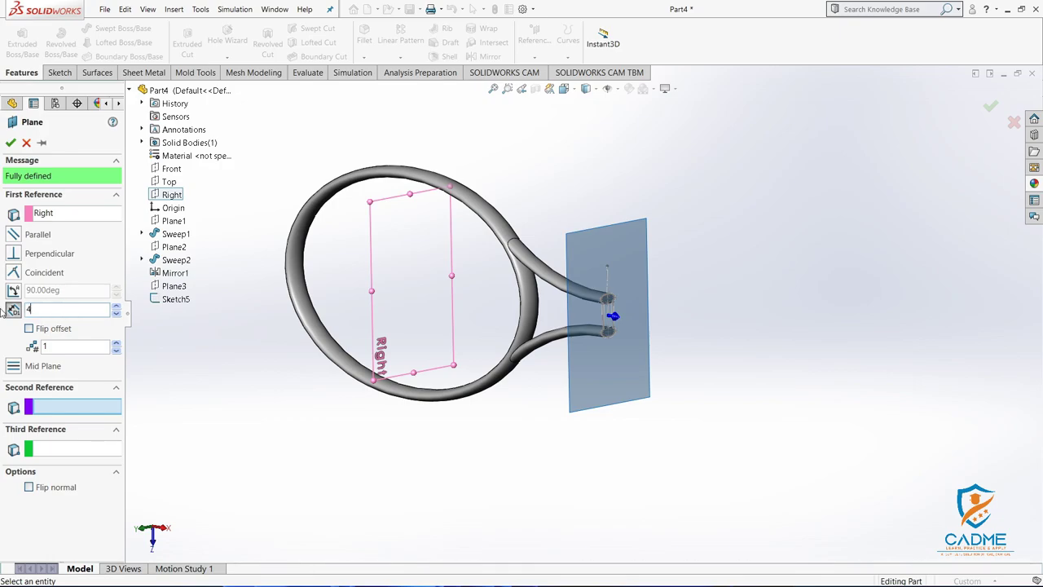
pyautogui.write('25.00mm')
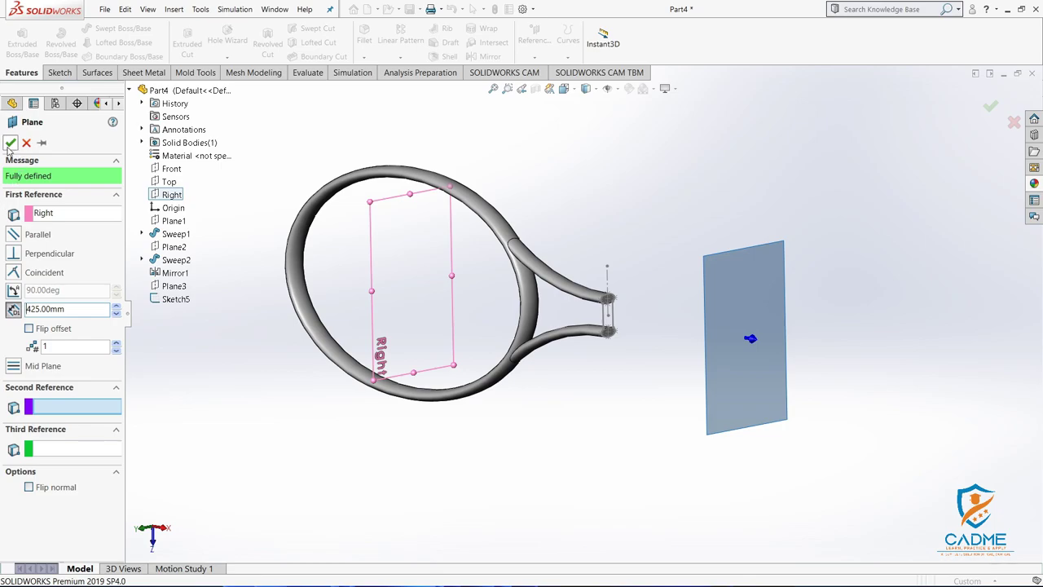
pyautogui.click(11, 142)
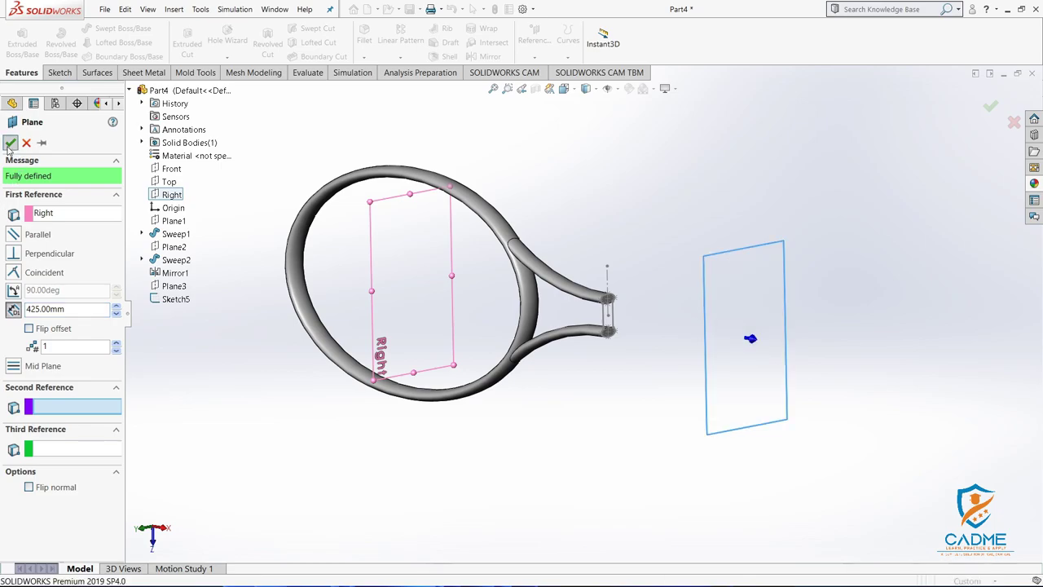
pyautogui.click(742, 297)
# Start Sketch6 on Plane4 and draw an ellipse centred on the origin
pyautogui.click(807, 256)
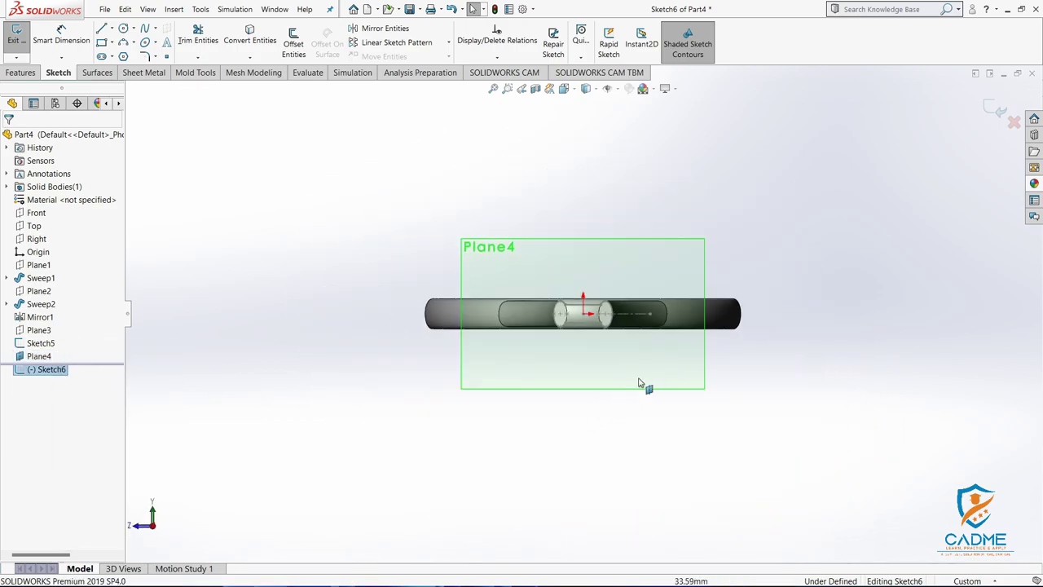
pyautogui.click(146, 41)
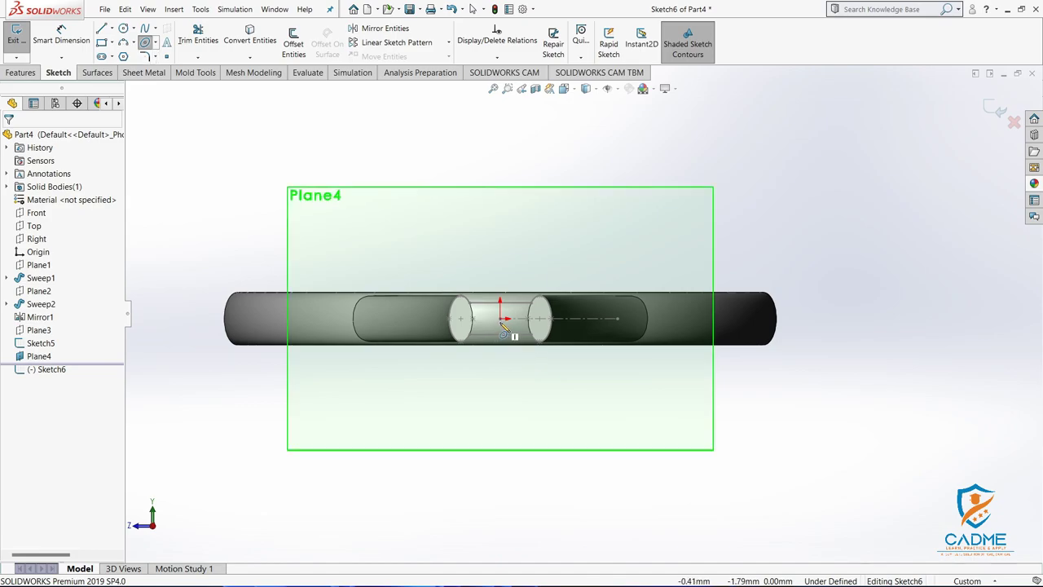
pyautogui.click(501, 318)
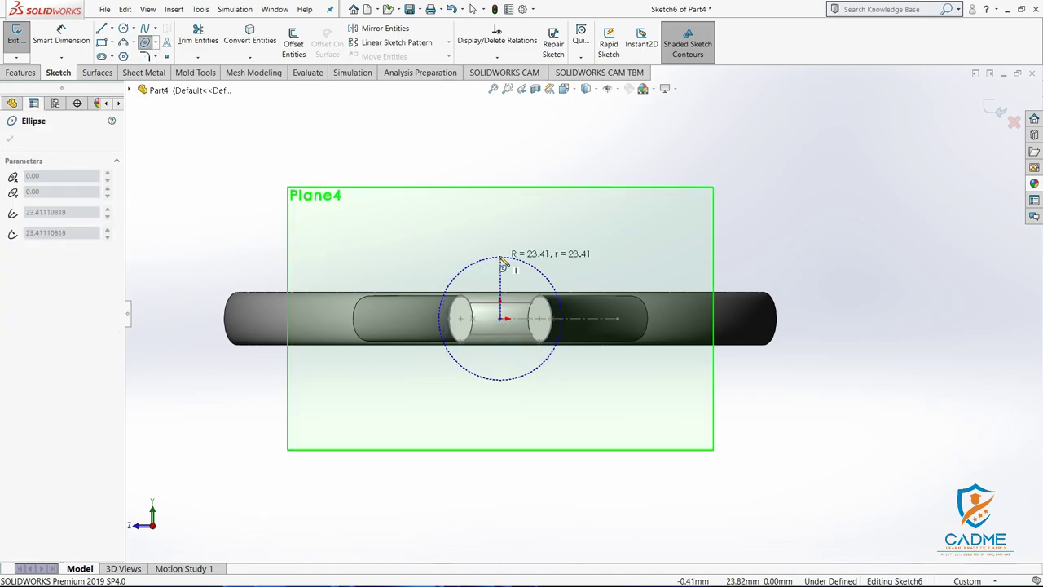
pyautogui.click(500, 254)
pyautogui.click(559, 269)
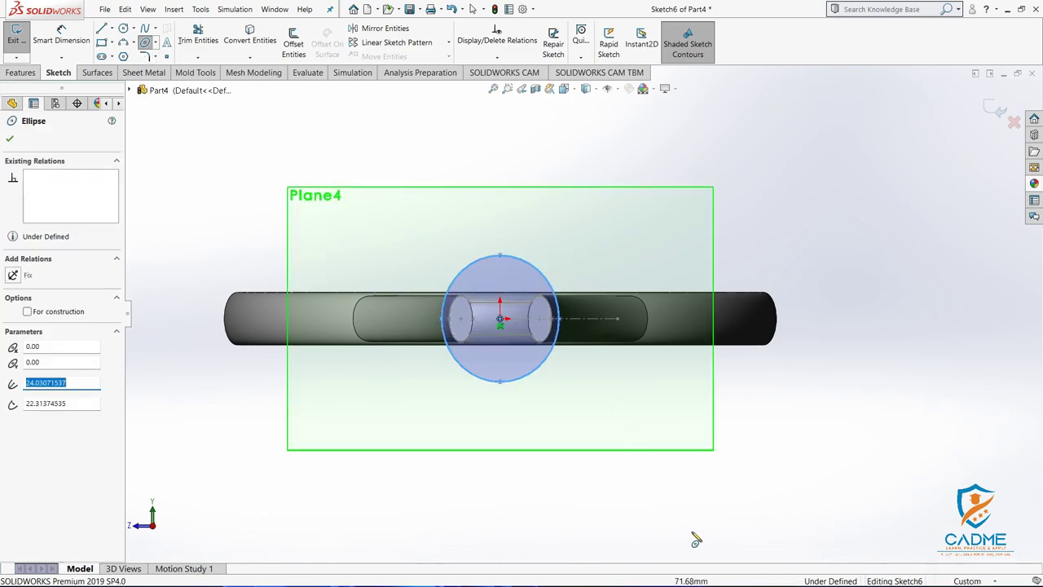
pyautogui.click(473, 9)
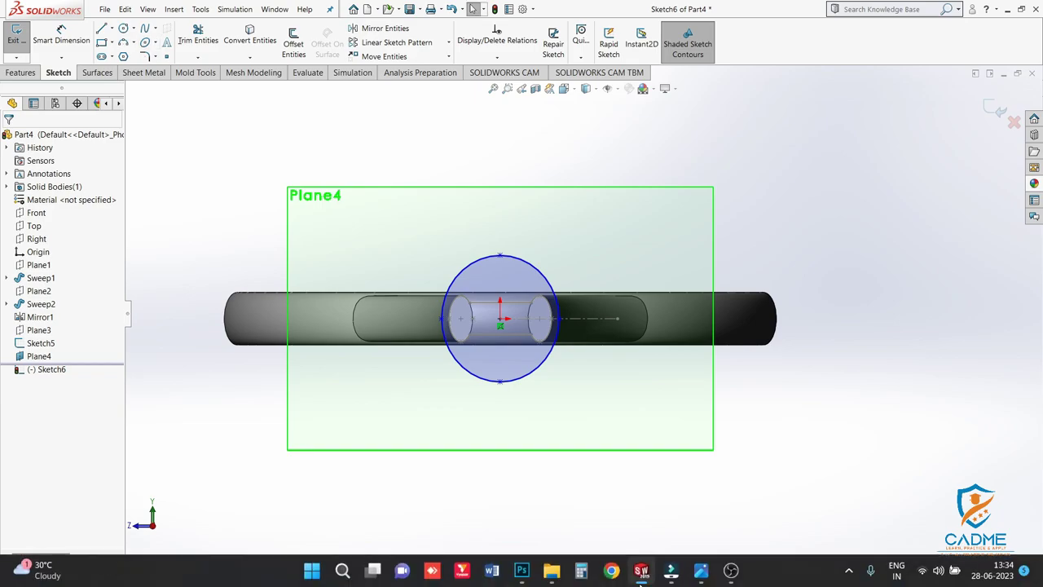
pyautogui.click(699, 571)
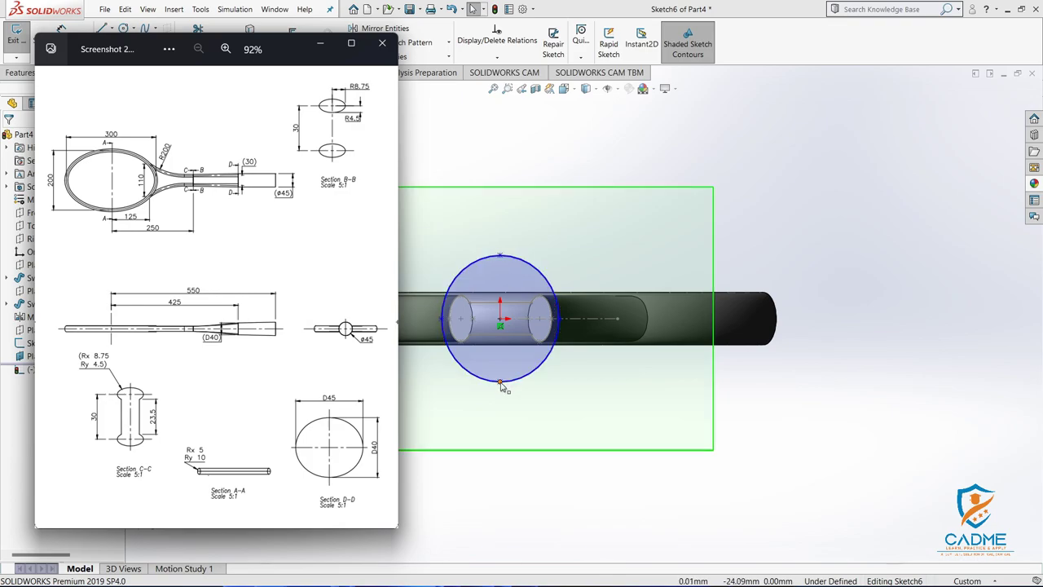
pyautogui.click(320, 46)
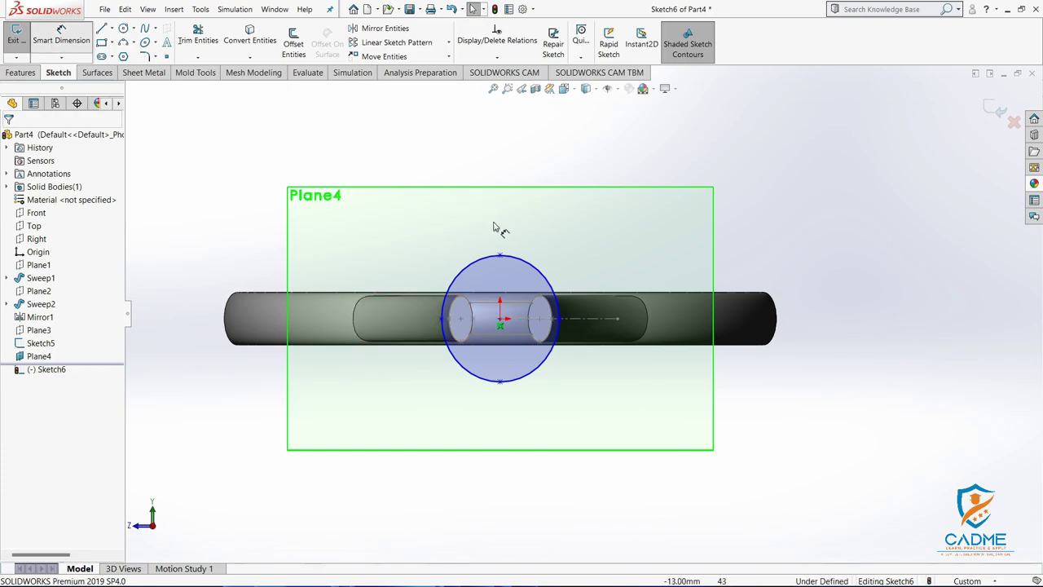
# Dimension the ellipse 40 mm tall and 45 mm wide
pyautogui.click(500, 381)
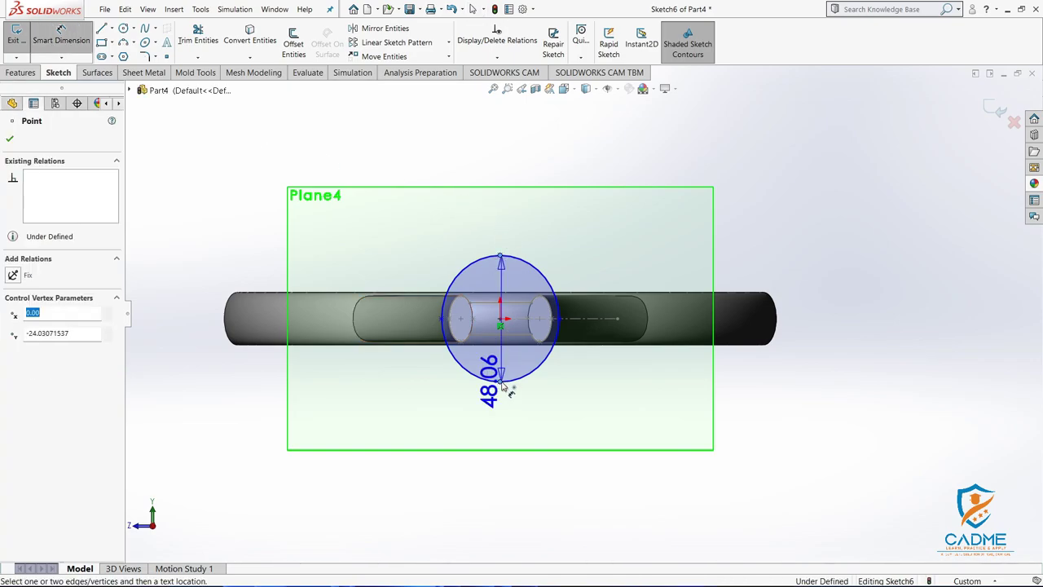
pyautogui.click(863, 386)
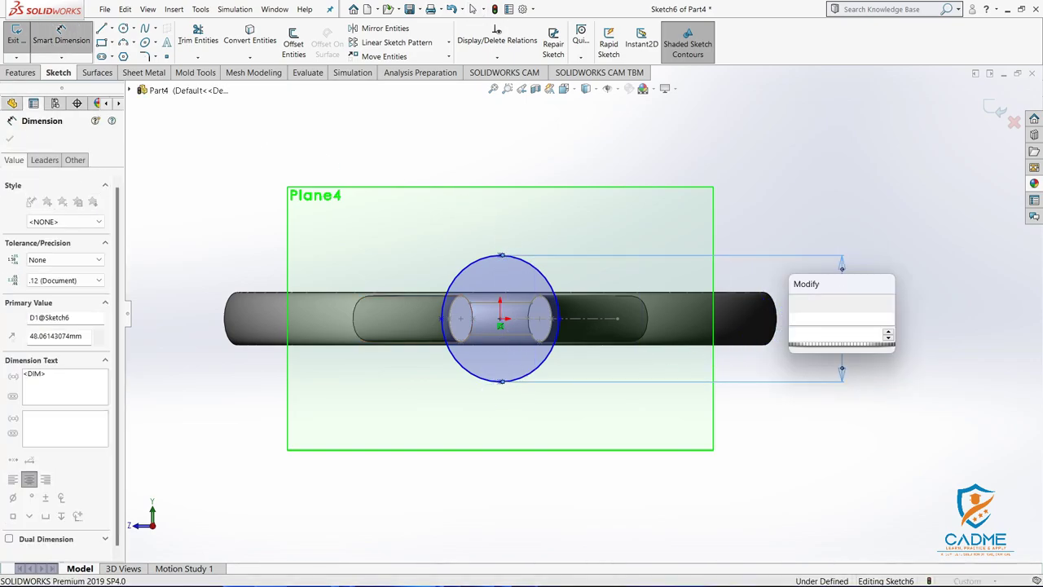
pyautogui.write('40')
pyautogui.press('Return')
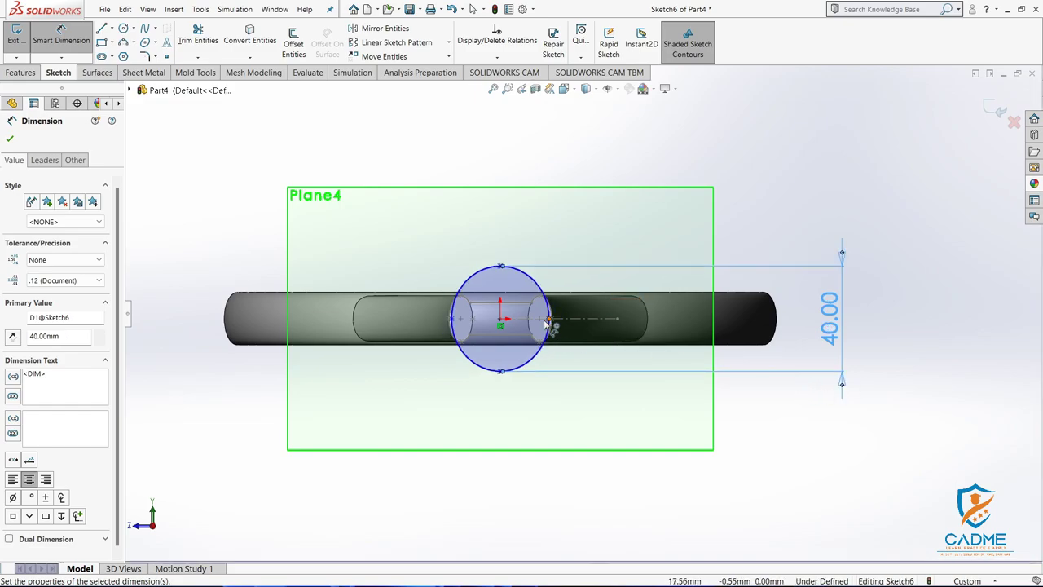
pyautogui.click(452, 320)
pyautogui.click(548, 318)
pyautogui.click(501, 159)
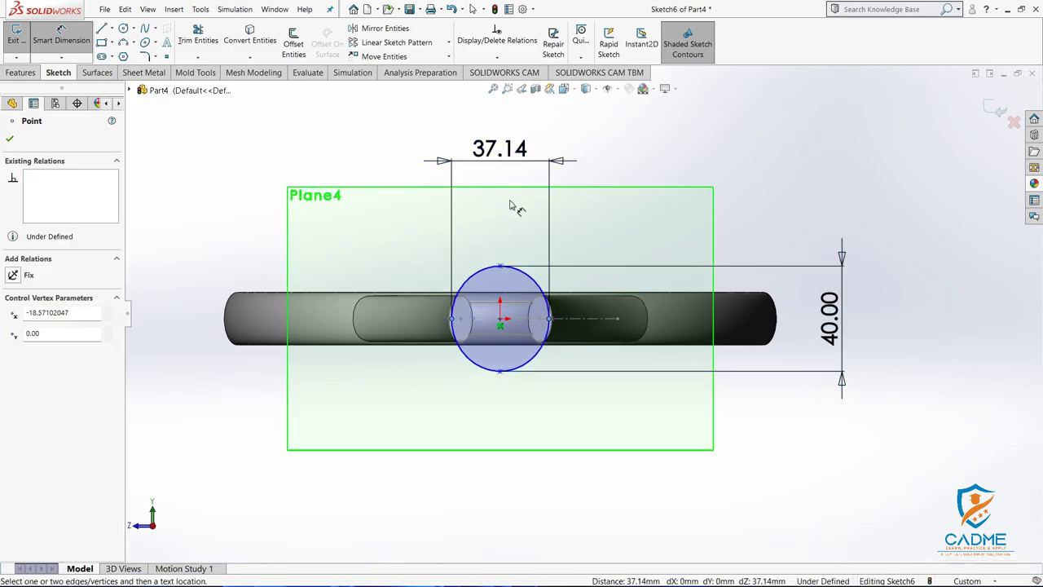
pyautogui.press('Escape')
pyautogui.click(701, 570)
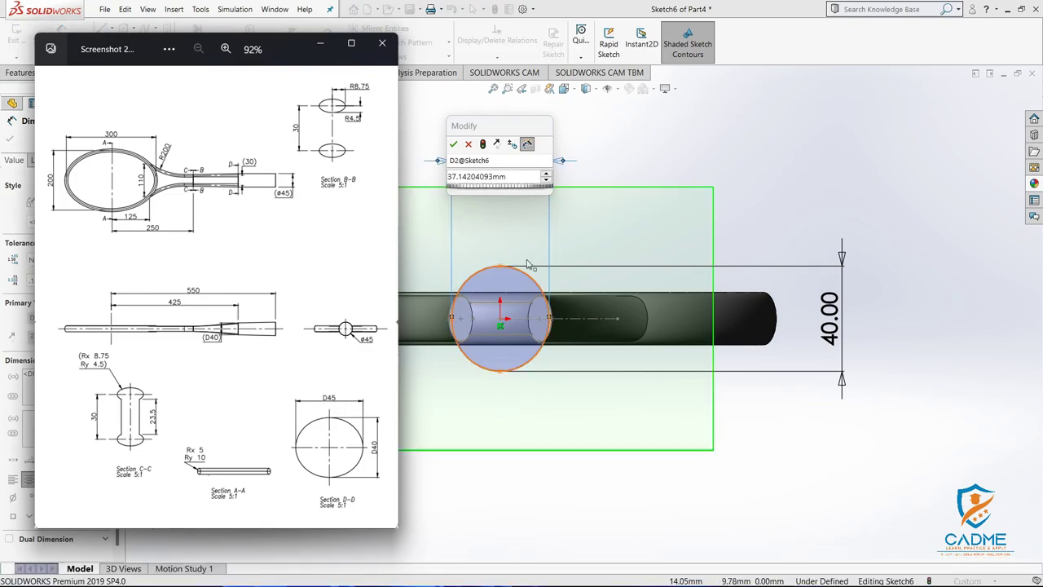
pyautogui.click(523, 183)
pyautogui.write('45')
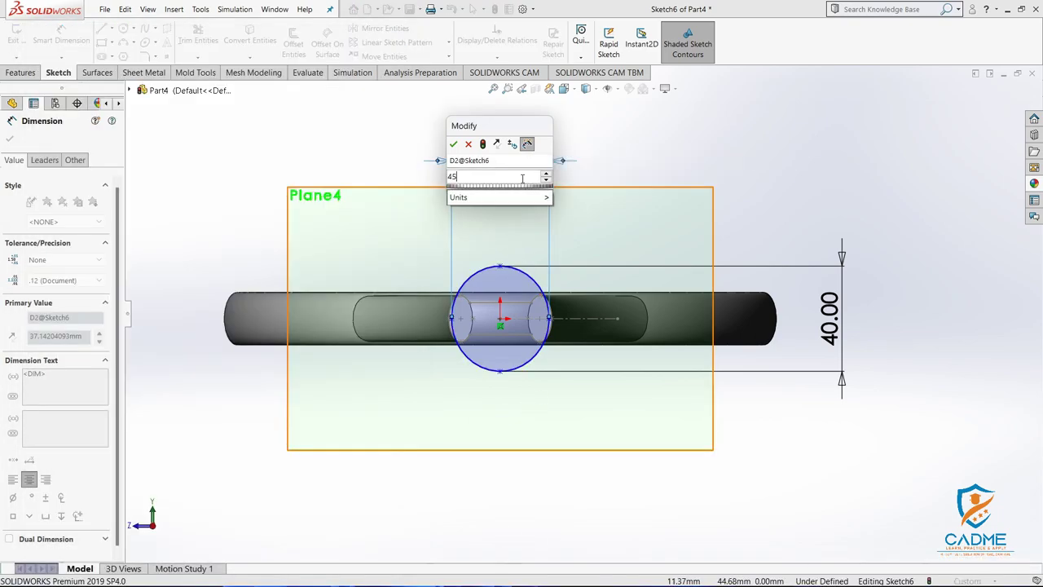
pyautogui.press('Return')
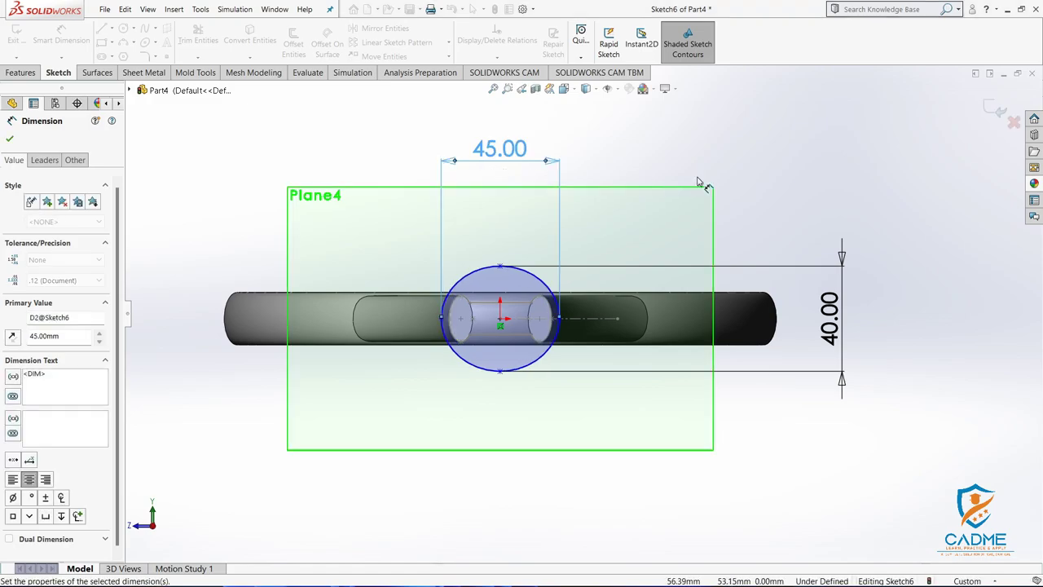
# Confirm the ellipse centre is fixed at the origin and exit Sketch6
pyautogui.press('Escape')
pyautogui.press('Escape')
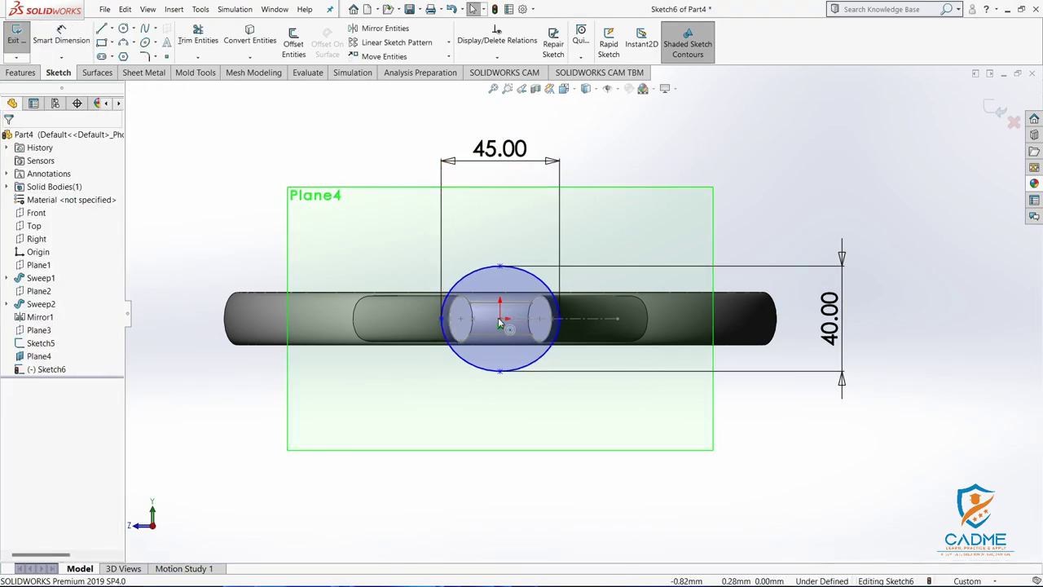
pyautogui.click(500, 320)
pyautogui.moveTo(503, 319); pyautogui.dragTo(518, 324)
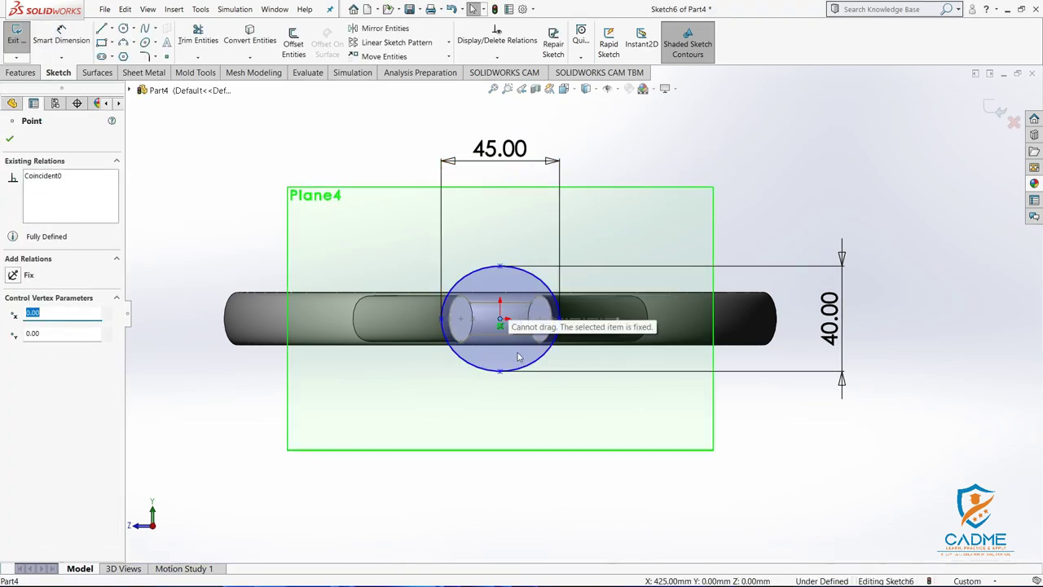
pyautogui.click(552, 455)
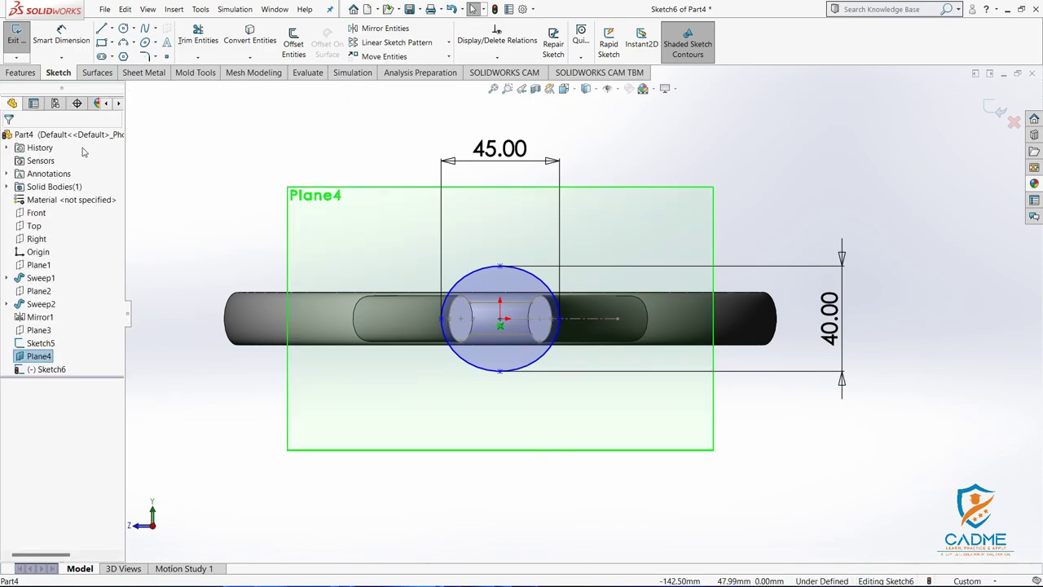
pyautogui.click(16, 37)
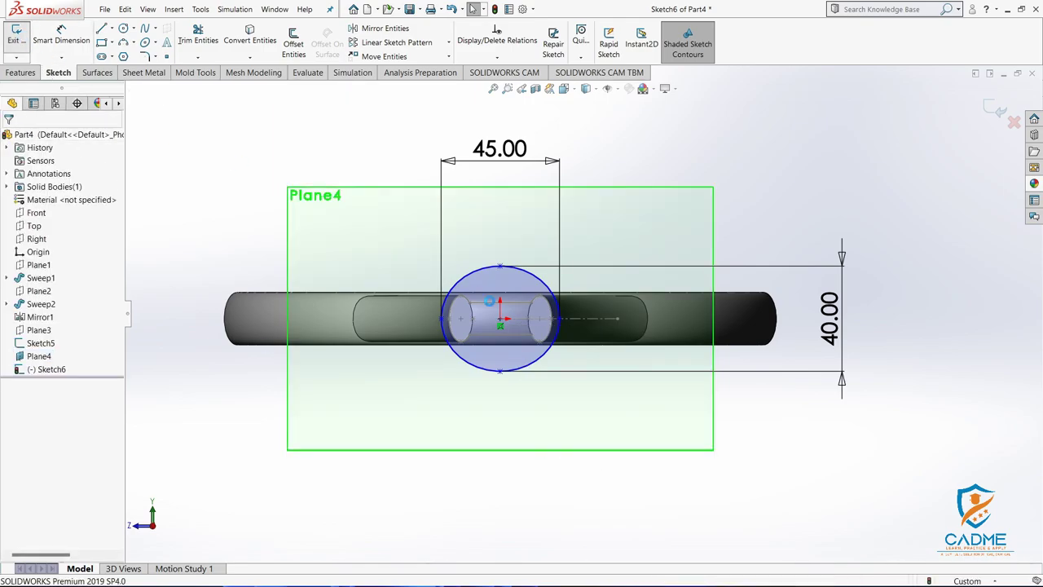
# Hide Plane4 and orbit to an angled view of the racket
pyautogui.rightClick(519, 433)
pyautogui.click(566, 401)
pyautogui.scroll(5, 549, 301)
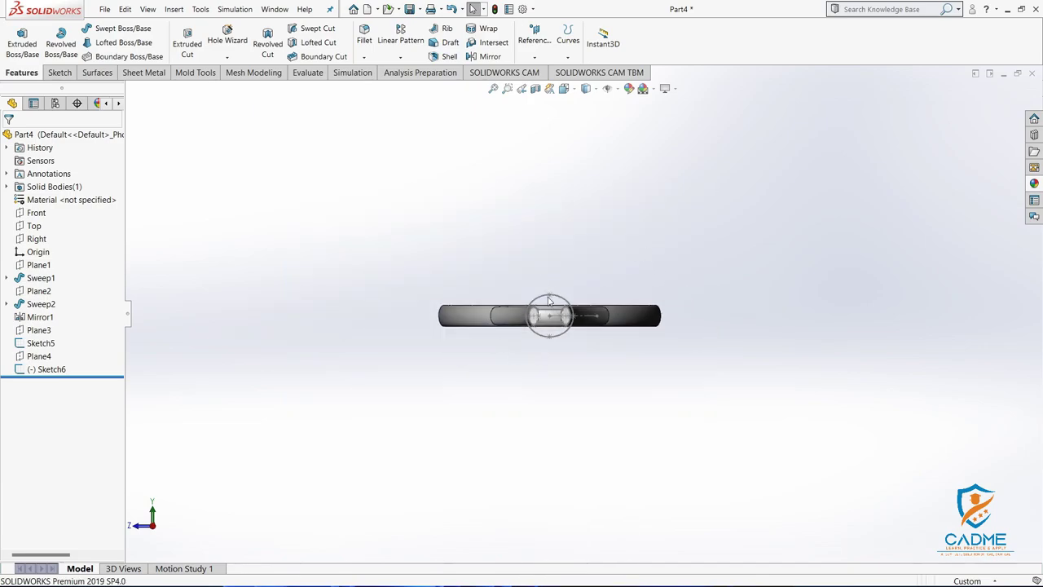
pyautogui.moveTo(549, 302); pyautogui.dragTo(765, 429, button='middle')
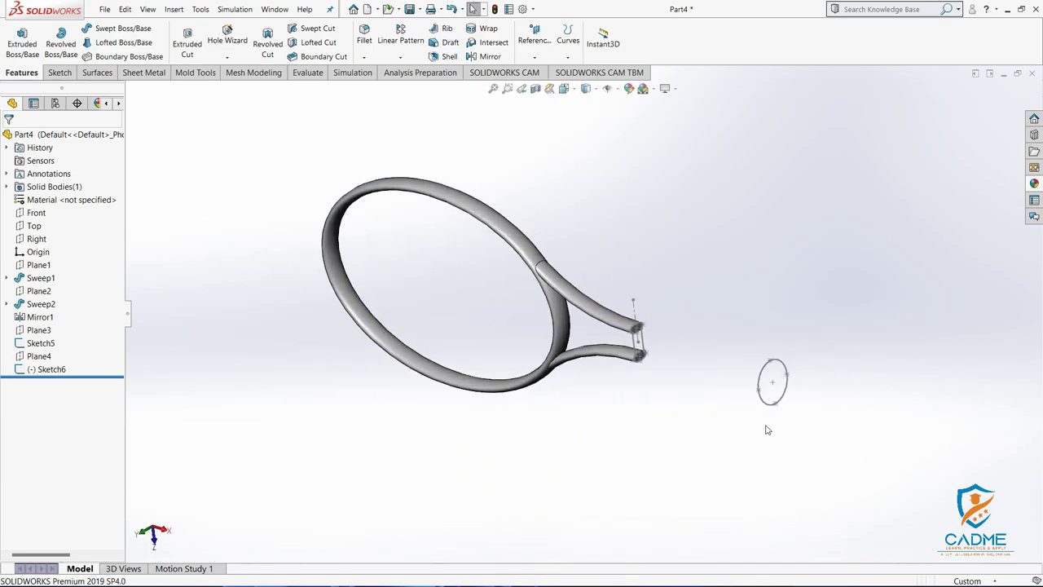
pyautogui.scroll(-2, 766, 429)
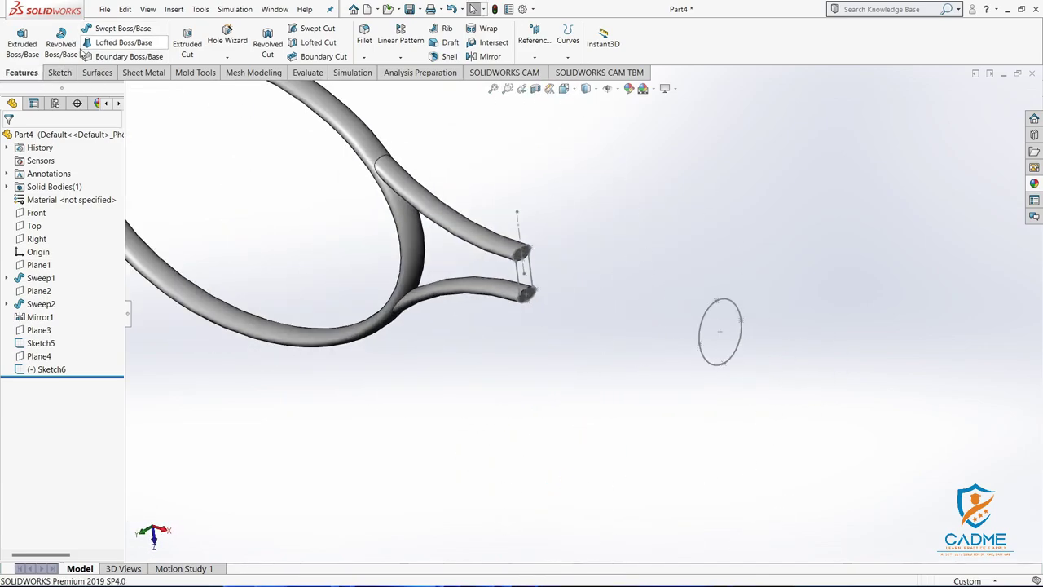
# Loft from the Sketch5 tube-end profile to the Sketch6 ellipse to create Loft1
pyautogui.click(118, 43)
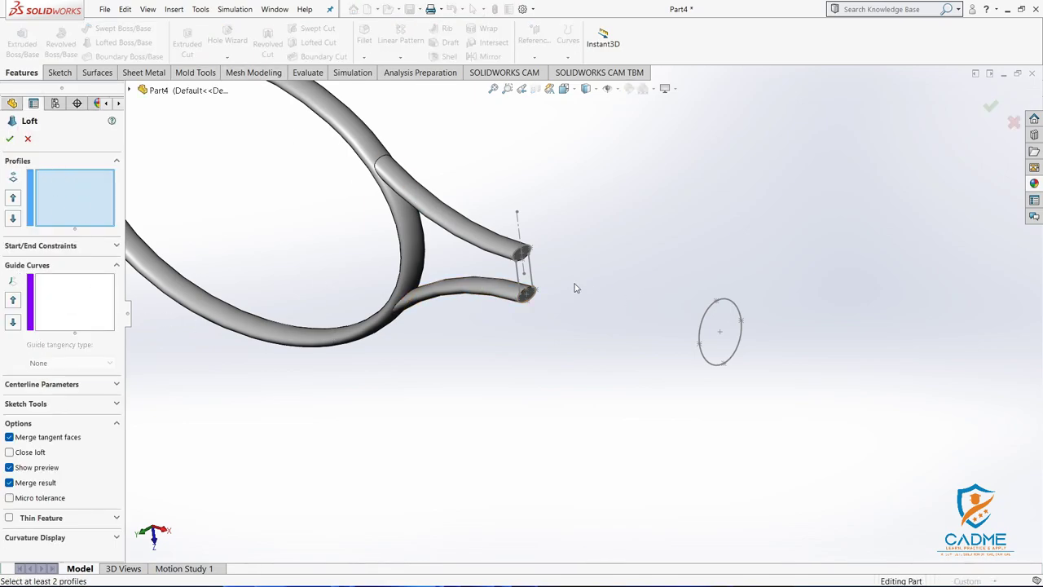
pyautogui.click(530, 273)
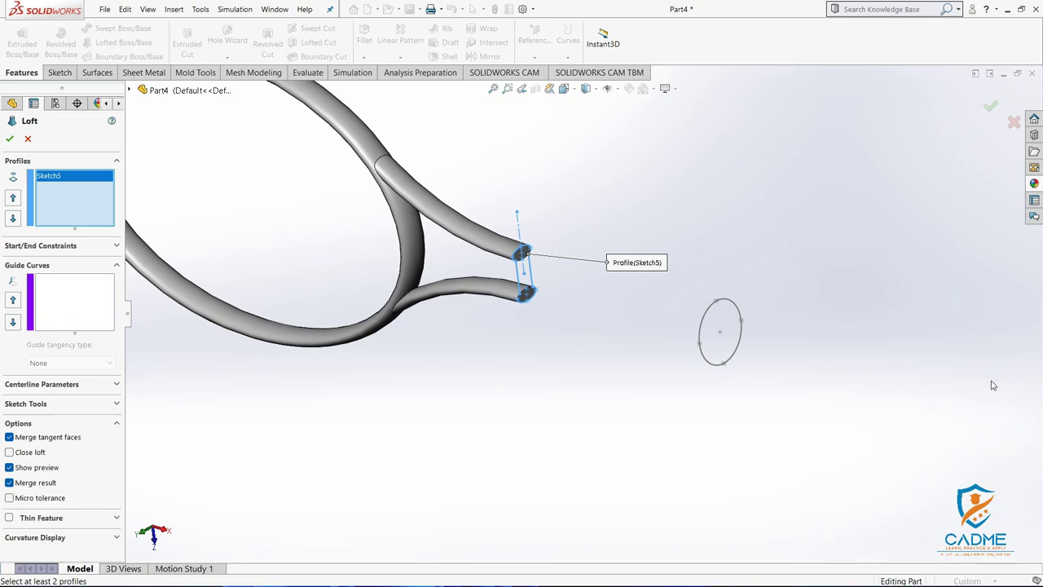
pyautogui.click(739, 342)
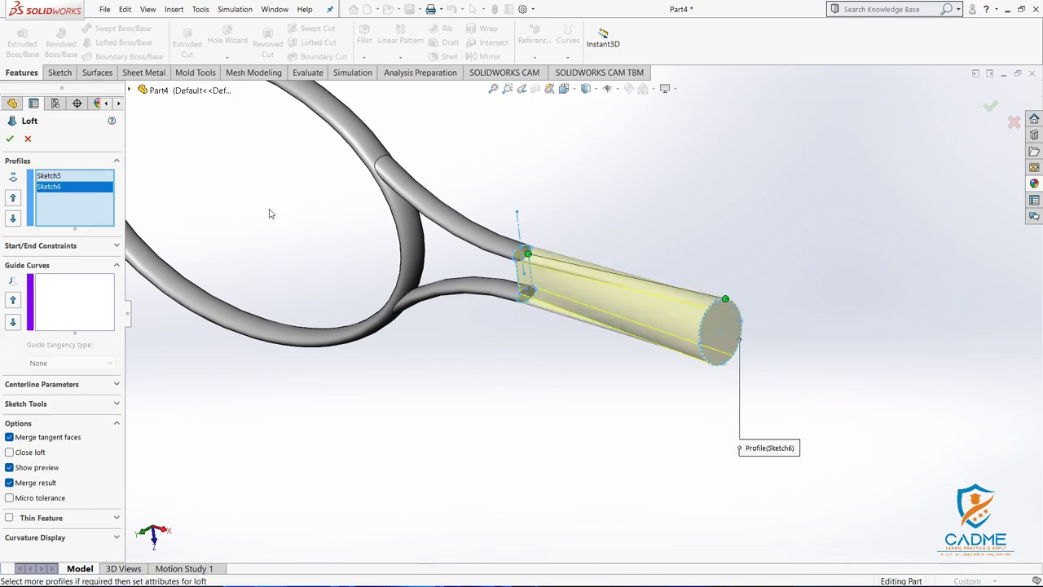
pyautogui.click(10, 140)
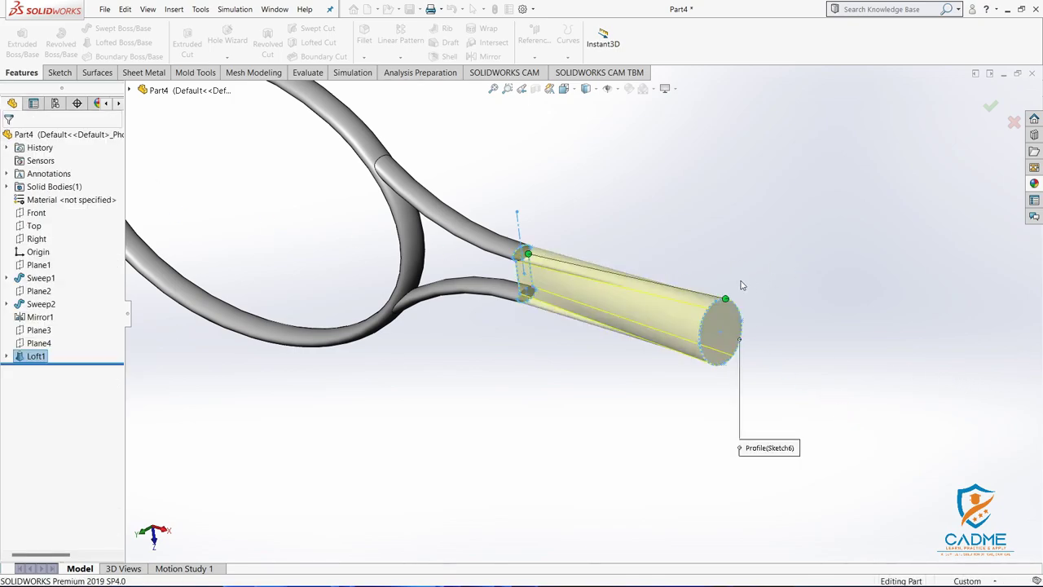
pyautogui.scroll(-3, 747, 326)
pyautogui.scroll(-1, 649, 361)
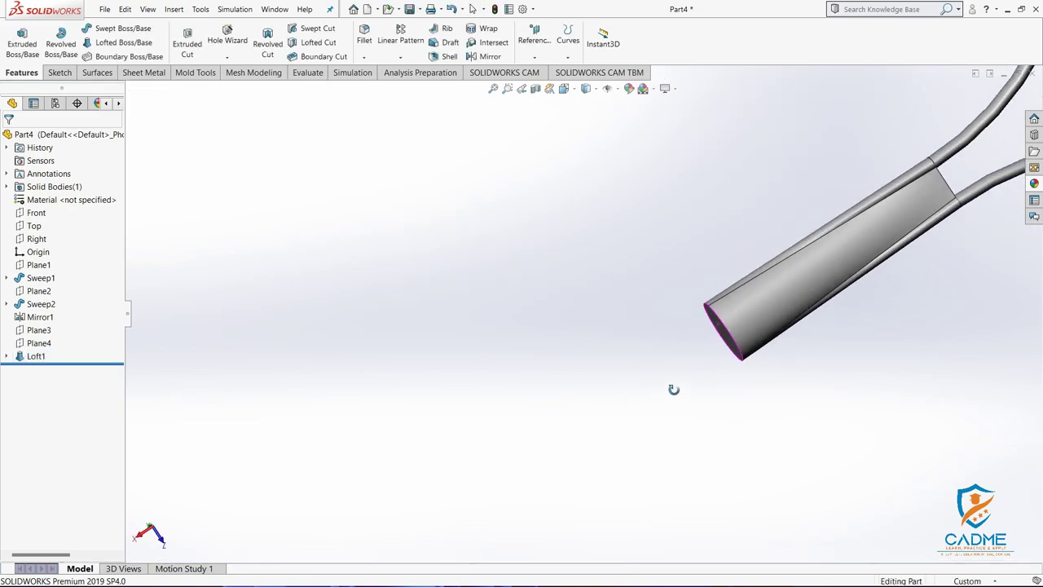
pyautogui.scroll(5, 673, 388)
pyautogui.moveTo(781, 288); pyautogui.dragTo(766, 366, button='middle')
pyautogui.scroll(3, 721, 361)
pyautogui.scroll(-1, 664, 333)
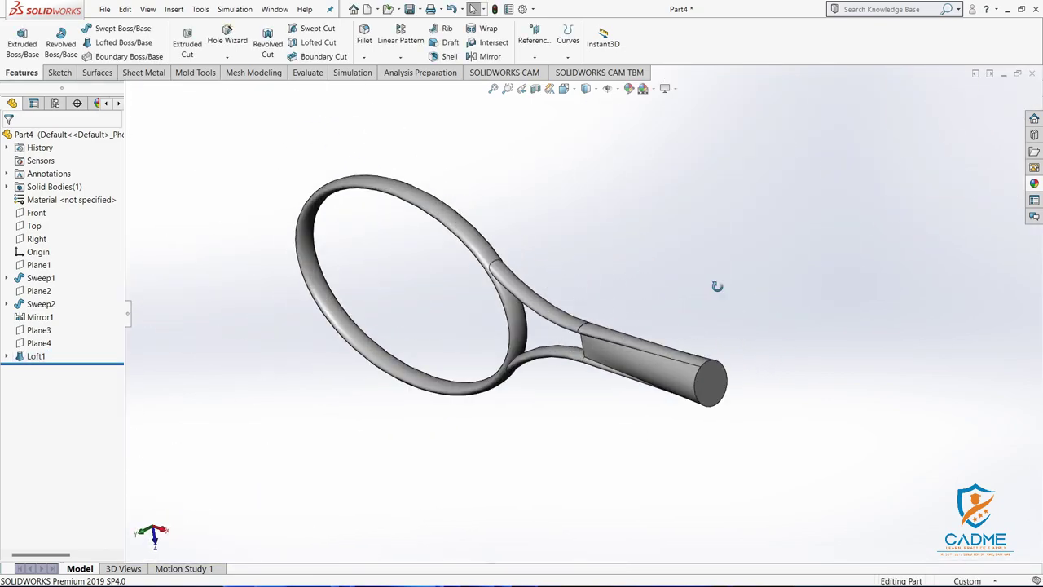
pyautogui.moveTo(717, 286)
pyautogui.mouseDown(button='middle')
pyautogui.moveTo(775, 249)
pyautogui.moveTo(673, 282)
pyautogui.moveTo(589, 293)
pyautogui.moveTo(675, 337)
pyautogui.moveTo(638, 391)
pyautogui.mouseUp(button='middle')
# After consulting the reference drawing, create Plane5 offset 550 mm from the Right plane
pyautogui.click(701, 570)
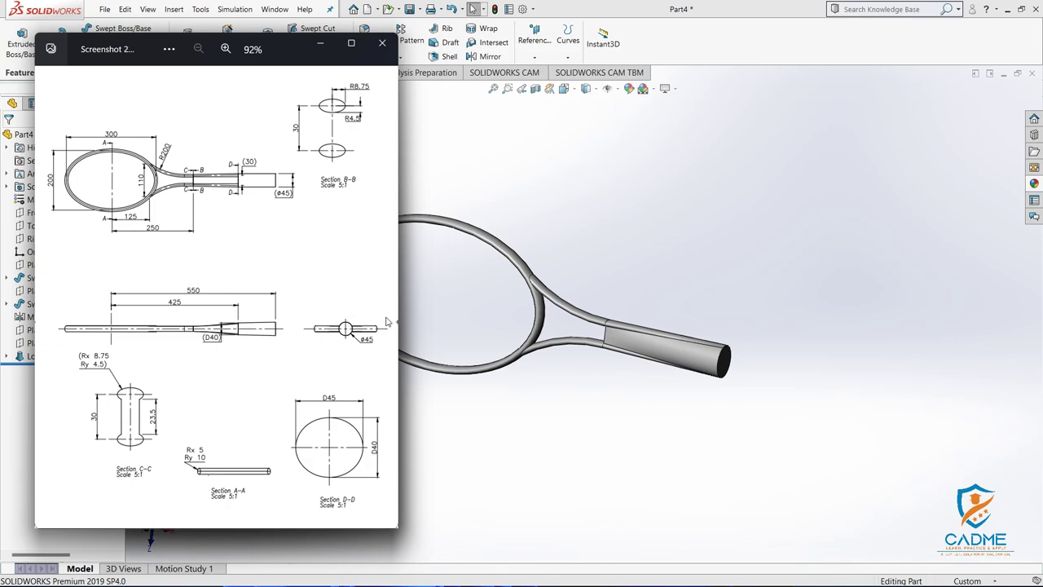
pyautogui.press('super+Down')
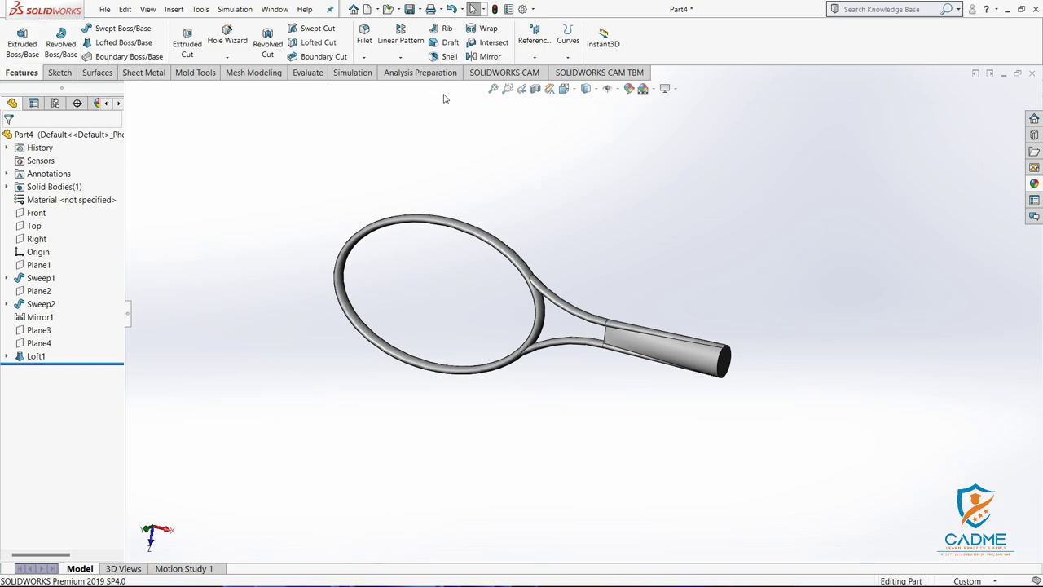
pyautogui.click(533, 58)
pyautogui.click(540, 70)
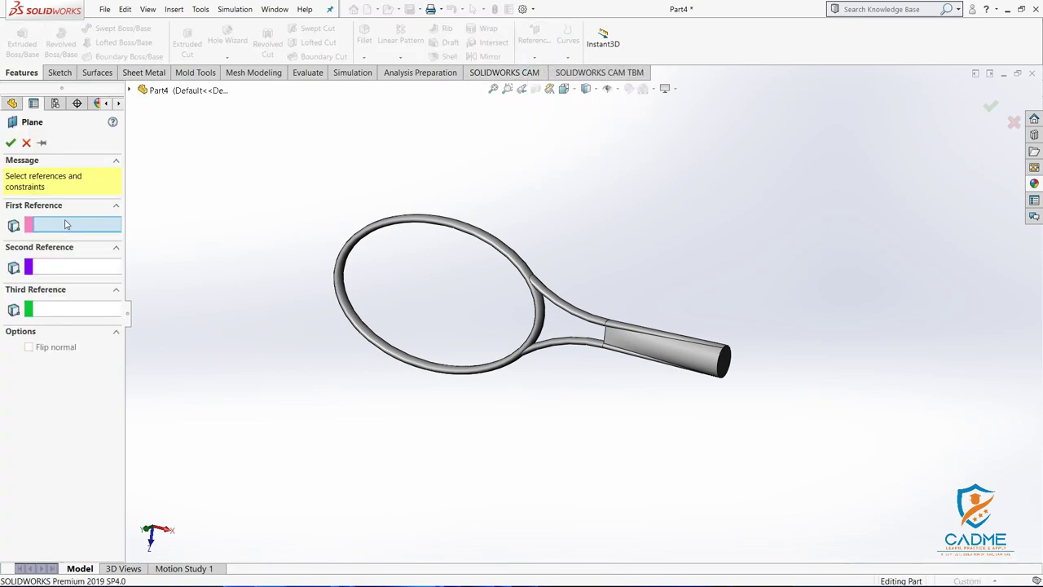
pyautogui.click(128, 91)
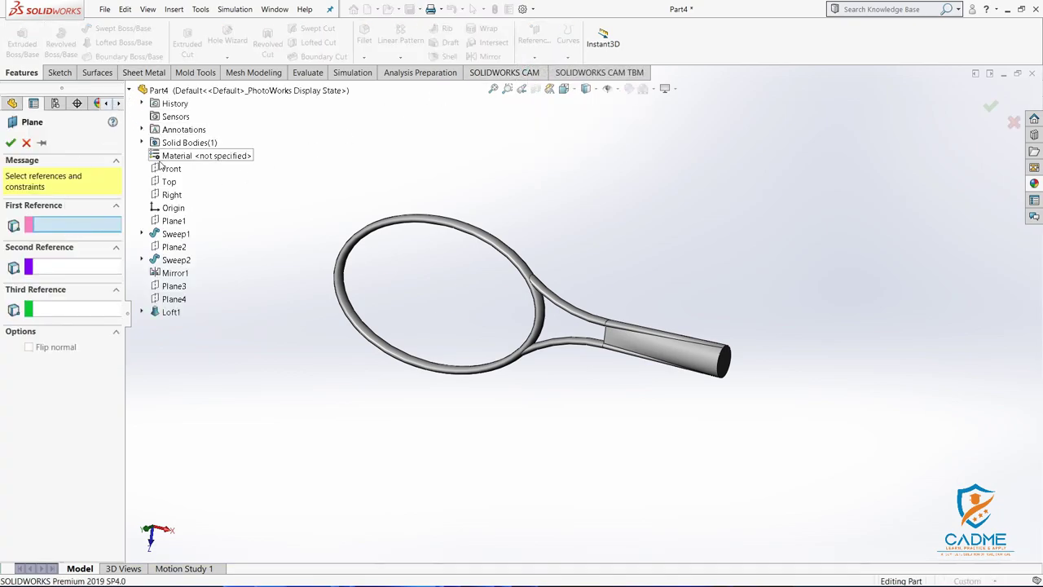
pyautogui.click(168, 196)
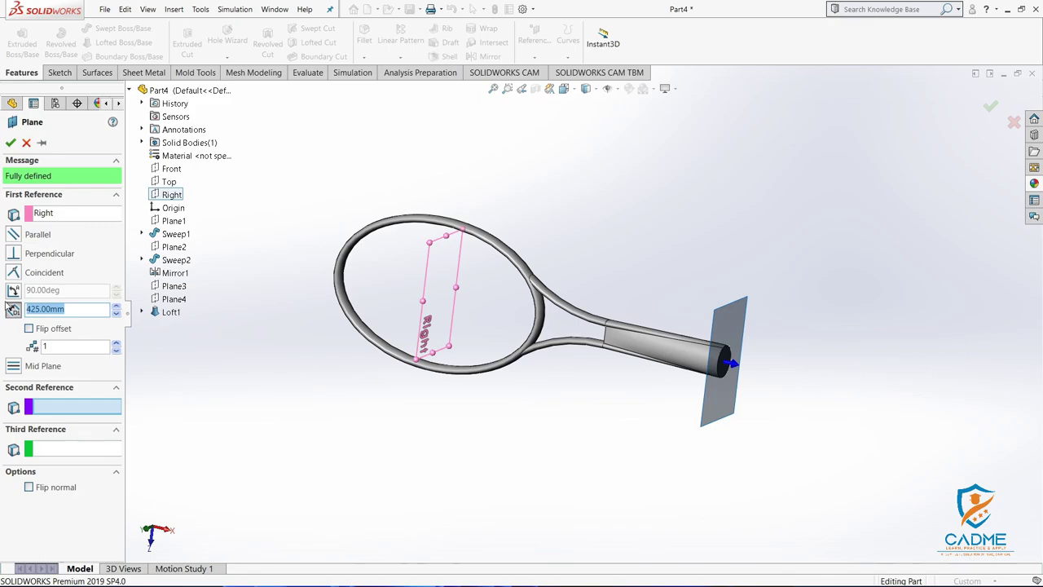
pyautogui.write('0')
pyautogui.press('Return')
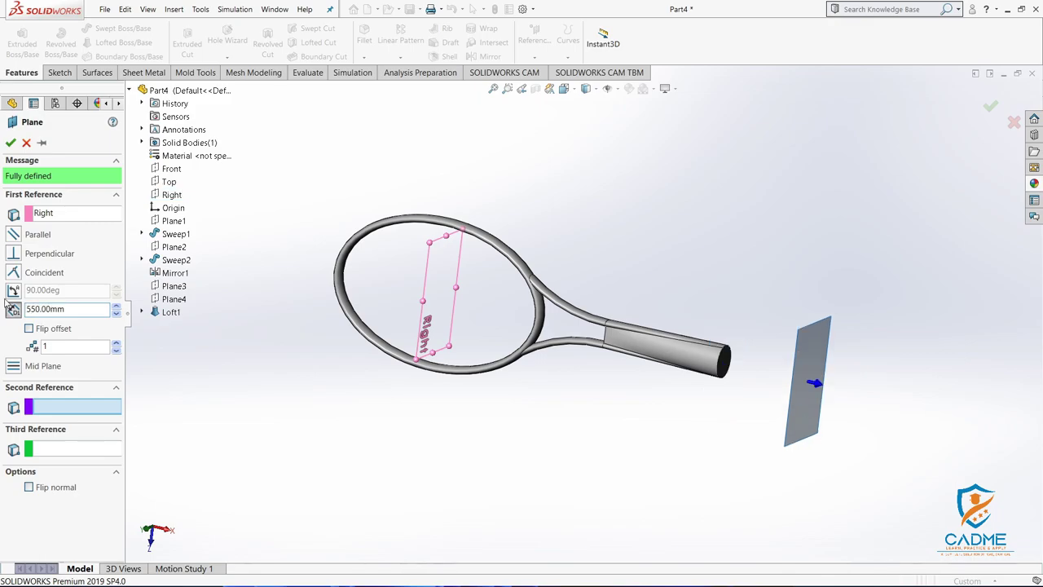
pyautogui.click(10, 143)
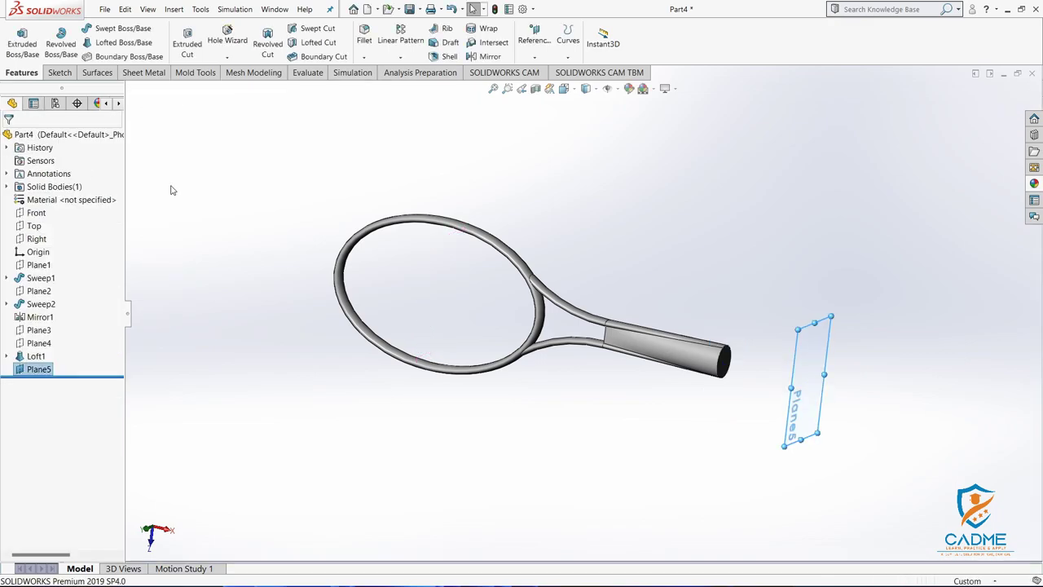
# Confirm Plane5 and start a new sketch on it, turned Normal To
pyautogui.click(813, 326)
pyautogui.click(856, 341)
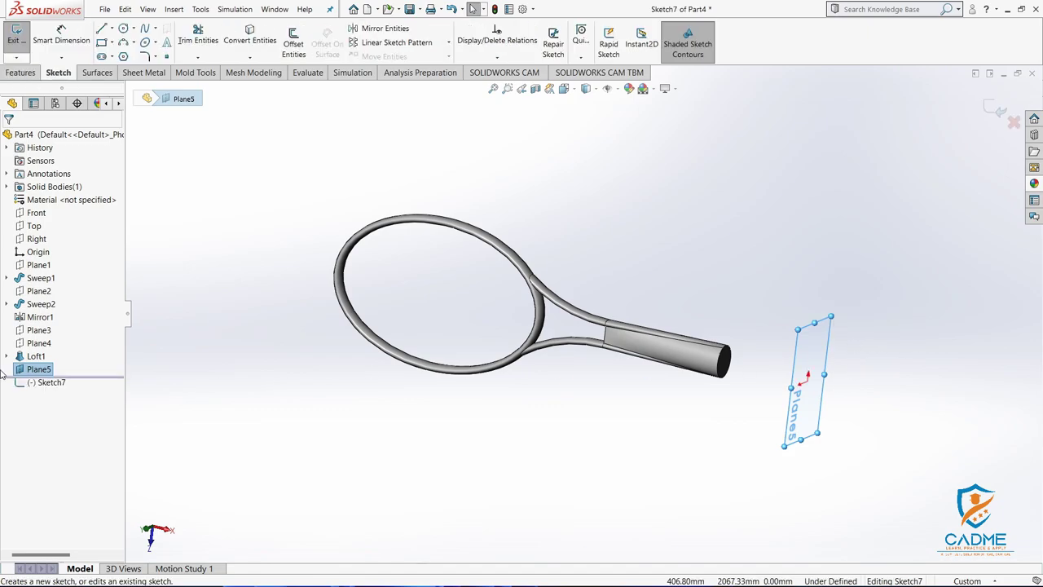
pyautogui.rightClick(70, 386)
pyautogui.click(82, 366)
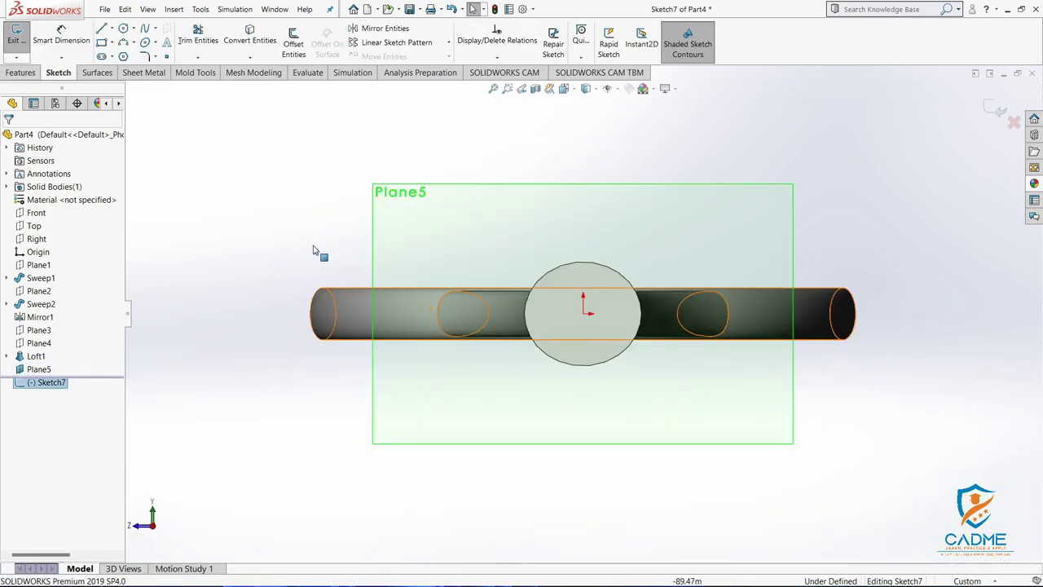
# Draw a circle centred on the origin and dimension its diameter to 45 mm
pyautogui.click(123, 28)
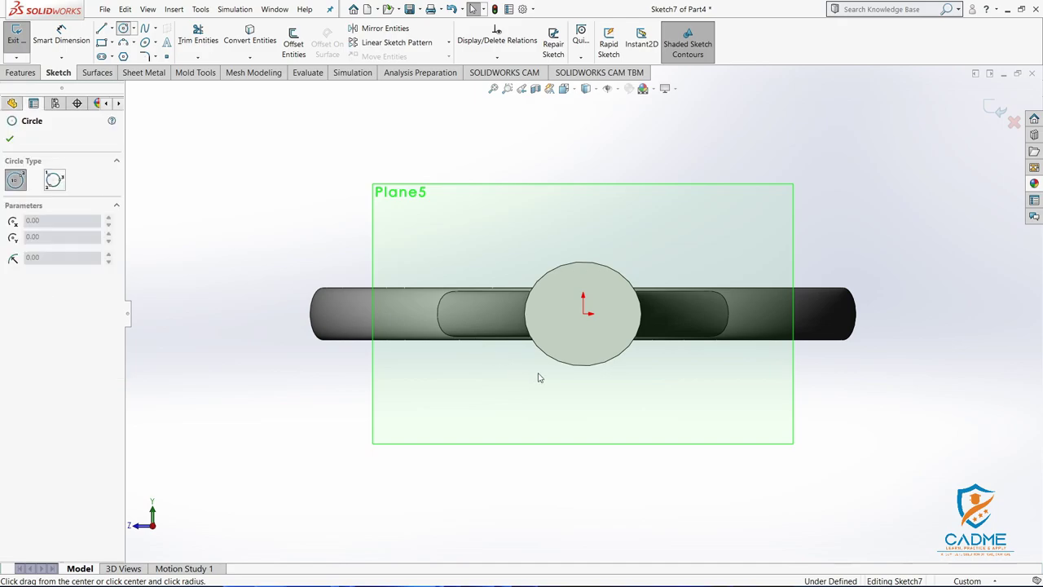
pyautogui.click(583, 313)
pyautogui.click(607, 401)
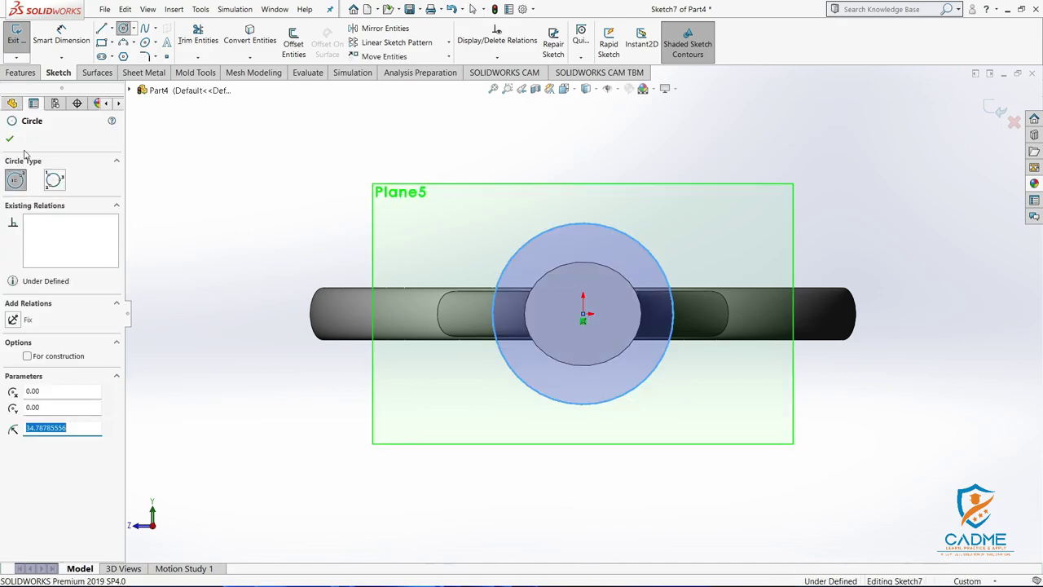
pyautogui.press('Escape')
pyautogui.press('d')
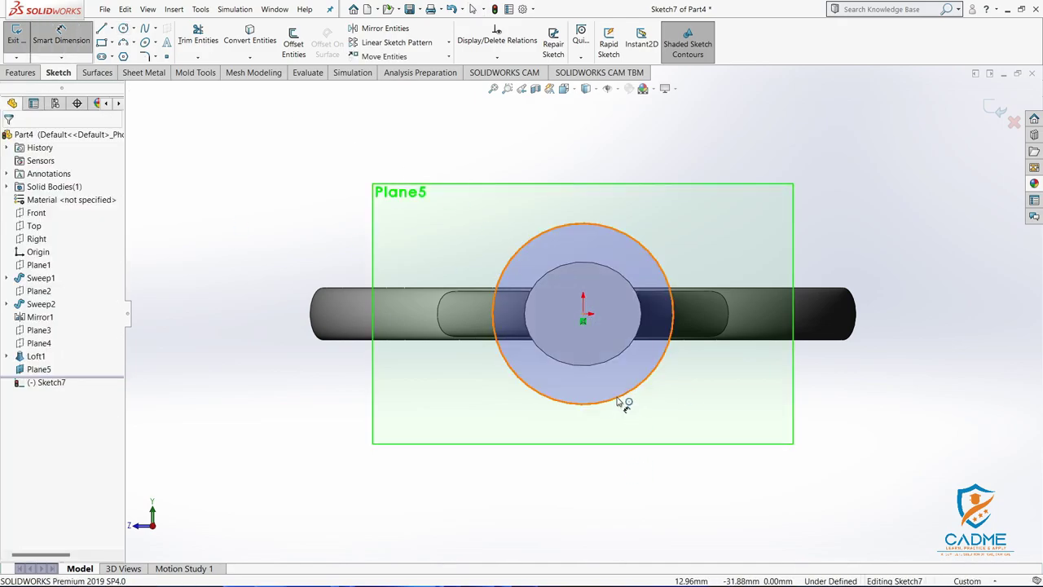
pyautogui.click(624, 396)
pyautogui.click(829, 220)
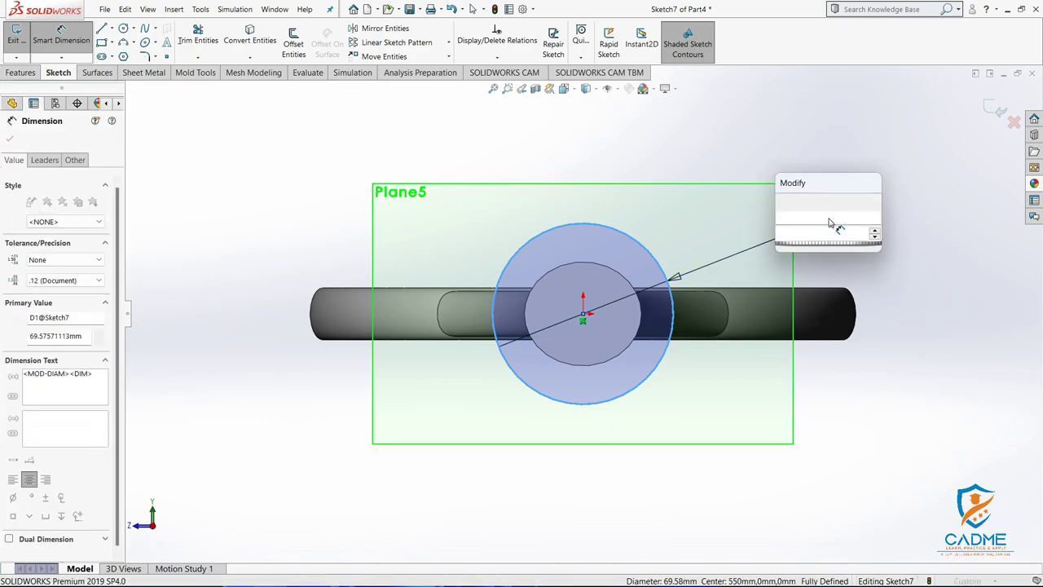
pyautogui.write('45')
pyautogui.press('Return')
# Exit Sketch7 and orbit to a 3-D view of the racket
pyautogui.press('Escape')
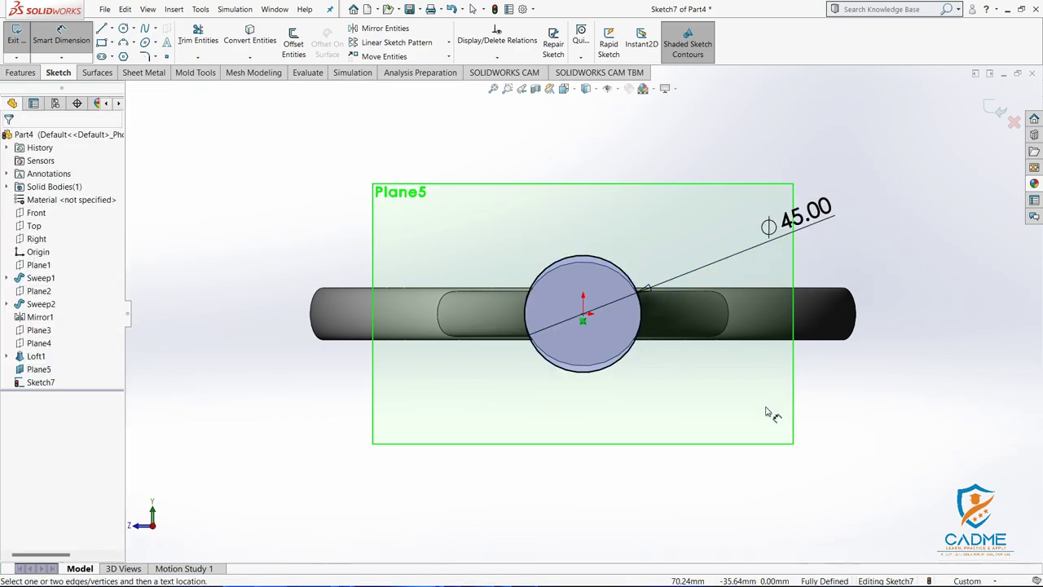
pyautogui.rightClick(768, 414)
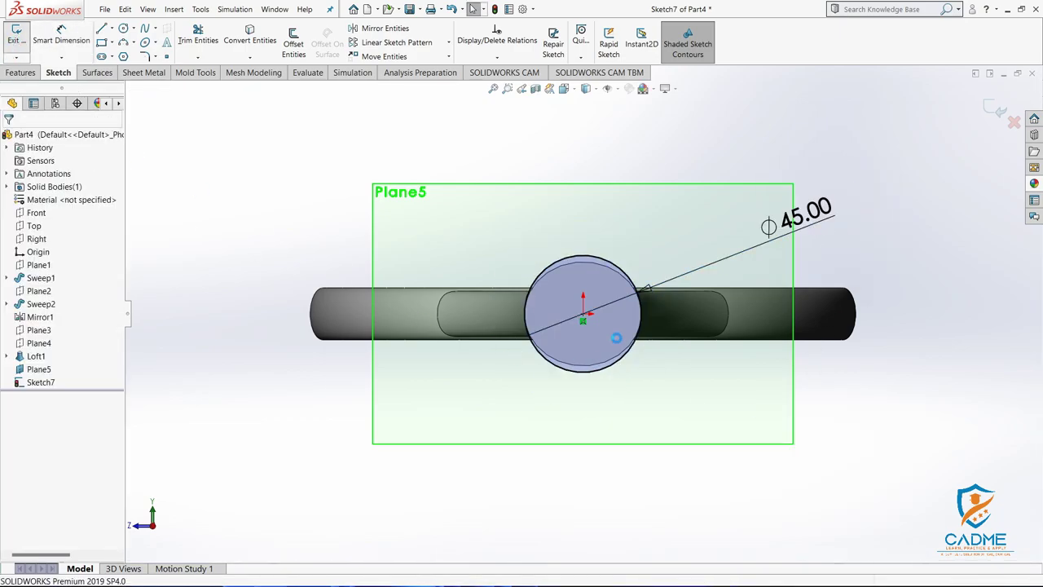
pyautogui.hotkey('ctrl', 'b')
pyautogui.moveTo(616, 338)
pyautogui.mouseDown(button='middle')
pyautogui.moveTo(616, 450)
pyautogui.moveTo(954, 318)
pyautogui.mouseUp(button='middle')
# Begin the loft with Sketch6's elliptical end as the first profile
pyautogui.rightClick(965, 298)
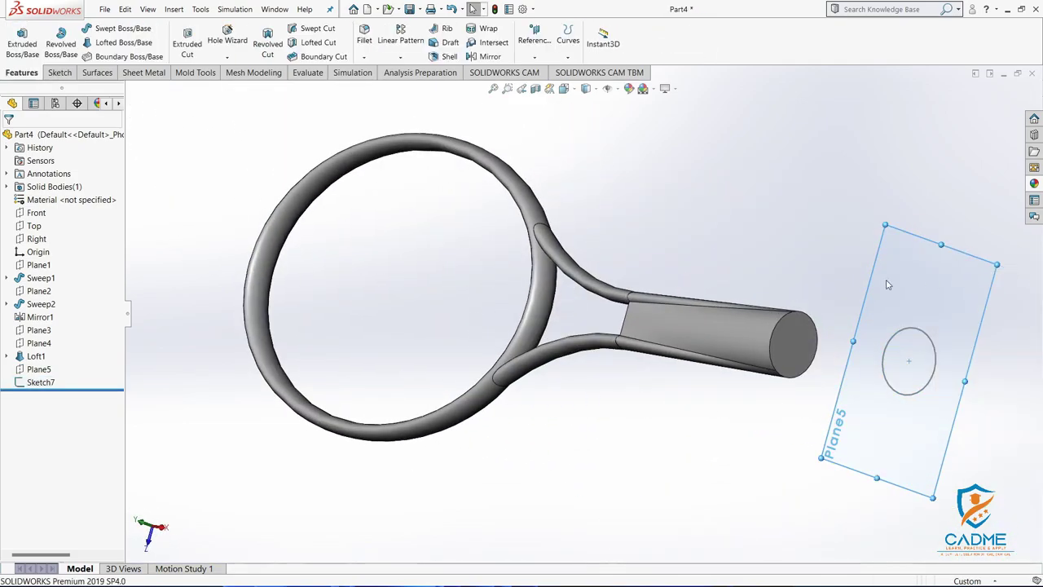
pyautogui.moveTo(993, 281); pyautogui.dragTo(888, 361, button='middle')
pyautogui.scroll(-3, 888, 361)
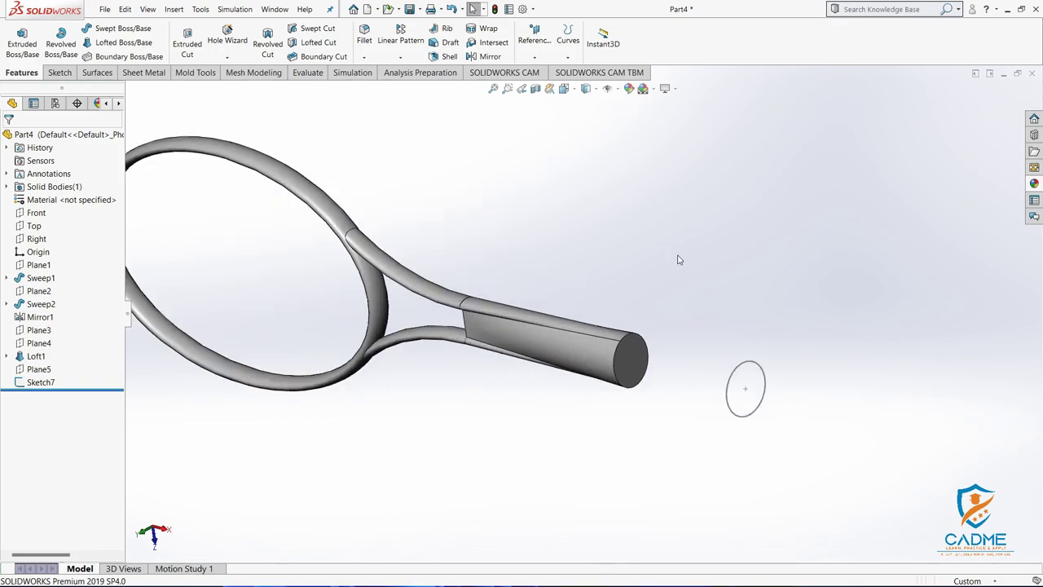
pyautogui.click(638, 356)
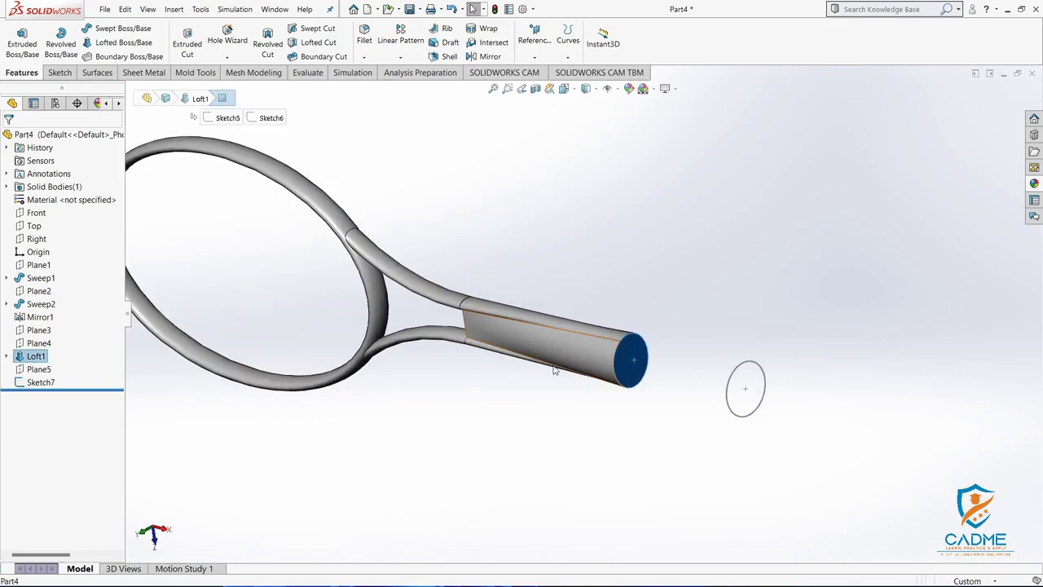
pyautogui.click(10, 357)
pyautogui.click(56, 382)
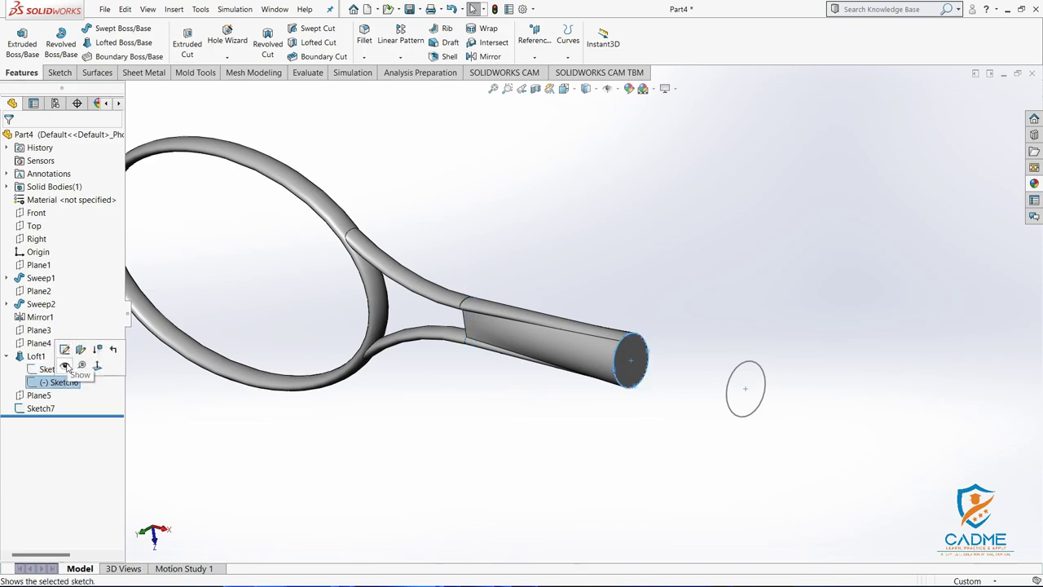
pyautogui.click(641, 494)
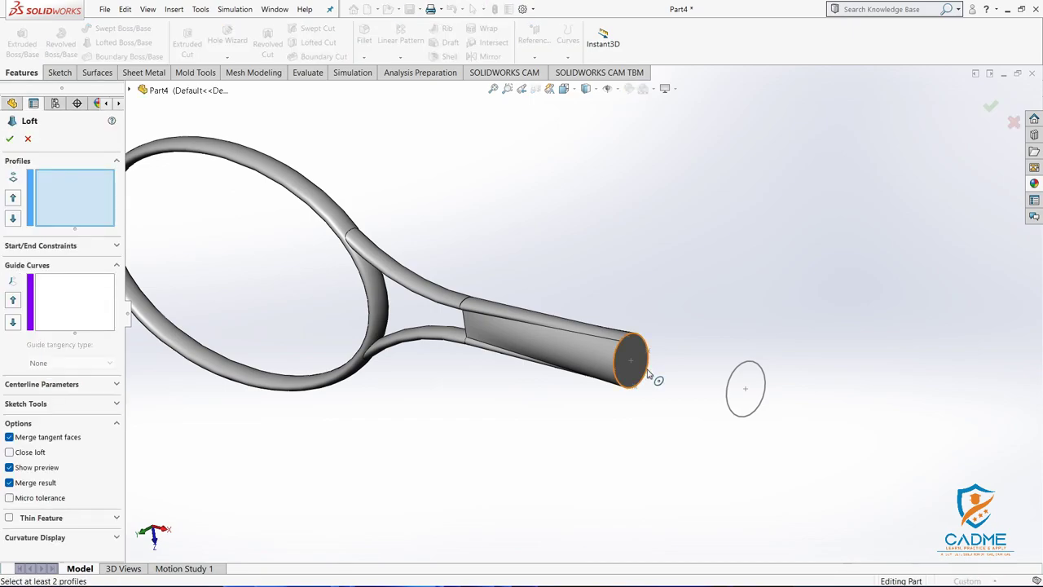
# Add the 45 mm circle as the end profile, check the preview and accept Loft2
pyautogui.click(749, 417)
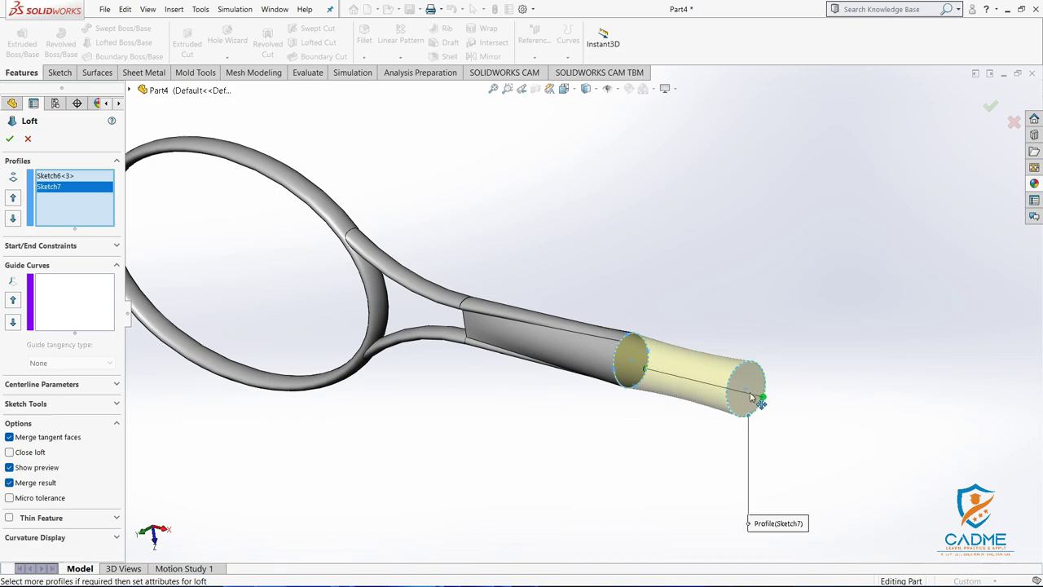
pyautogui.moveTo(791, 435); pyautogui.dragTo(570, 485, button='middle')
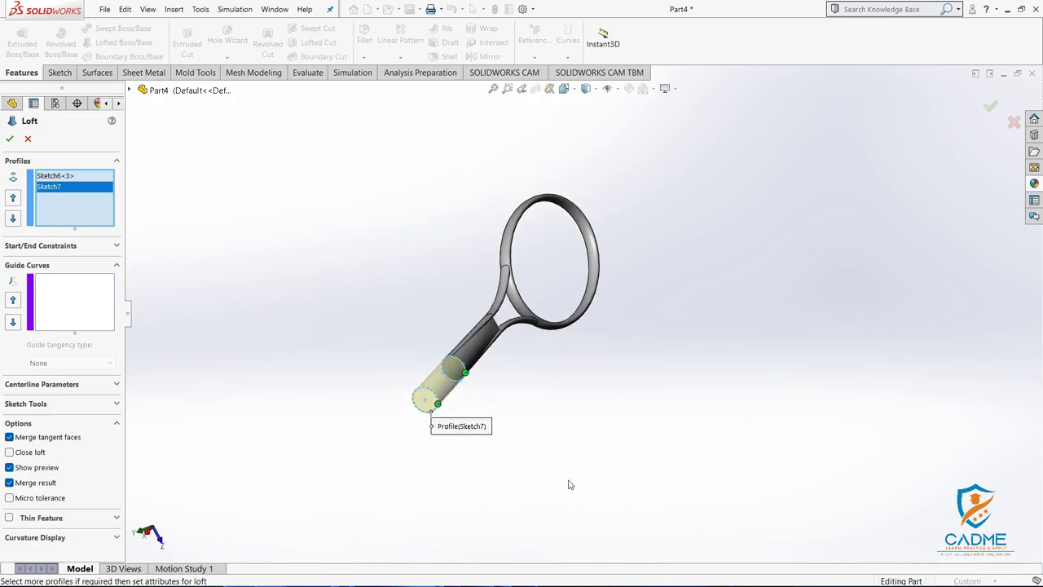
pyautogui.scroll(-3, 489, 383)
pyautogui.moveTo(477, 366)
pyautogui.mouseDown(button='middle')
pyautogui.moveTo(461, 298)
pyautogui.moveTo(470, 276)
pyautogui.mouseUp(button='middle')
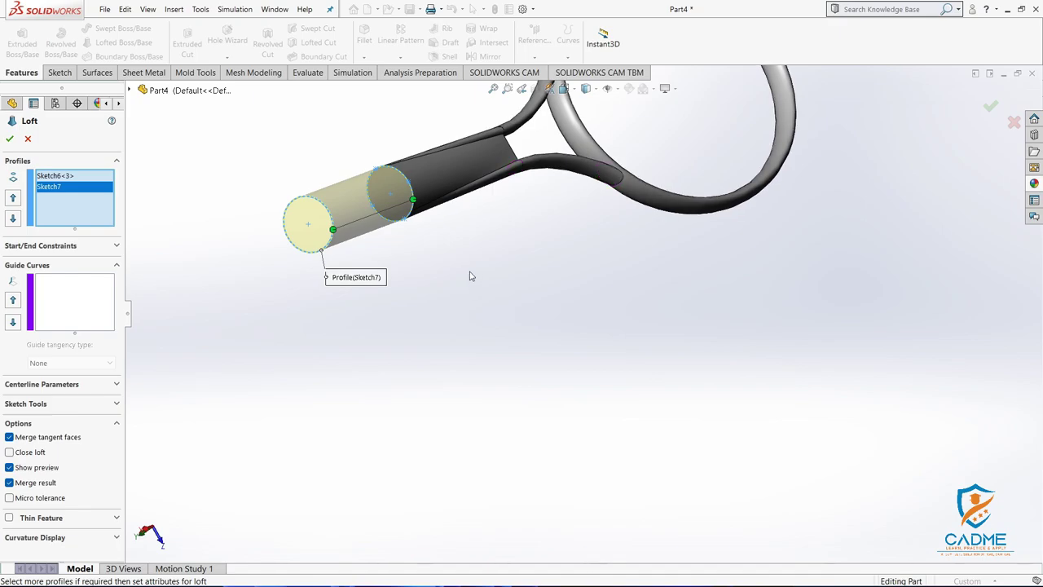
pyautogui.click(9, 140)
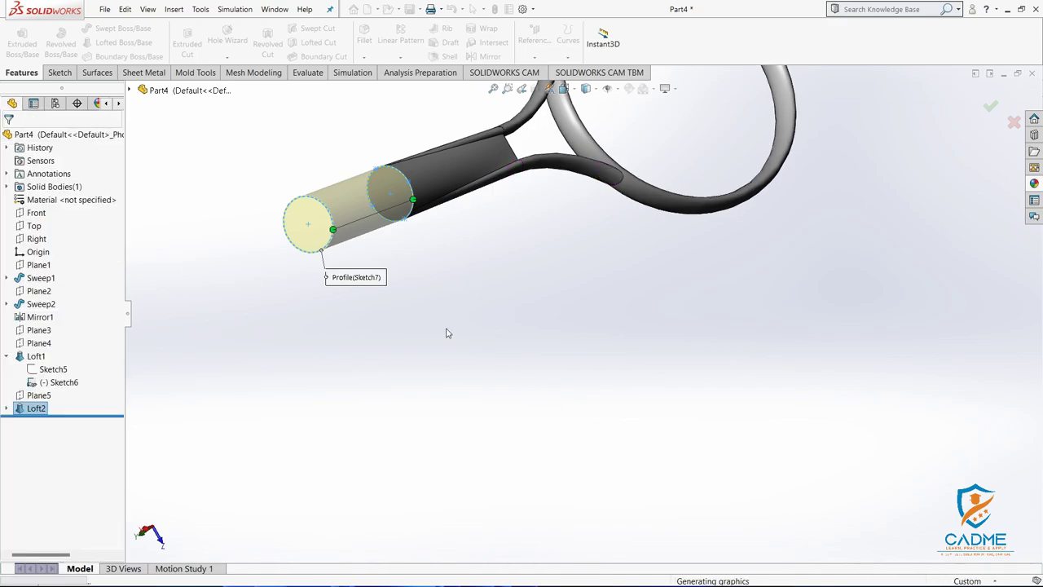
pyautogui.scroll(2, 440, 330)
pyautogui.scroll(3, 432, 322)
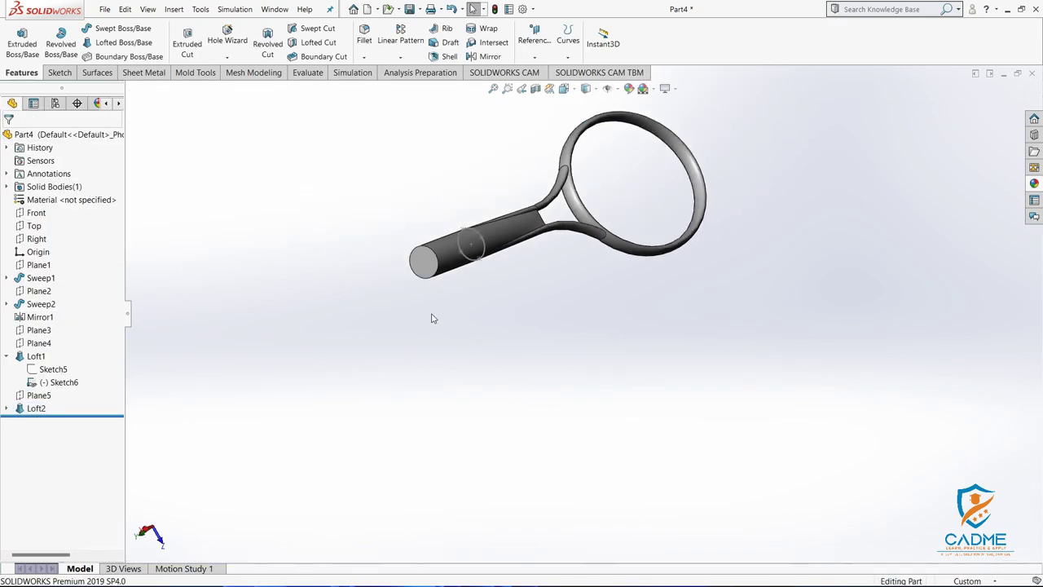
# Orbit and zoom around the finished racket to inspect it from several angles
pyautogui.rightClick(482, 237)
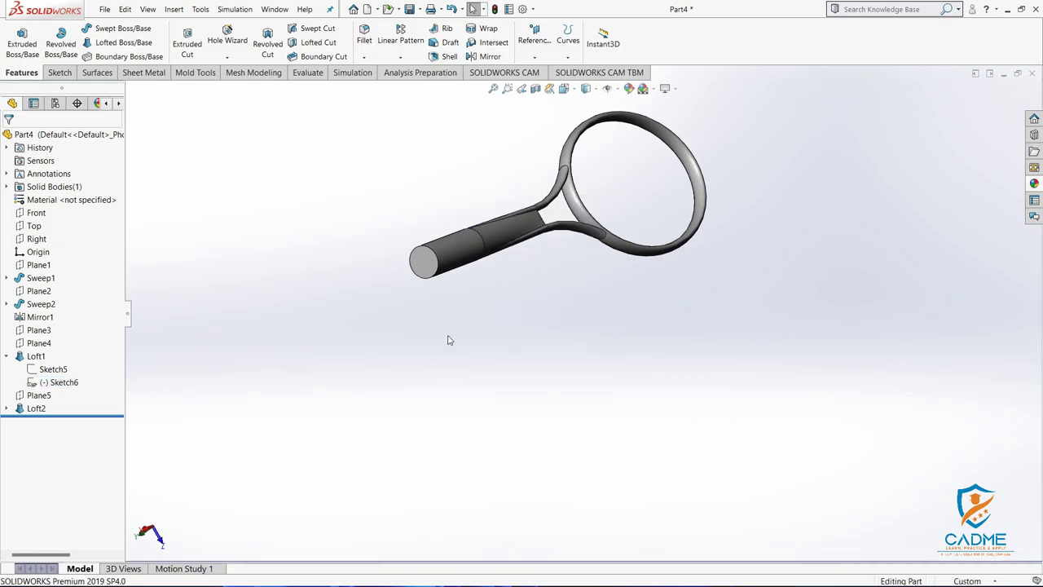
pyautogui.moveTo(447, 339)
pyautogui.mouseDown(button='middle')
pyautogui.moveTo(546, 352)
pyautogui.moveTo(576, 489)
pyautogui.moveTo(607, 369)
pyautogui.moveTo(544, 400)
pyautogui.moveTo(573, 454)
pyautogui.moveTo(573, 365)
pyautogui.mouseUp(button='middle')
pyautogui.scroll(2, 575, 359)
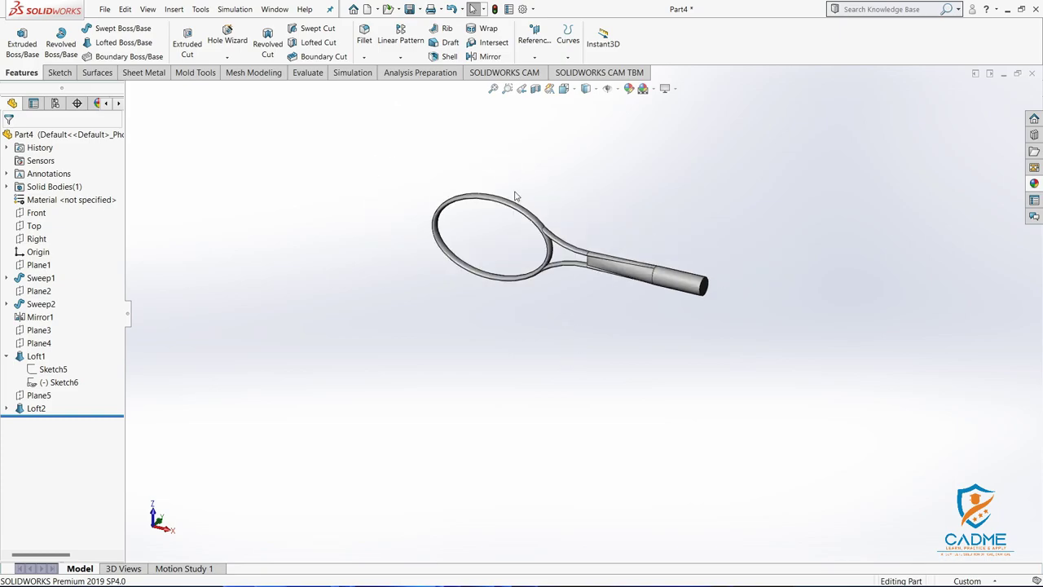
pyautogui.scroll(-3, 699, 396)
pyautogui.moveTo(698, 396); pyautogui.dragTo(687, 391, button='middle')
pyautogui.scroll(2, 660, 417)
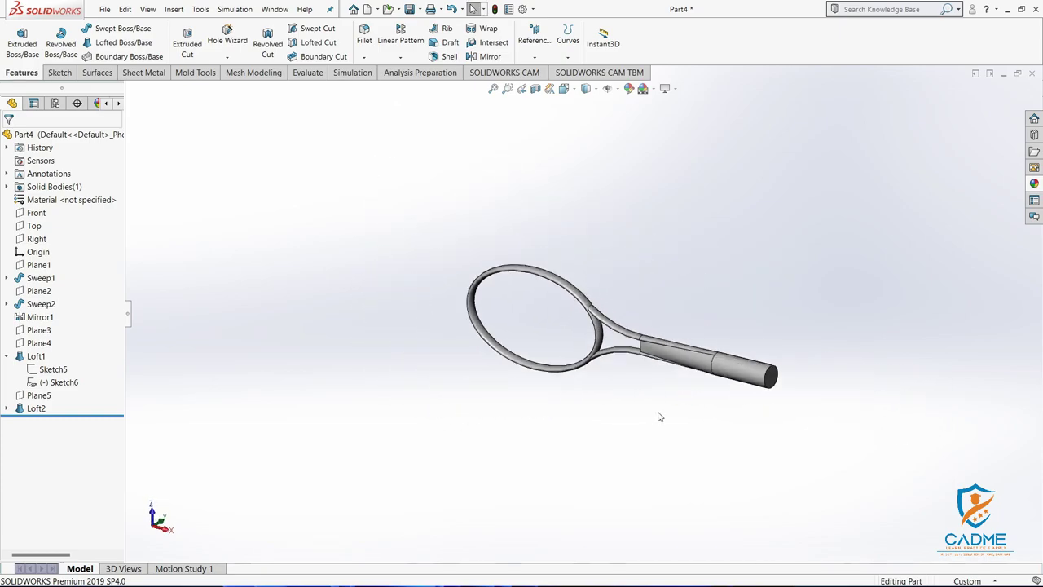
pyautogui.scroll(-3, 773, 388)
pyautogui.scroll(3, 757, 367)
pyautogui.moveTo(757, 367)
pyautogui.mouseDown(button='middle')
pyautogui.moveTo(740, 337)
pyautogui.moveTo(749, 365)
pyautogui.mouseUp(button='middle')
pyautogui.scroll(2, 513, 313)
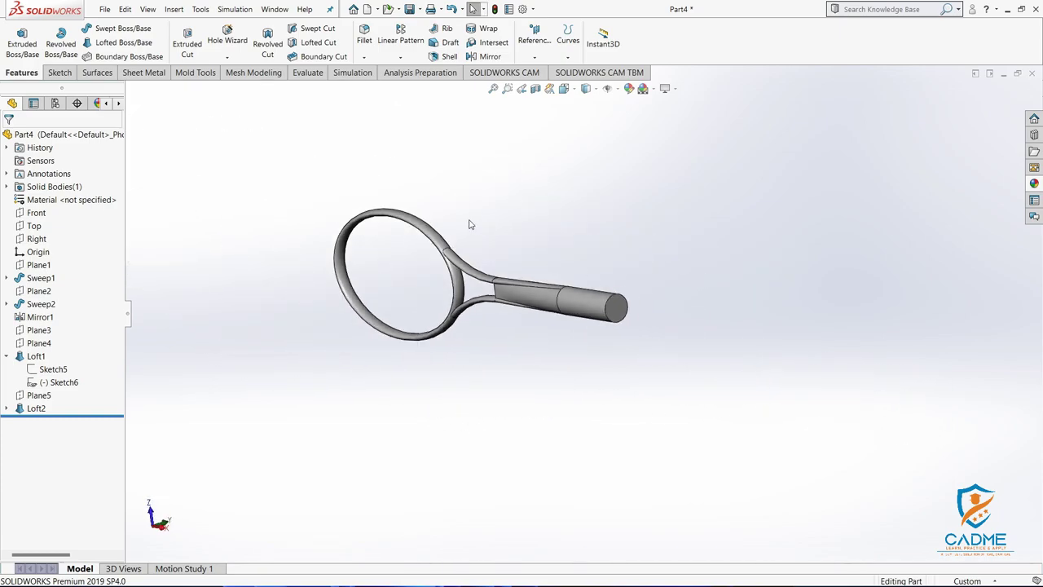
pyautogui.scroll(-2, 486, 231)
pyautogui.scroll(2, 559, 276)
pyautogui.moveTo(640, 291)
pyautogui.mouseDown(button='middle')
pyautogui.moveTo(868, 382)
pyautogui.moveTo(833, 384)
pyautogui.moveTo(684, 326)
pyautogui.moveTo(667, 296)
pyautogui.mouseUp(button='middle')
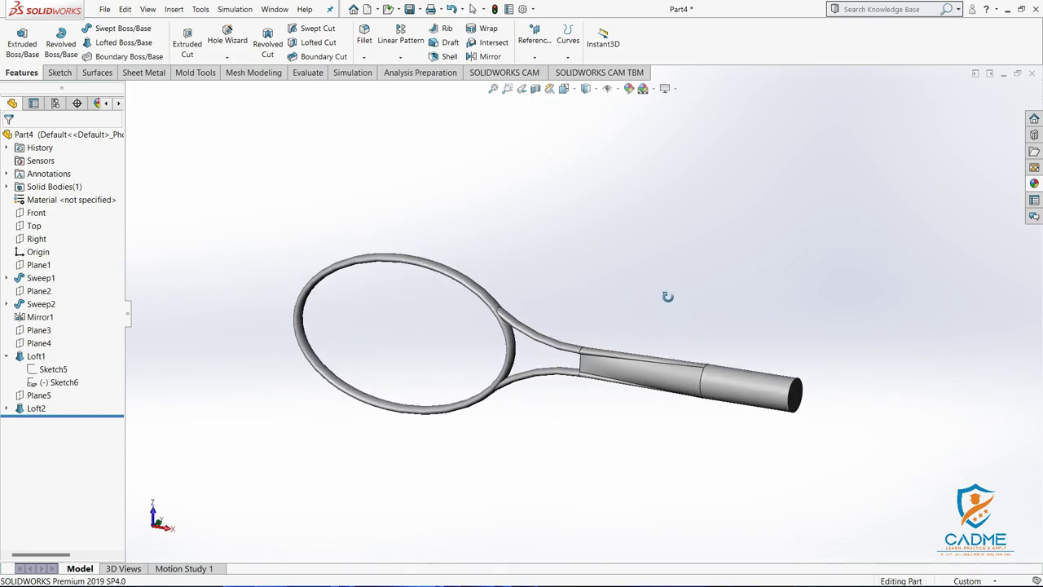
pyautogui.moveTo(565, 461); pyautogui.dragTo(573, 407, button='middle')
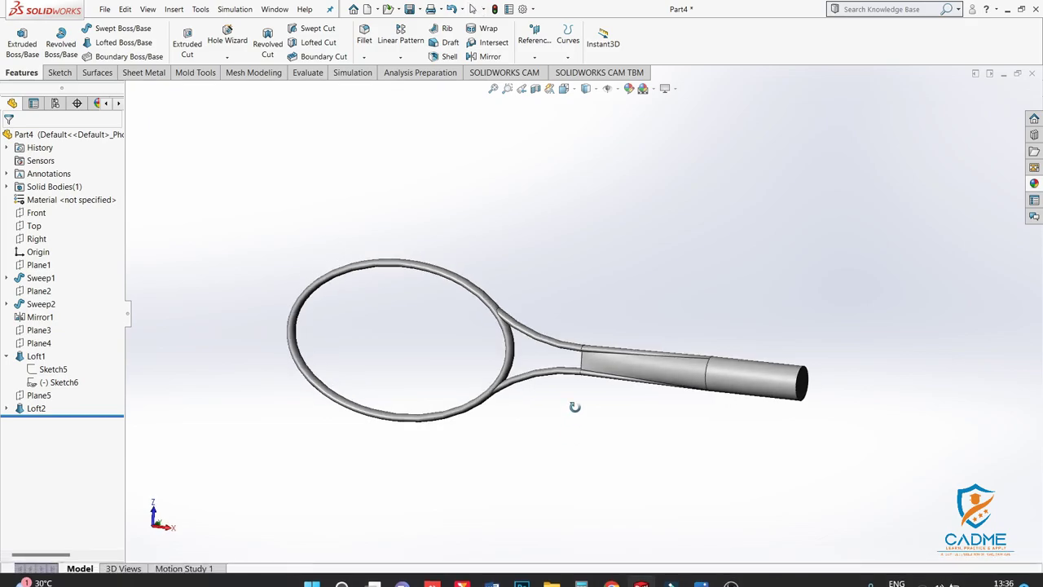
# Snap the racket to the Bottom standard view and bring up the reference drawing
pyautogui.click(577, 92)
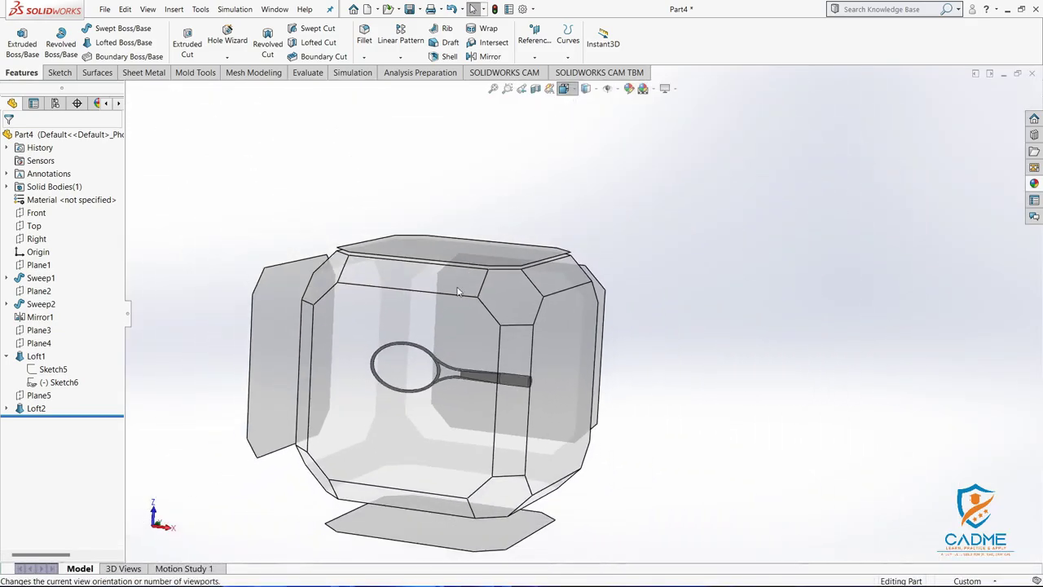
pyautogui.click(422, 352)
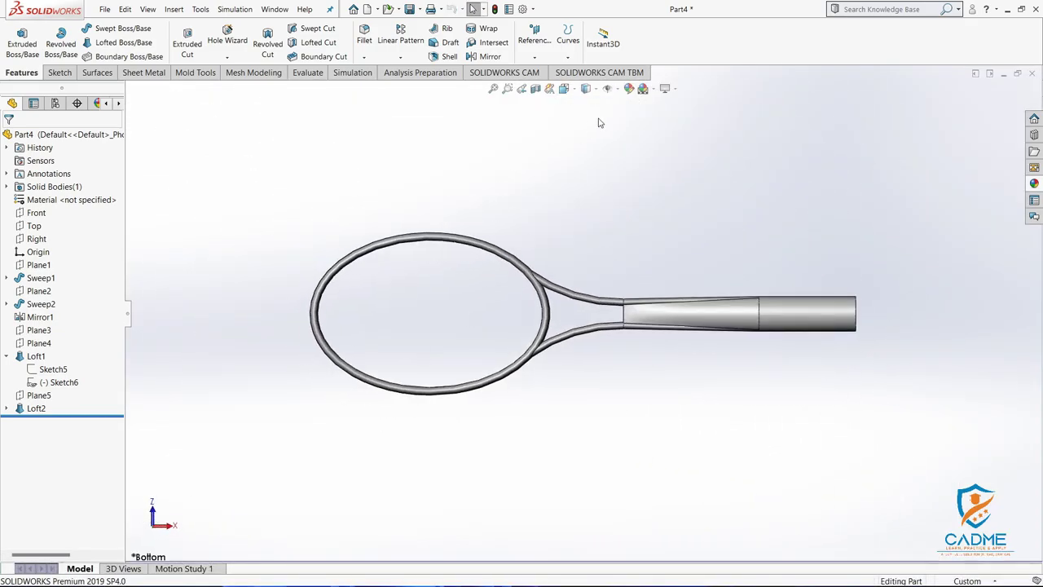
pyautogui.click(573, 91)
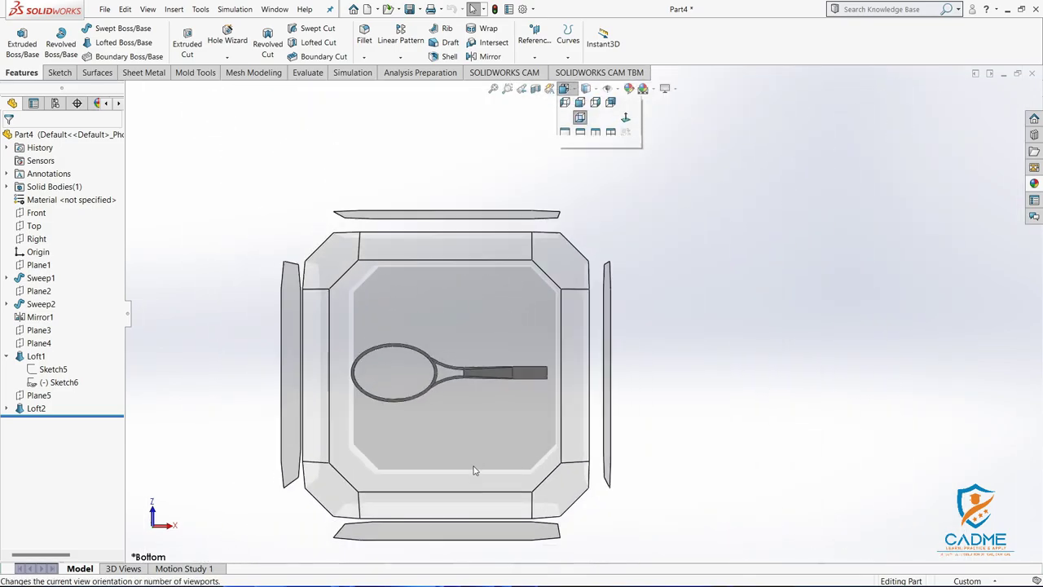
pyautogui.click(460, 273)
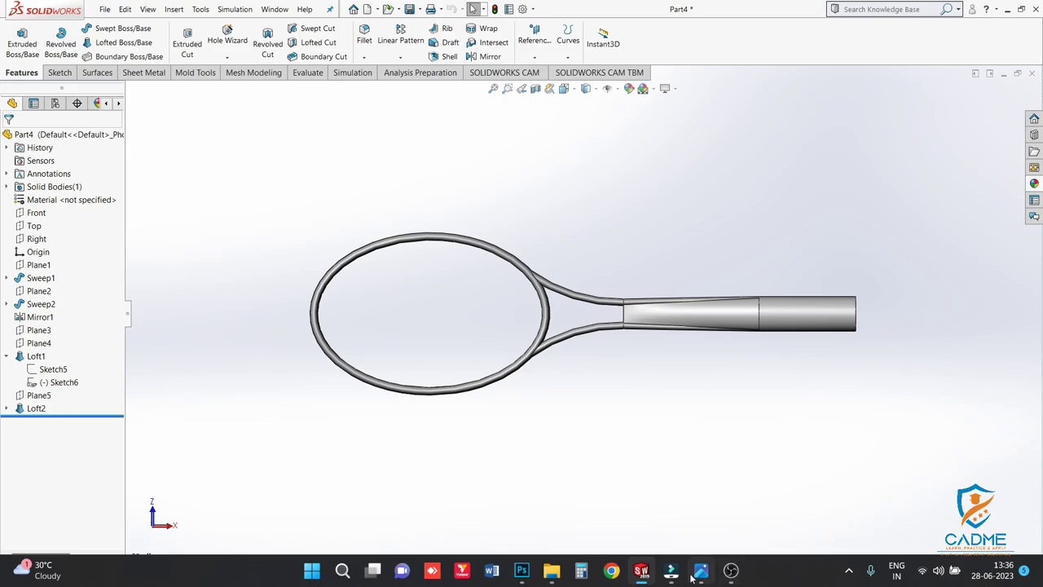
pyautogui.click(697, 572)
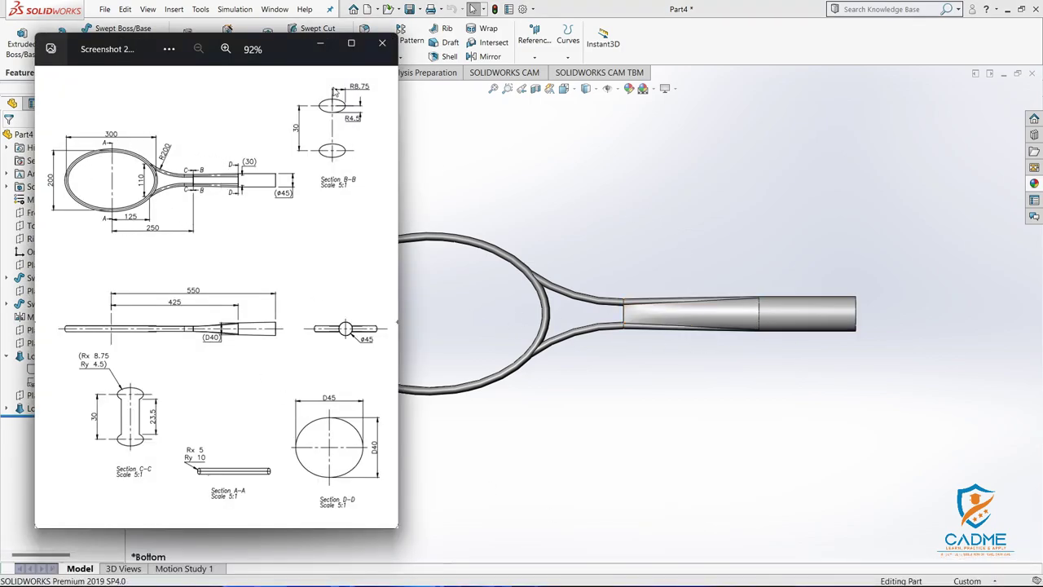
# Close the reference drawing and show the racket in Wireframe display
pyautogui.click(320, 43)
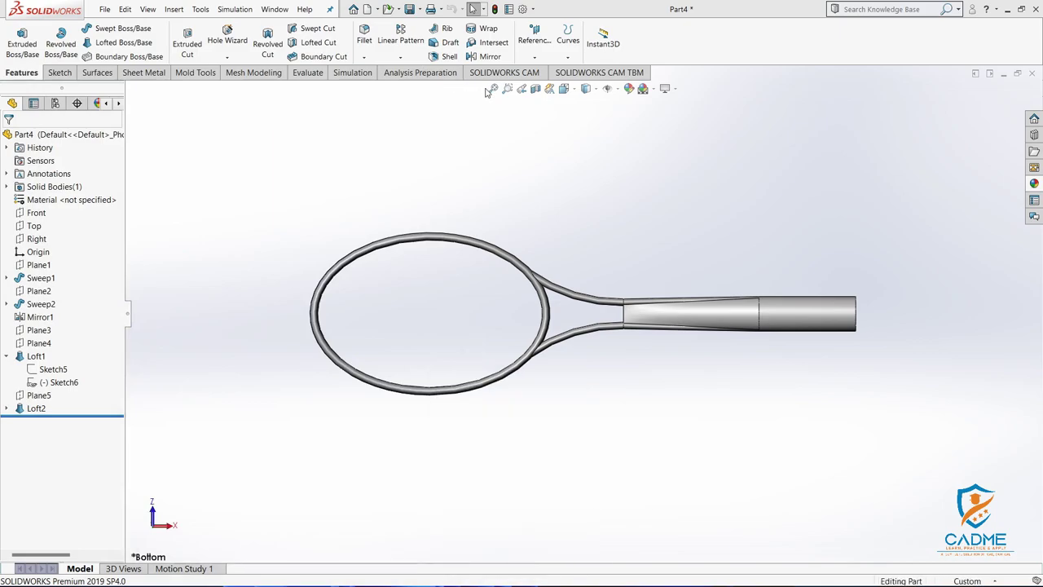
pyautogui.click(595, 91)
pyautogui.click(586, 152)
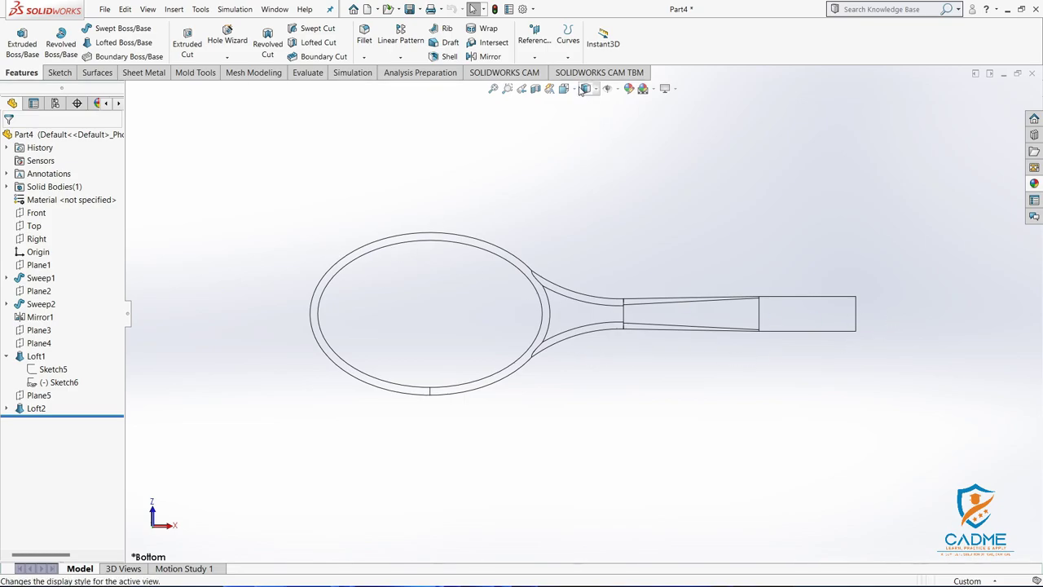
# Return the racket to Shaded display and set a tilted isometric view
pyautogui.click(598, 91)
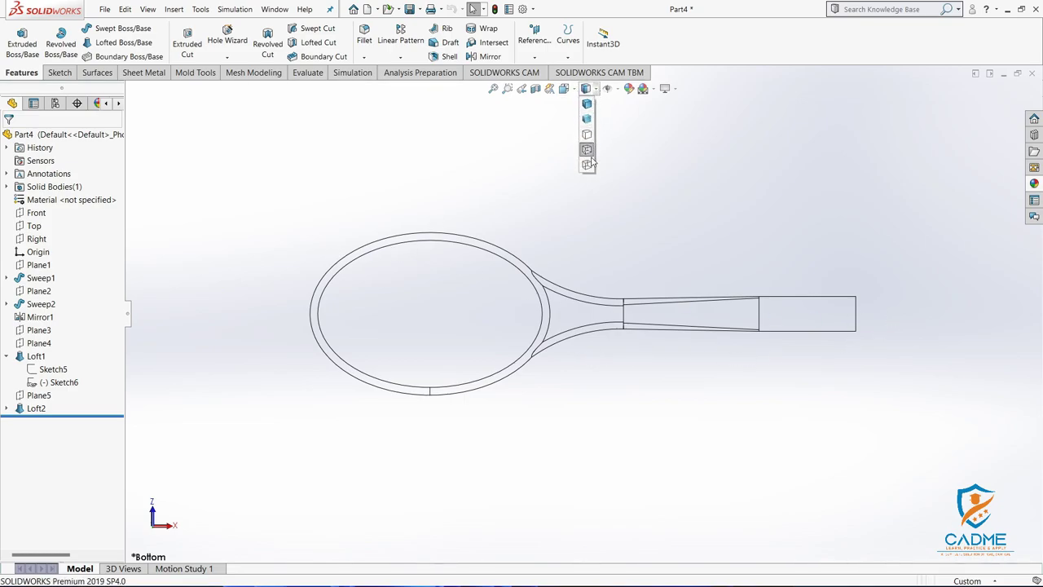
pyautogui.click(587, 149)
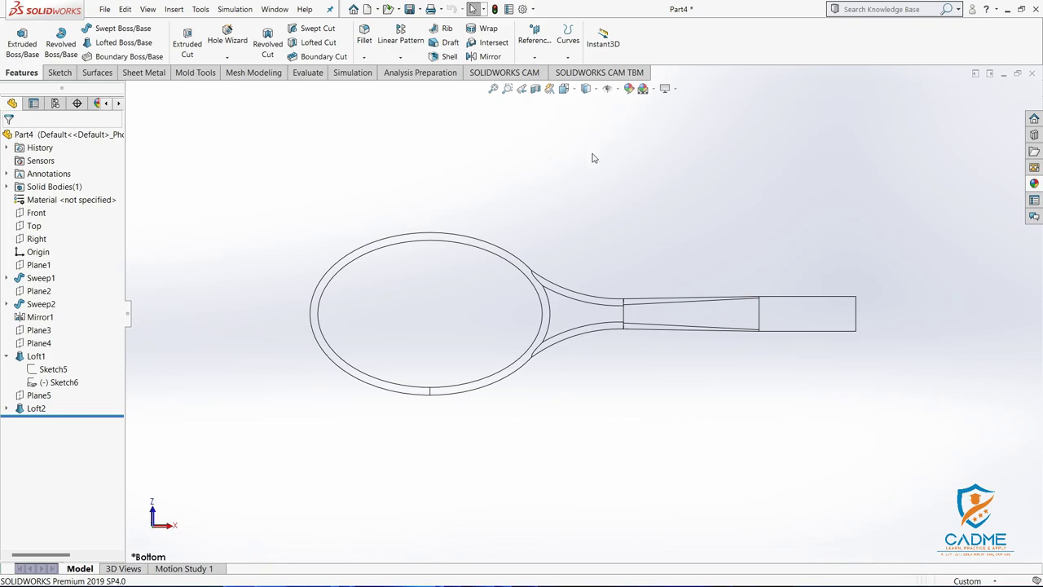
pyautogui.click(597, 89)
pyautogui.click(588, 119)
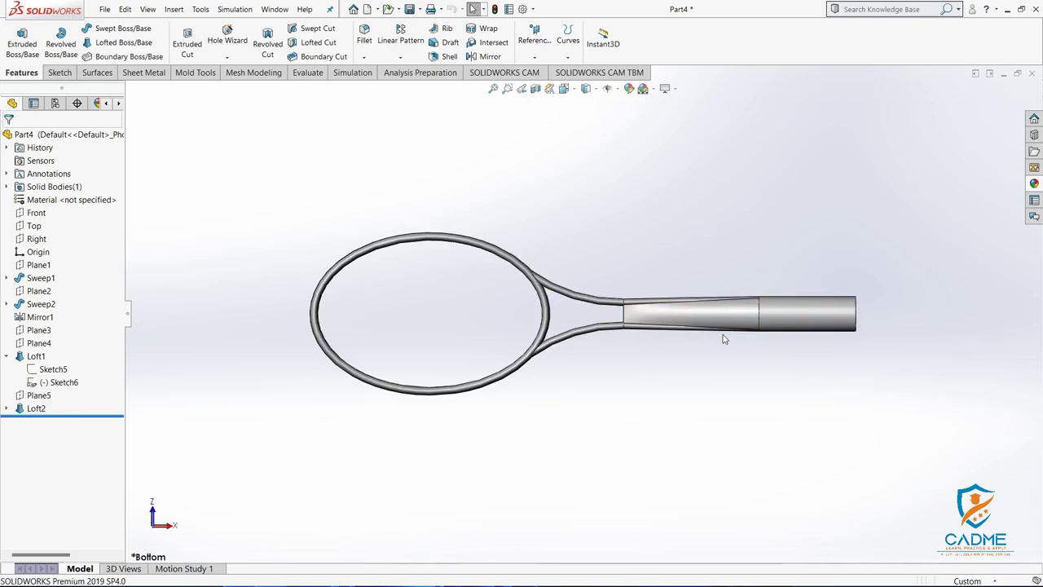
pyautogui.click(574, 90)
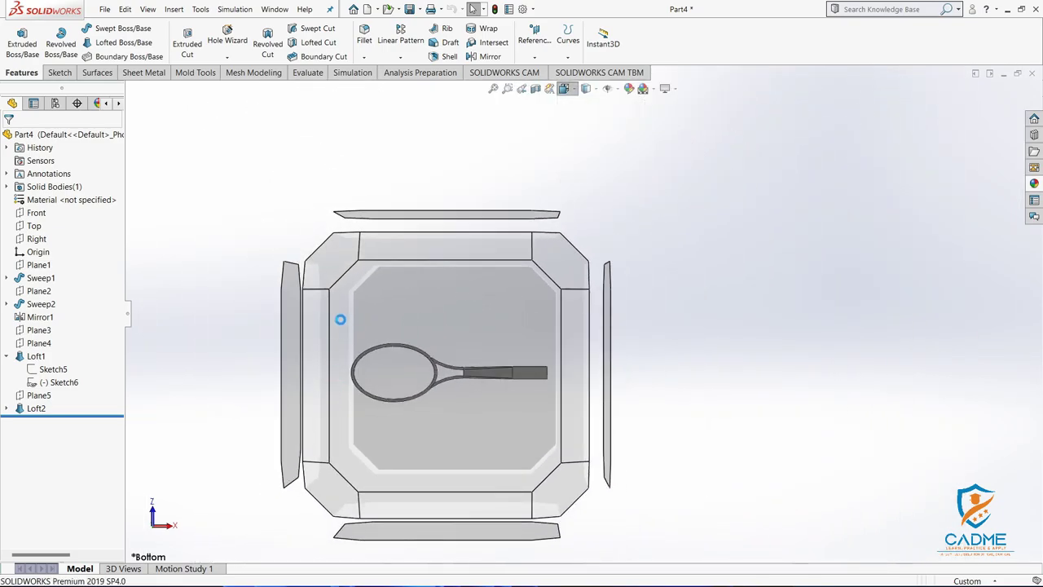
pyautogui.click(337, 318)
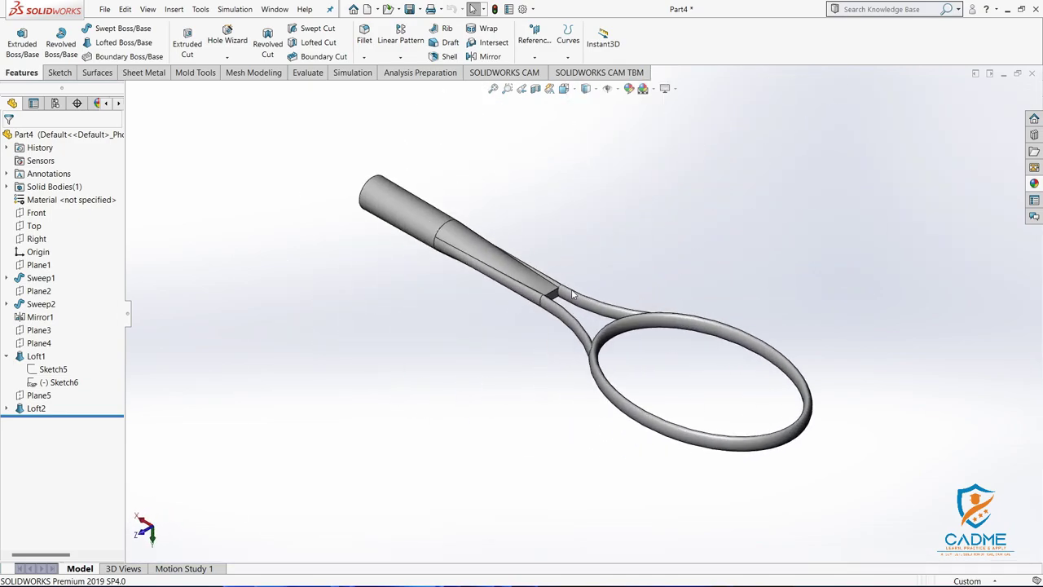